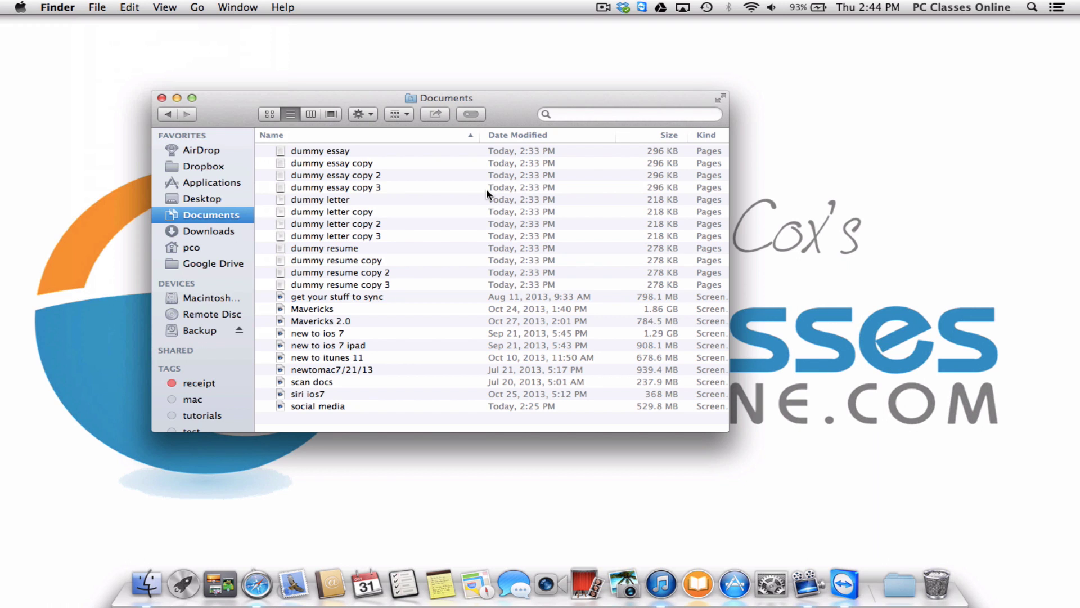
Create a new folder named 'Folder' in the Documents list from its context menu.
{"action": "right_click", "coordinate": [331, 425]}
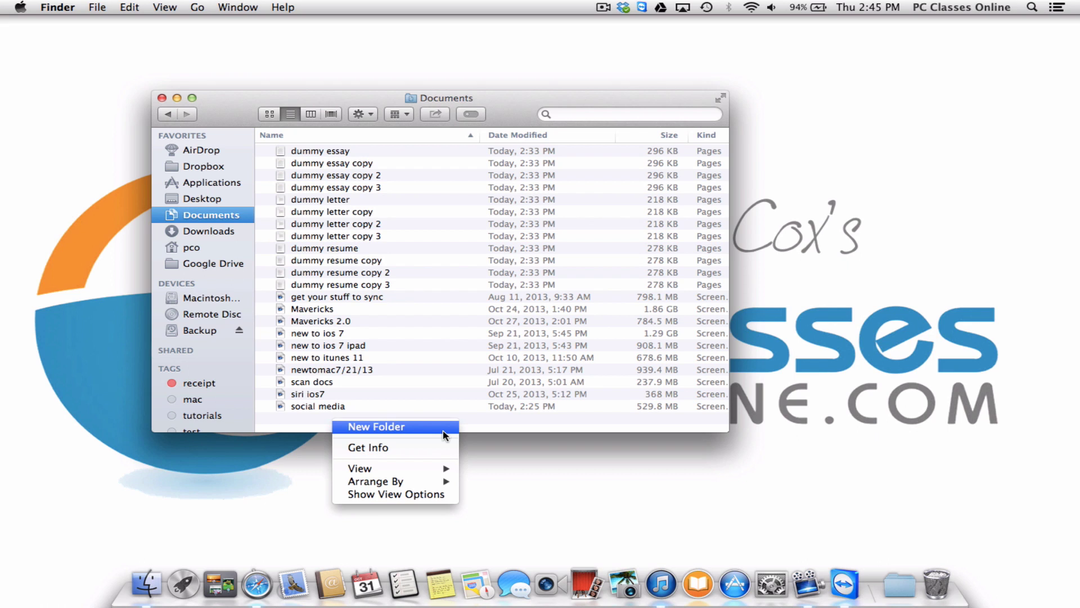
{"action": "left_click", "coordinate": [310, 425]}
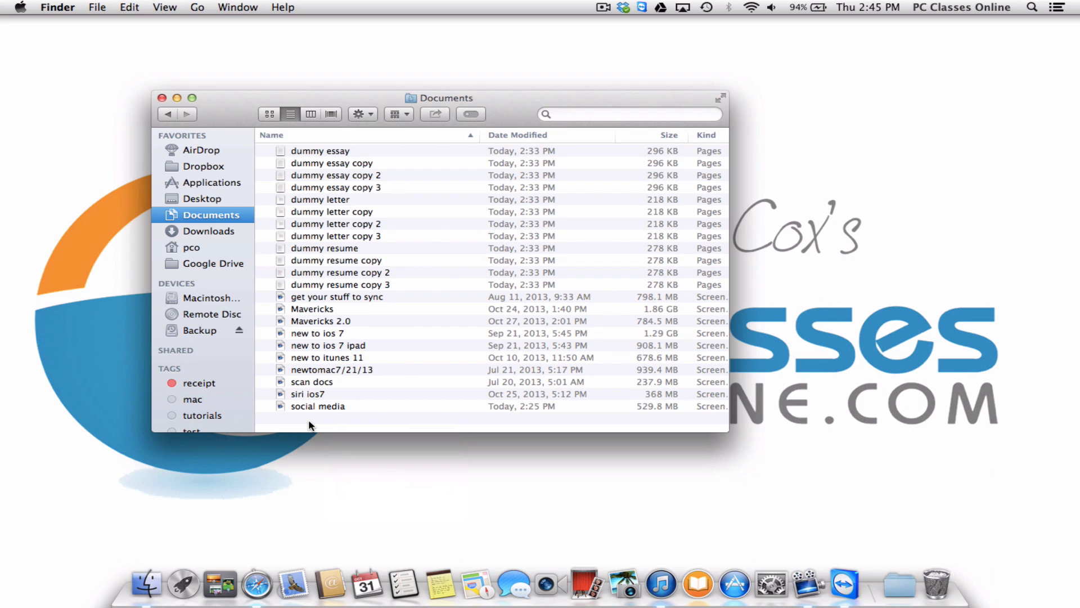
{"action": "right_click", "coordinate": [310, 426]}
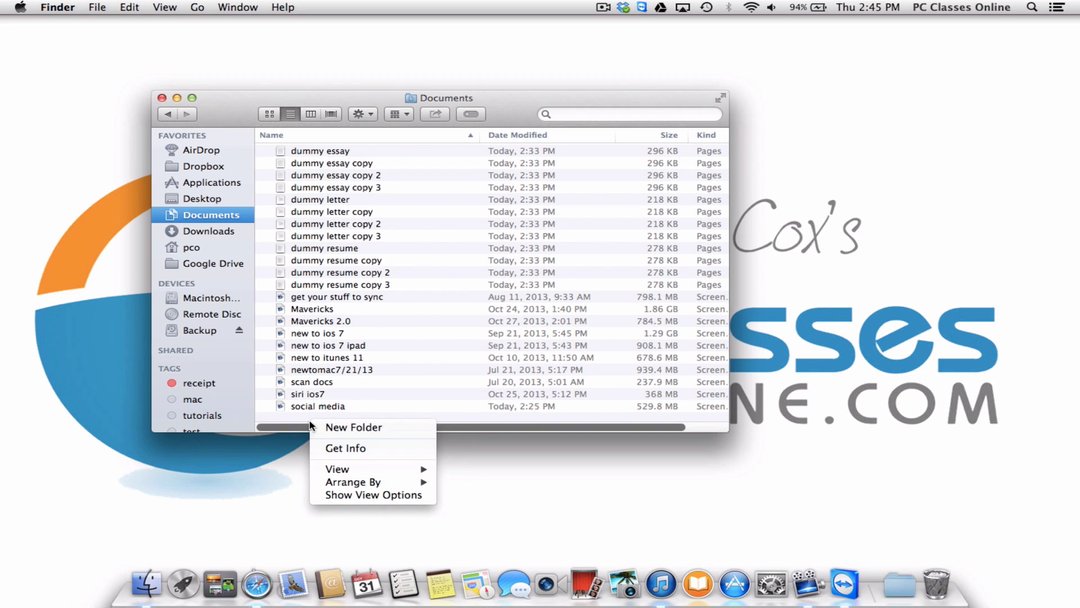
{"action": "left_click", "coordinate": [350, 426]}
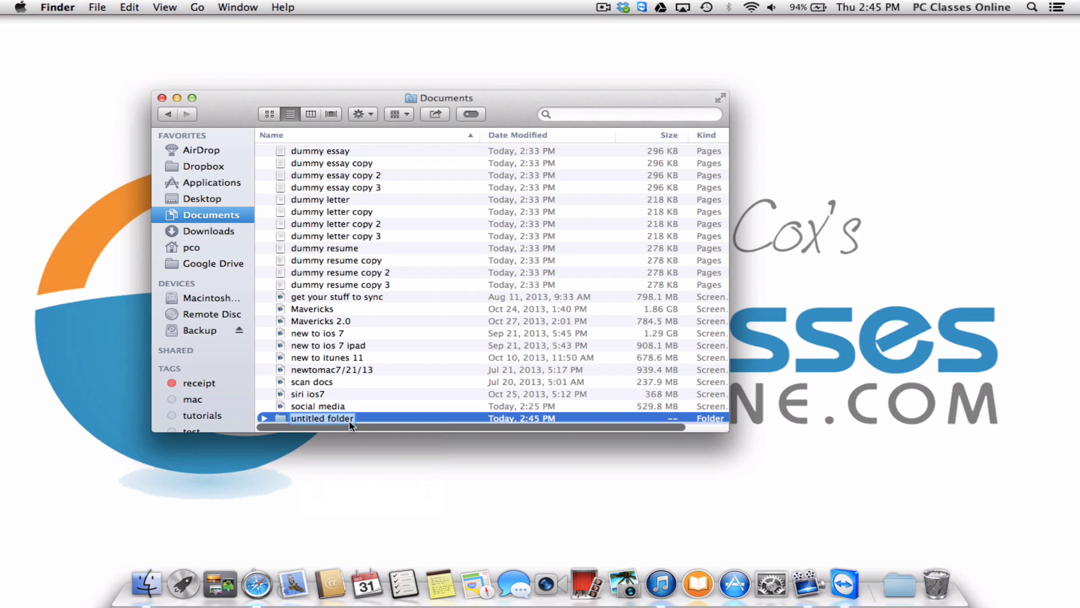
{"action": "type", "text": "Folder"}
{"action": "key", "text": "Return"}
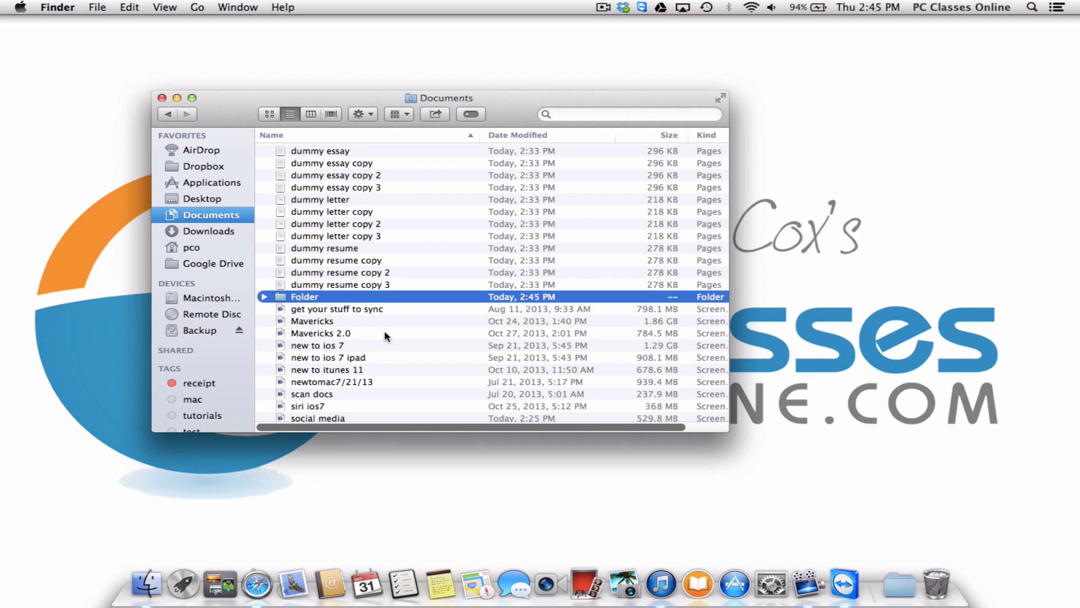
{"action": "left_click", "coordinate": [341, 153]}
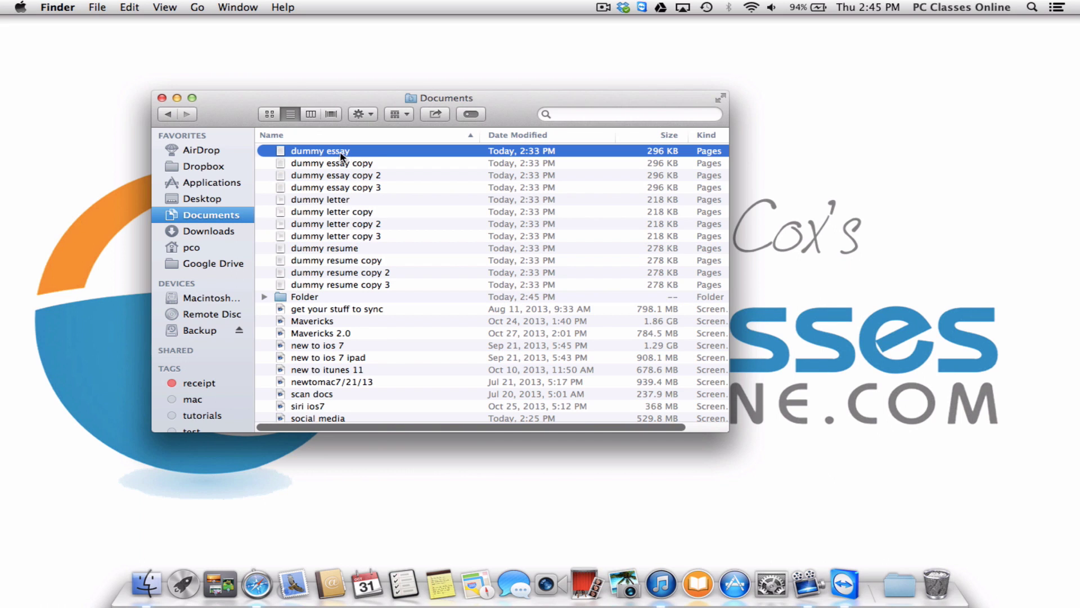
{"action": "left_click", "coordinate": [339, 214]}
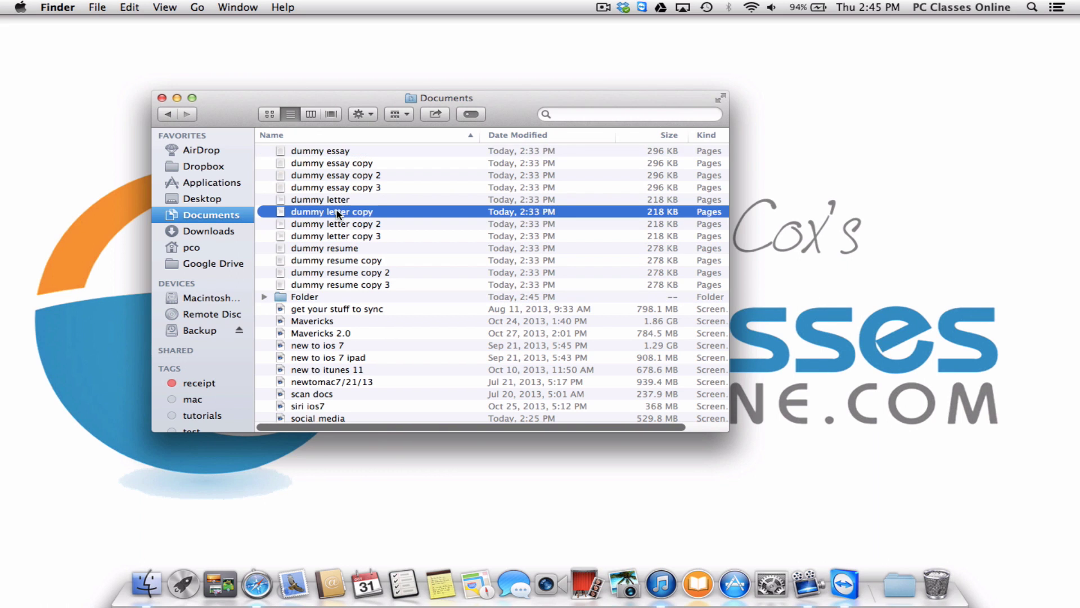
{"action": "left_click", "coordinate": [335, 274]}
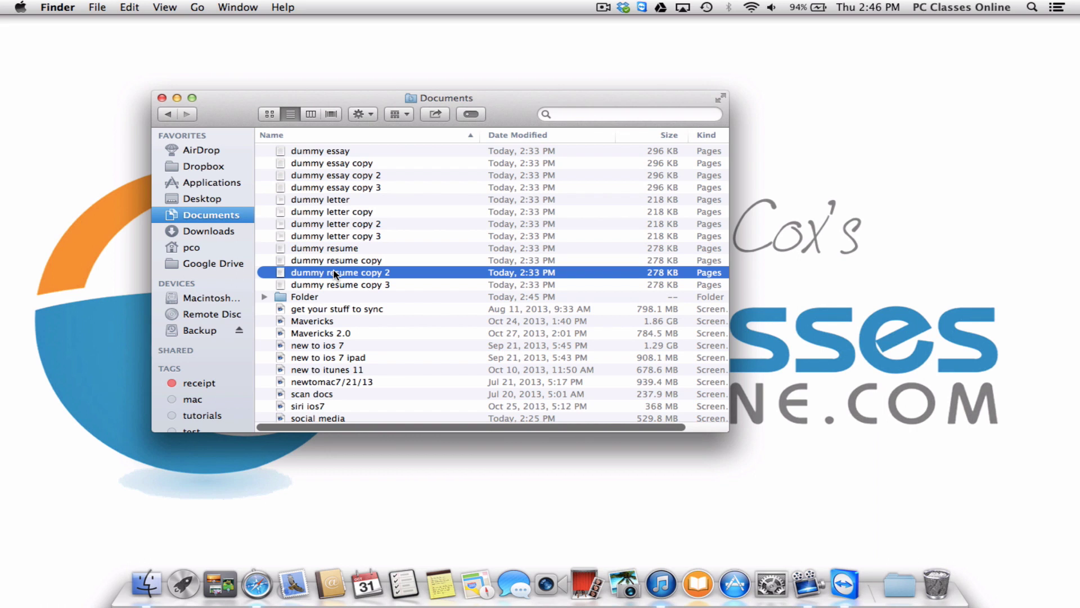
{"action": "left_click", "coordinate": [313, 153]}
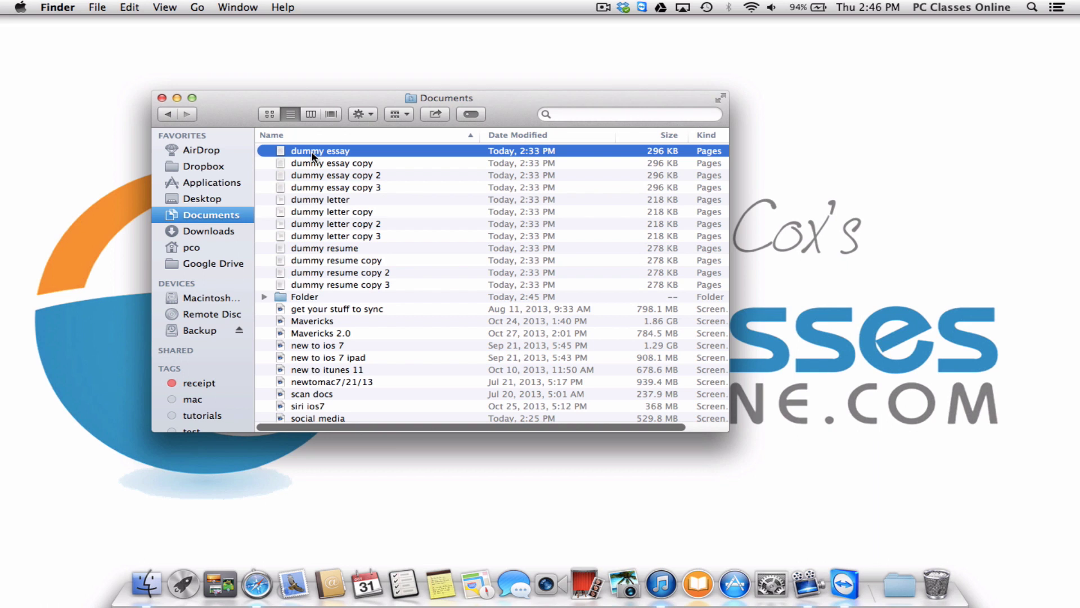
{"action": "left_click", "coordinate": [313, 201], "text": "super"}
{"action": "left_click", "coordinate": [322, 261], "text": "super"}
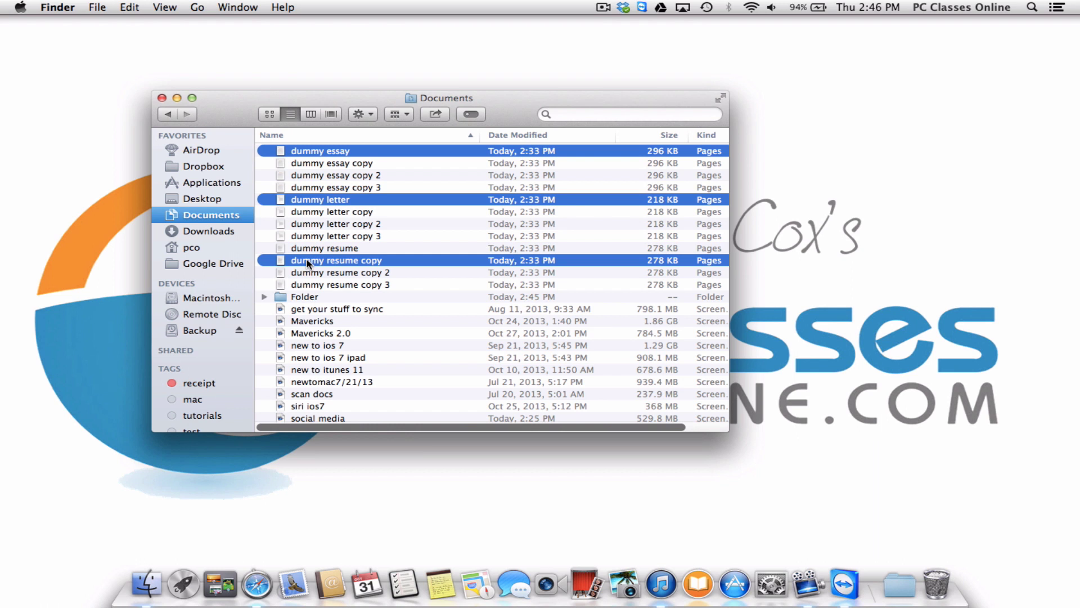
{"action": "left_click_drag", "start_coordinate": [307, 262], "coordinate": [296, 298]}
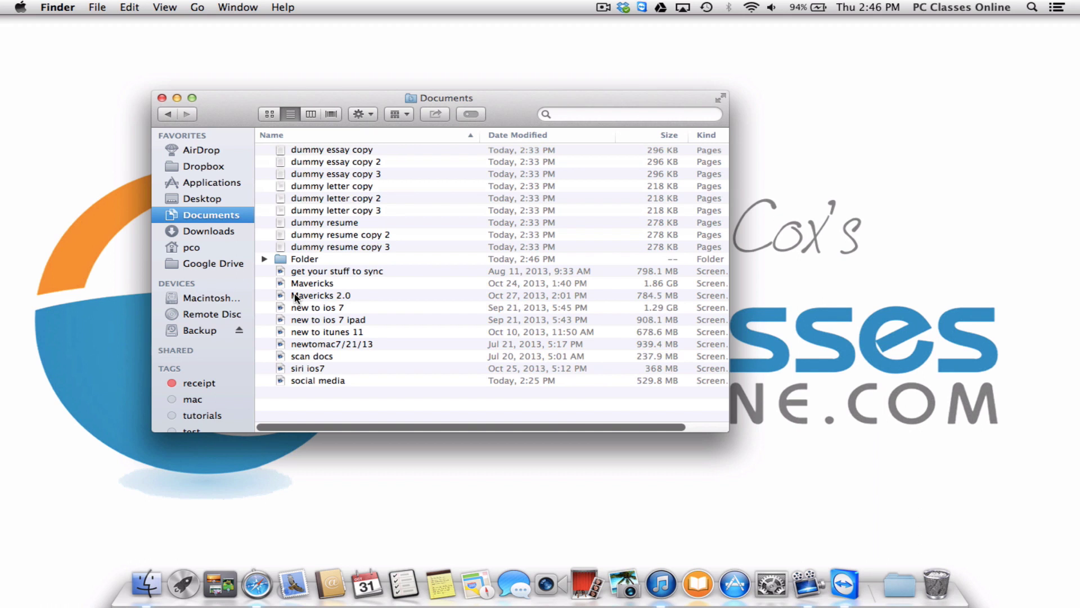
{"action": "key", "text": "super+z"}
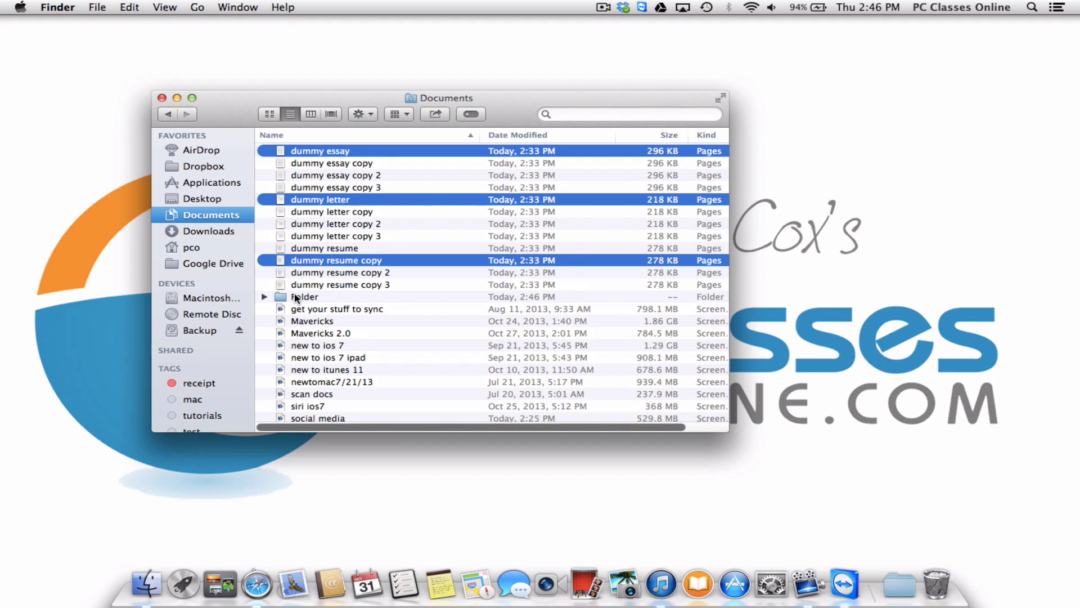
{"action": "left_click", "coordinate": [335, 284]}
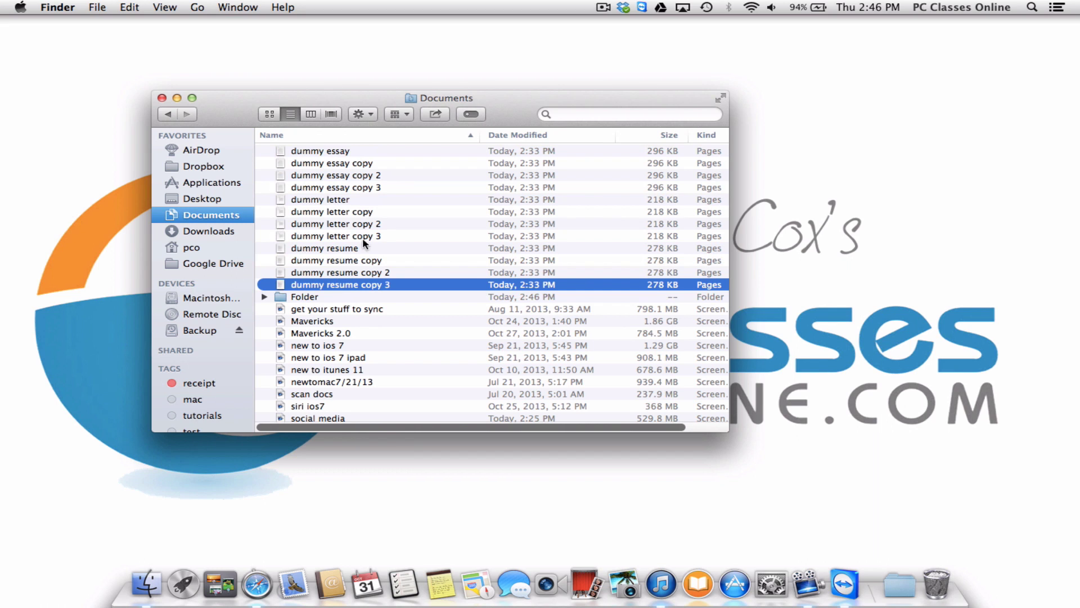
{"action": "left_click", "coordinate": [307, 177]}
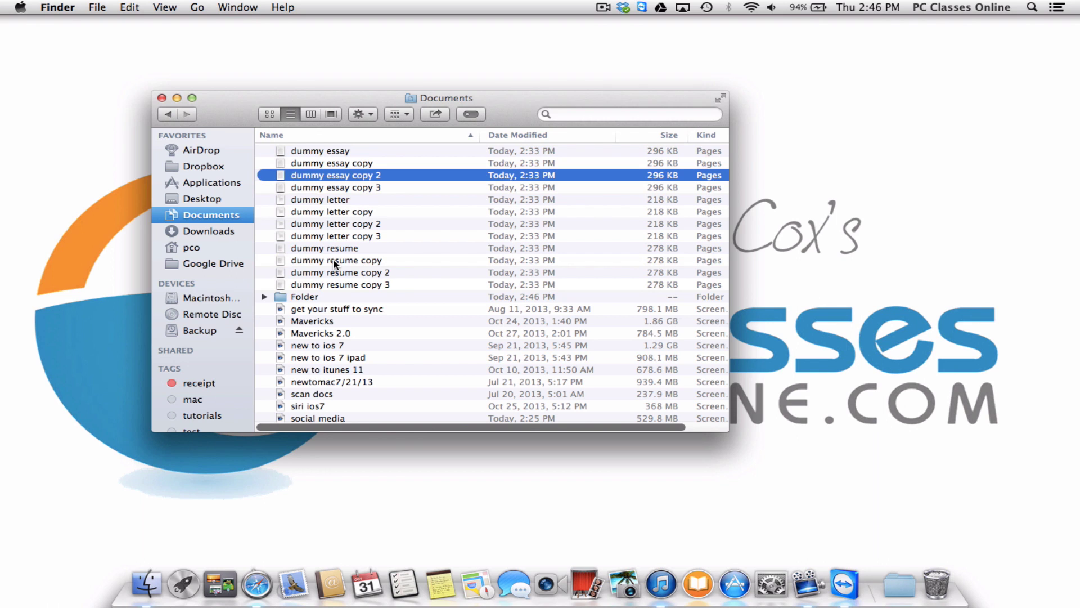
{"action": "left_click", "coordinate": [335, 262], "text": "shift"}
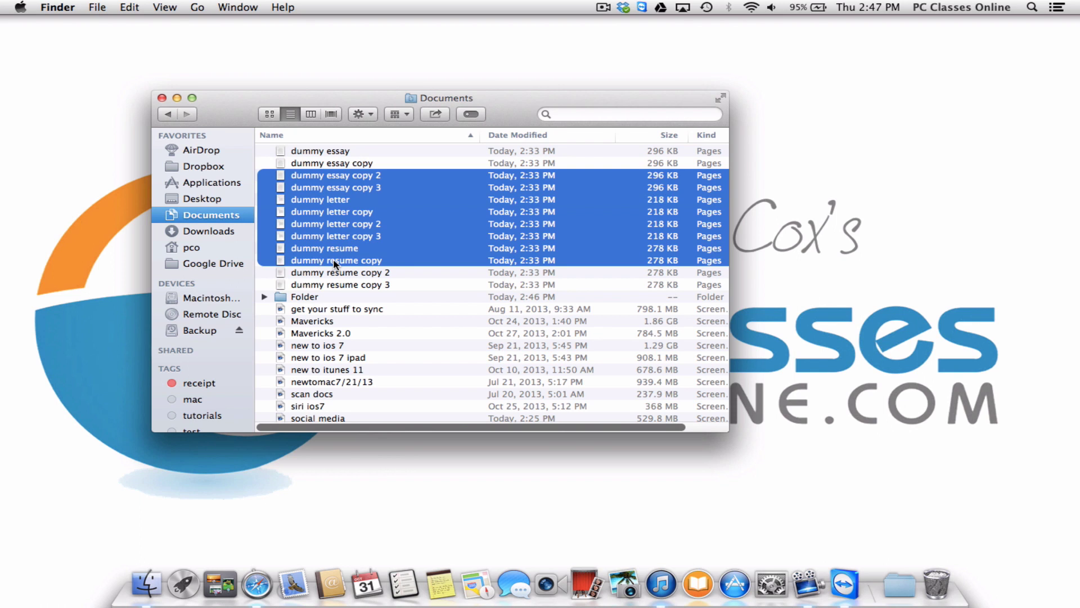
{"action": "left_click", "coordinate": [331, 282]}
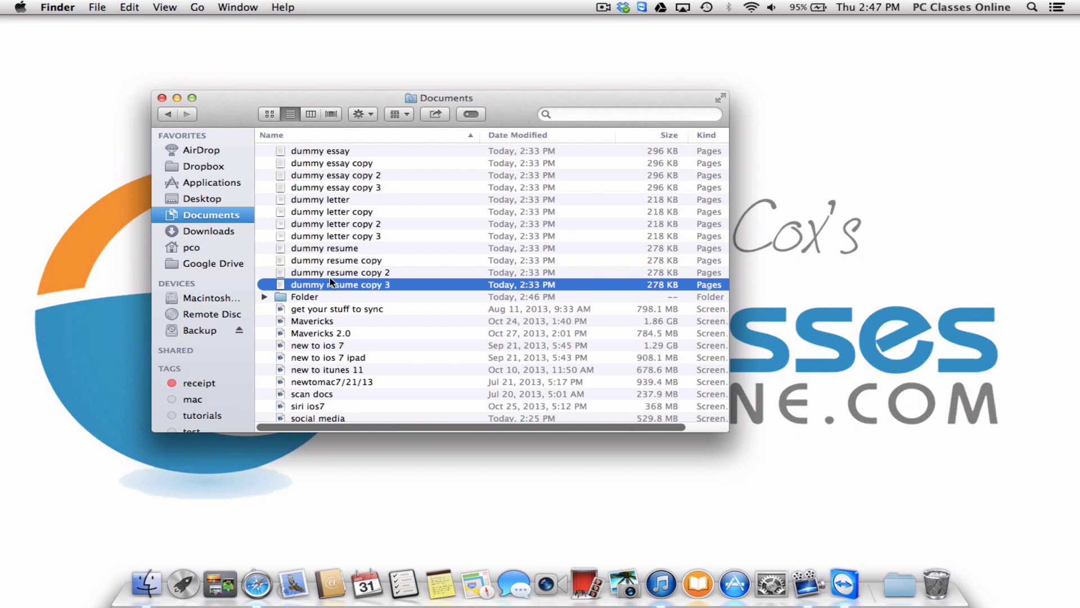
{"action": "key", "text": "super+a"}
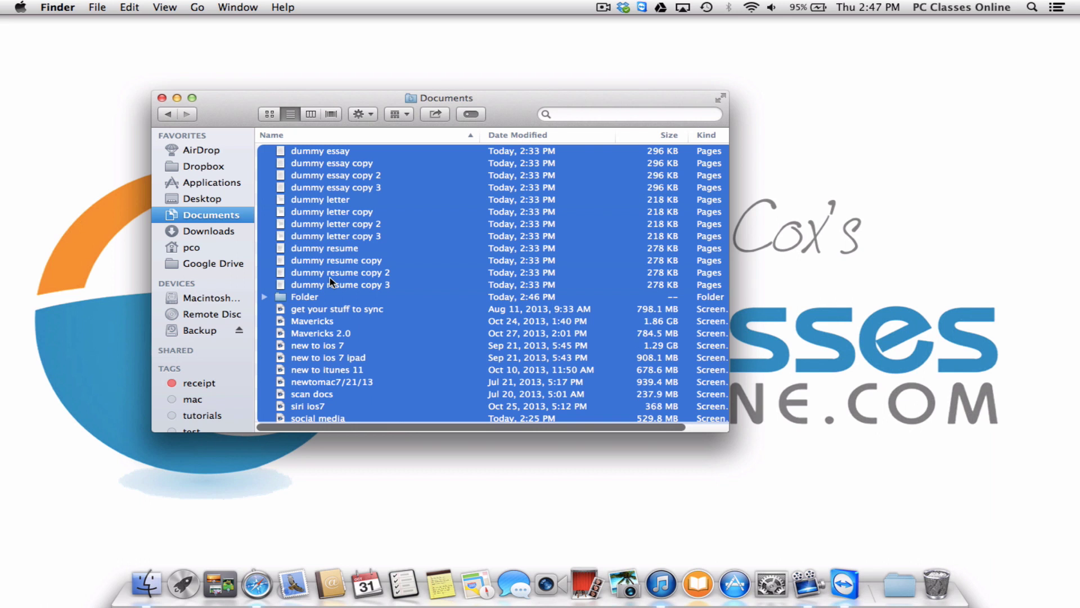
{"action": "scroll", "coordinate": [331, 281], "scroll_direction": "down", "scroll_amount": 2}
{"action": "scroll", "coordinate": [330, 281], "scroll_direction": "up", "scroll_amount": 2}
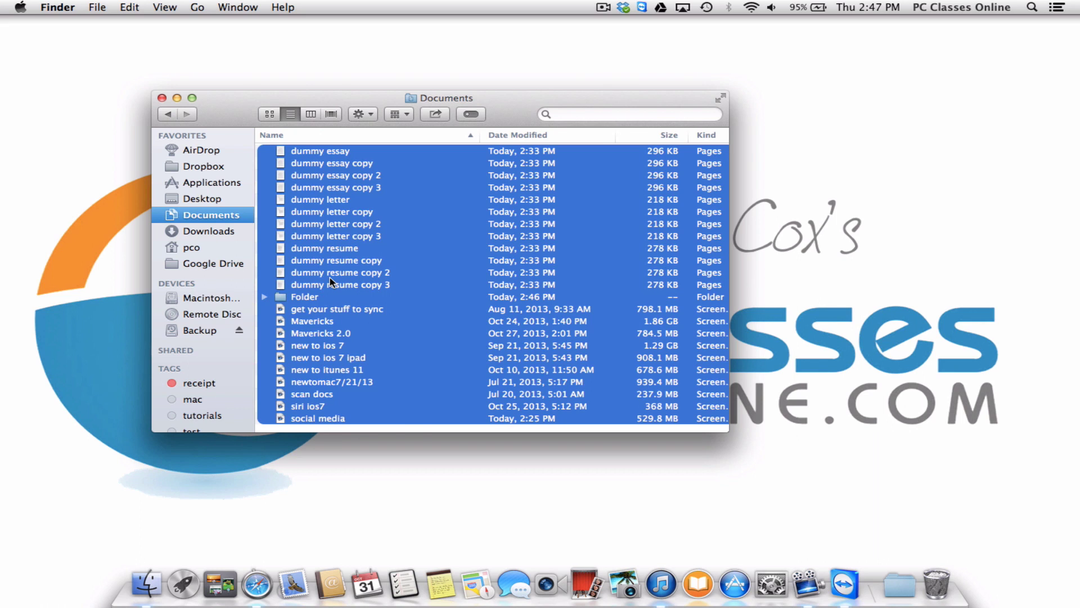
{"action": "left_click", "coordinate": [330, 284]}
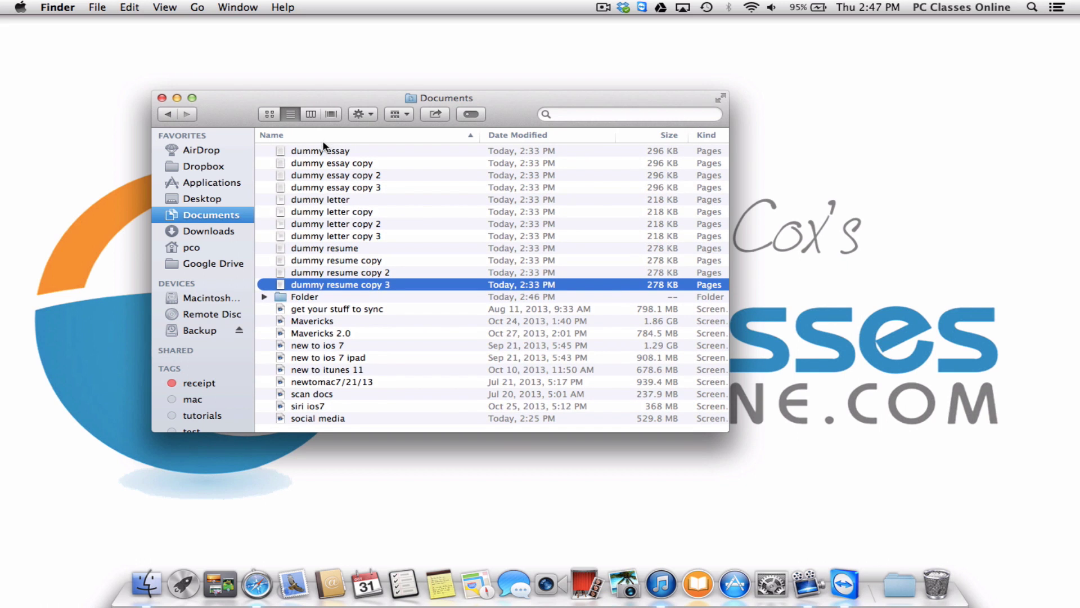
{"action": "left_click", "coordinate": [324, 150]}
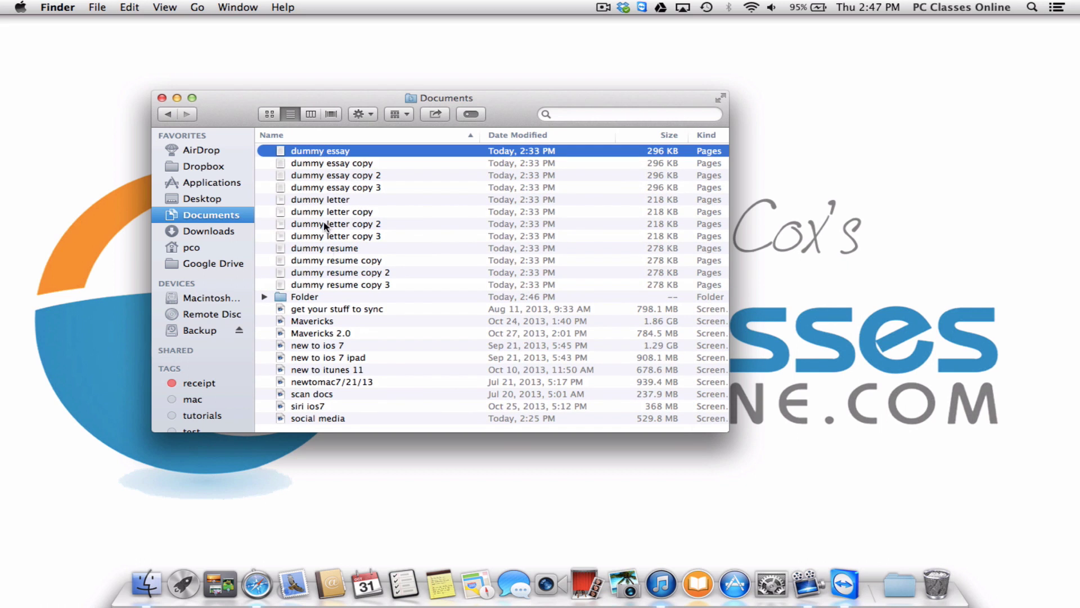
{"action": "left_click", "coordinate": [329, 287], "text": "shift"}
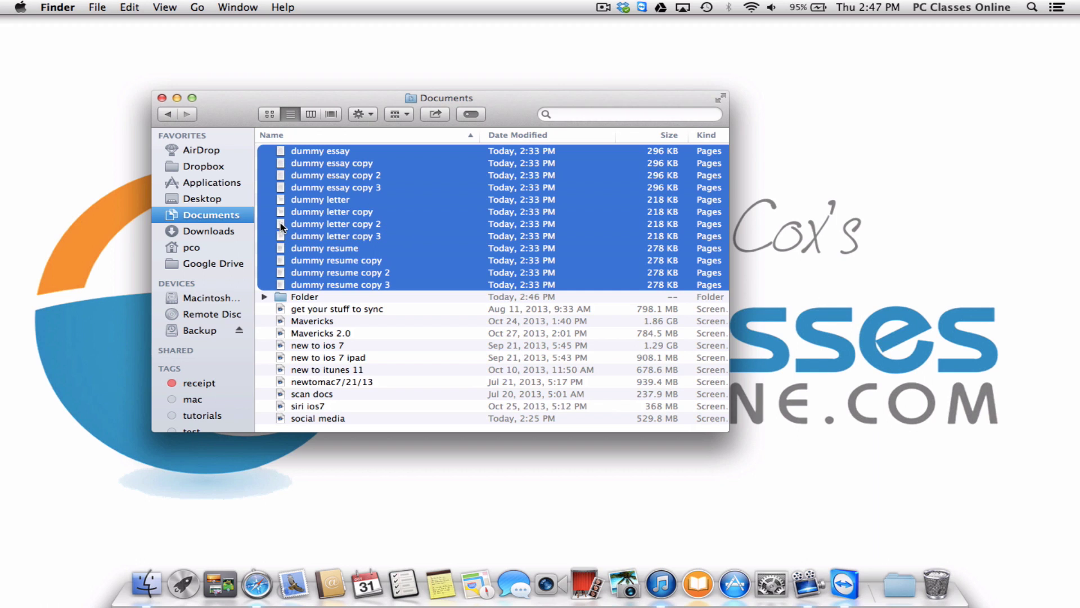
{"action": "left_click", "coordinate": [323, 227], "text": "super"}
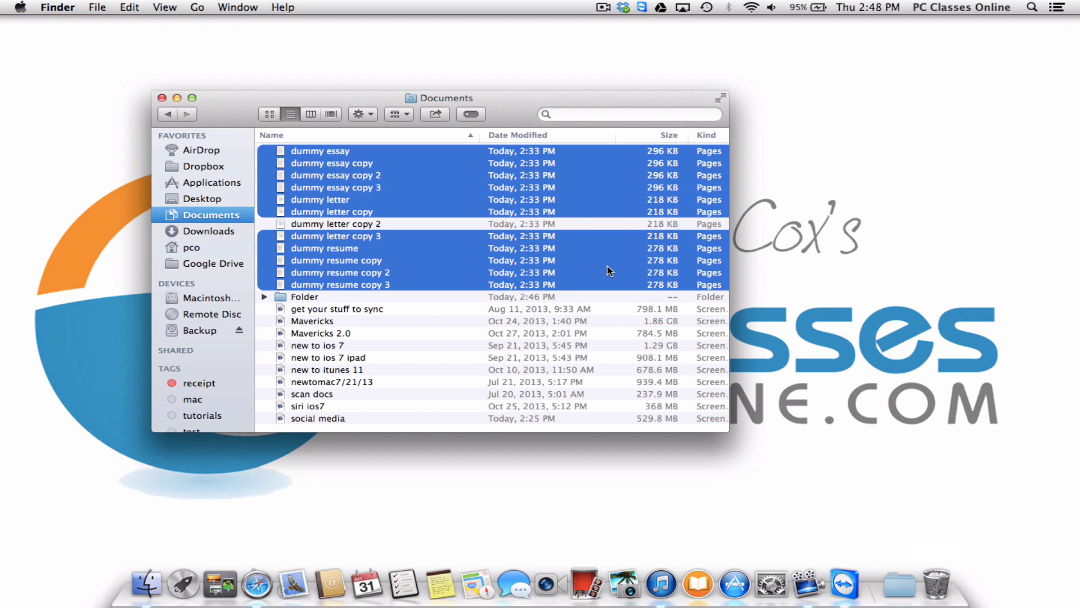
{"action": "key", "text": "super+BackSpace"}
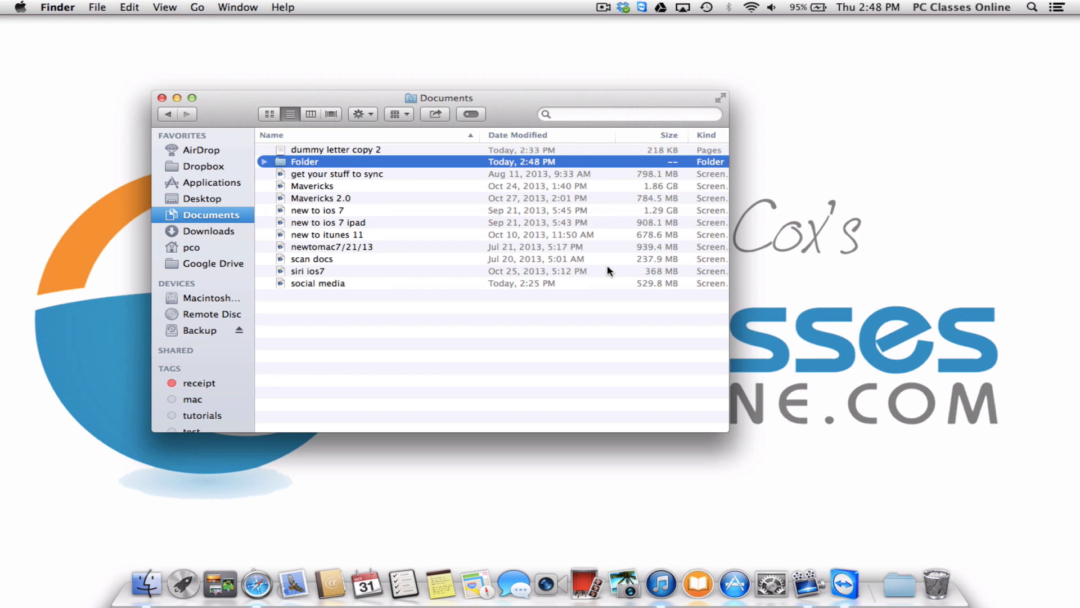
{"action": "key", "text": "super+z"}
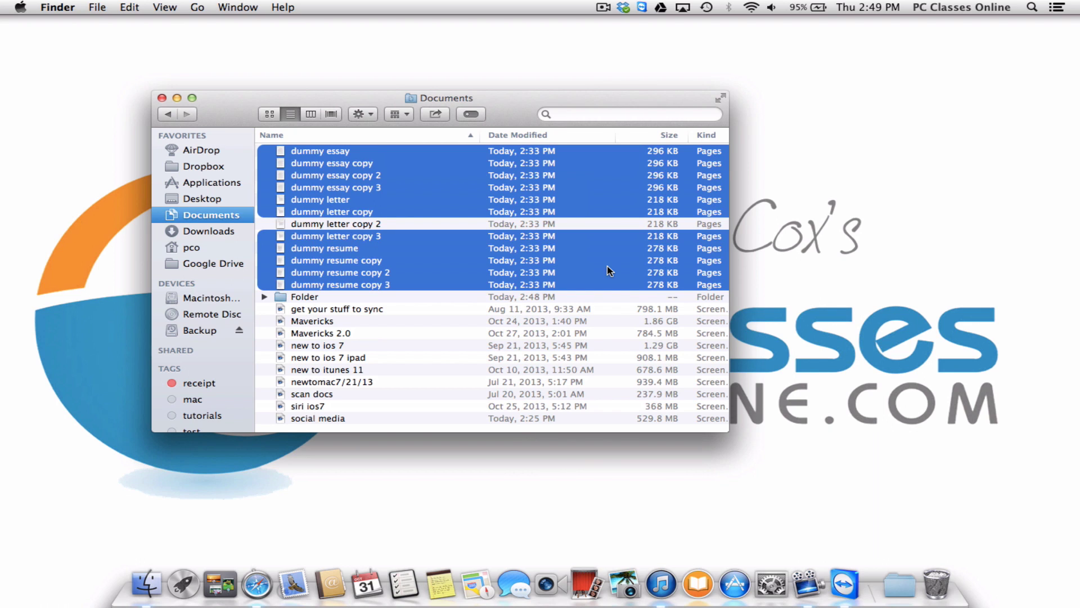
{"action": "left_click", "coordinate": [480, 319]}
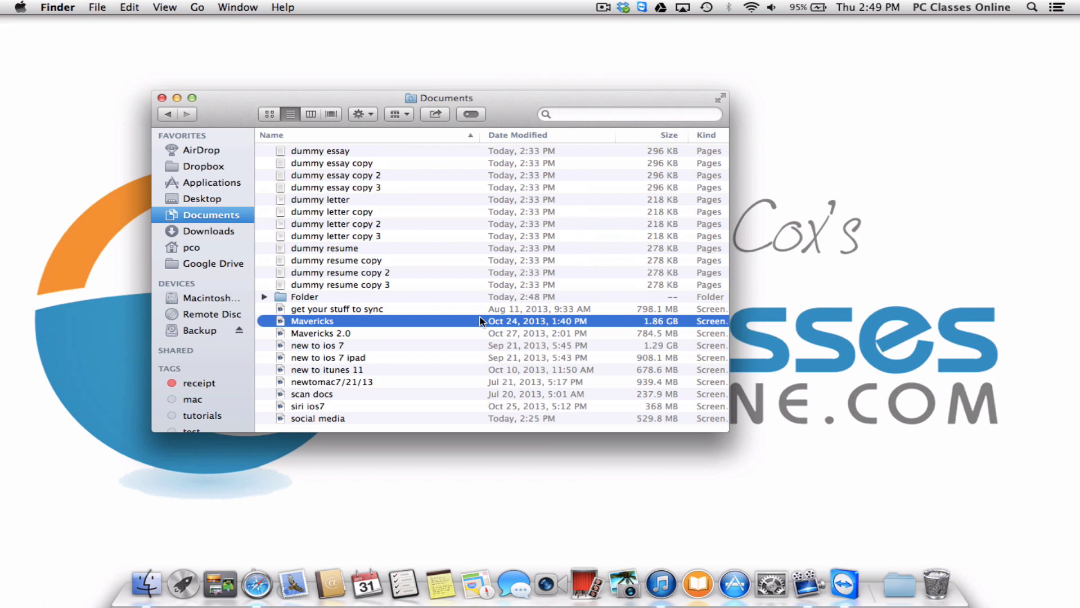
{"action": "left_click_drag", "start_coordinate": [237, 109], "coordinate": [104, 56]}
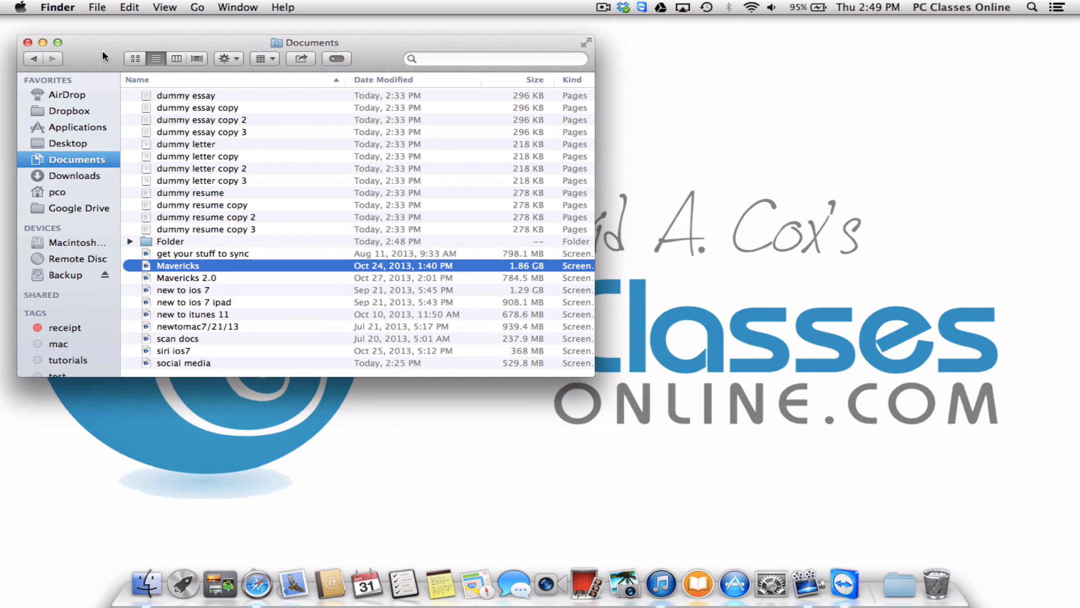
{"action": "left_click", "coordinate": [99, 5]}
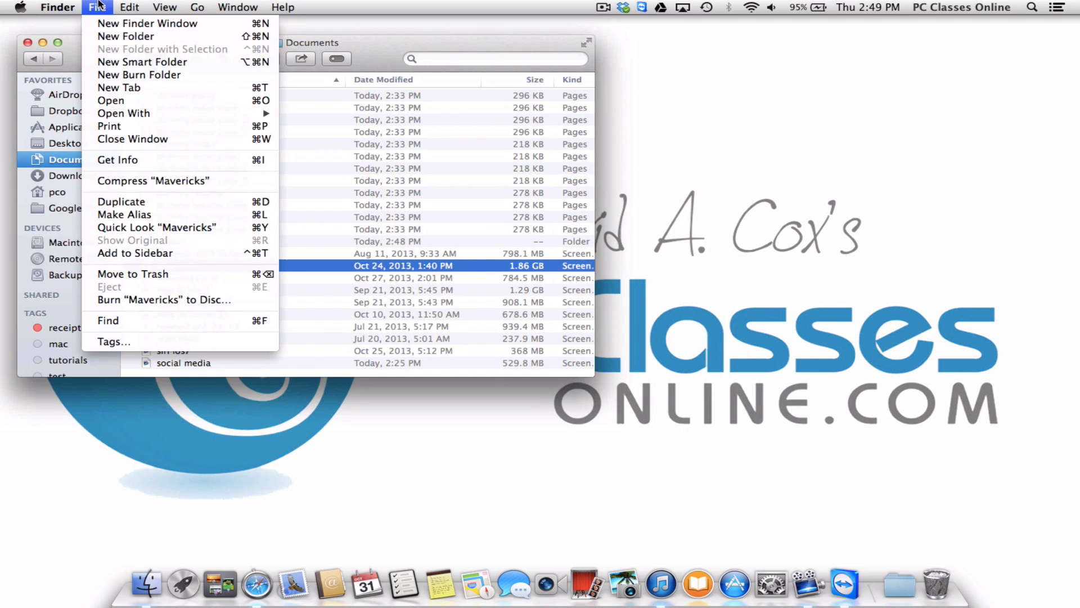
{"action": "left_click", "coordinate": [88, 27]}
{"action": "left_click_drag", "start_coordinate": [222, 102], "coordinate": [646, 55]}
{"action": "left_click", "coordinate": [102, 7]}
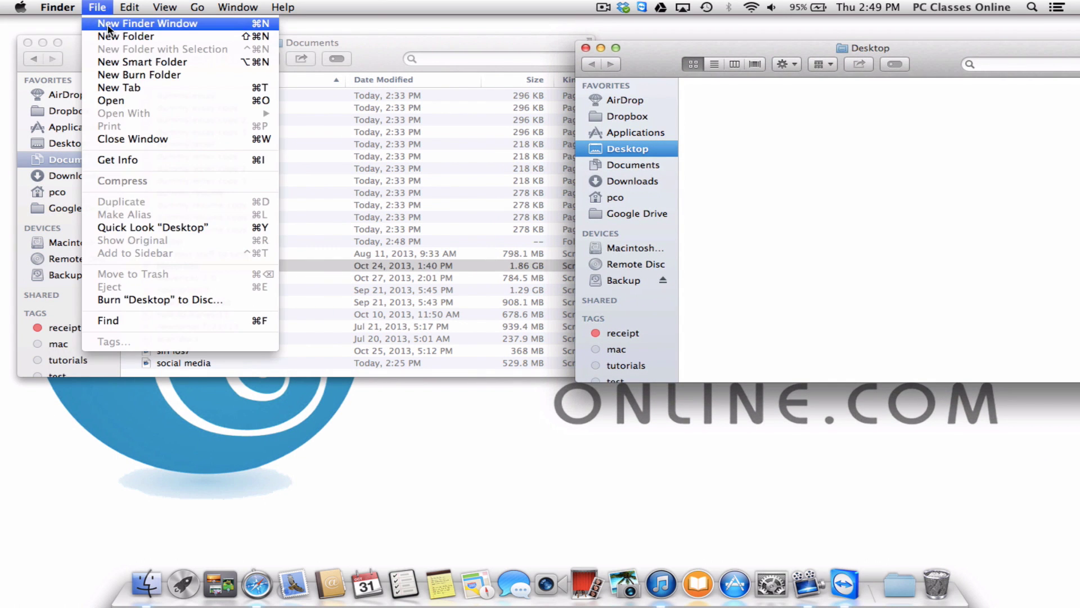
{"action": "left_click", "coordinate": [108, 26]}
{"action": "left_click_drag", "start_coordinate": [360, 73], "coordinate": [585, 323]}
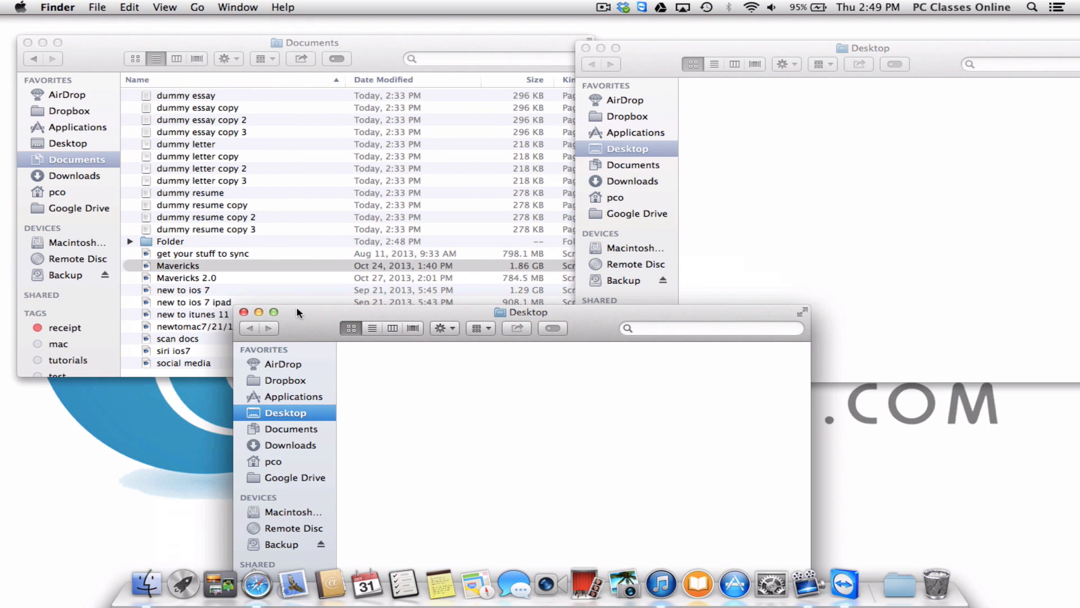
{"action": "left_click", "coordinate": [243, 312]}
{"action": "left_click", "coordinate": [585, 48]}
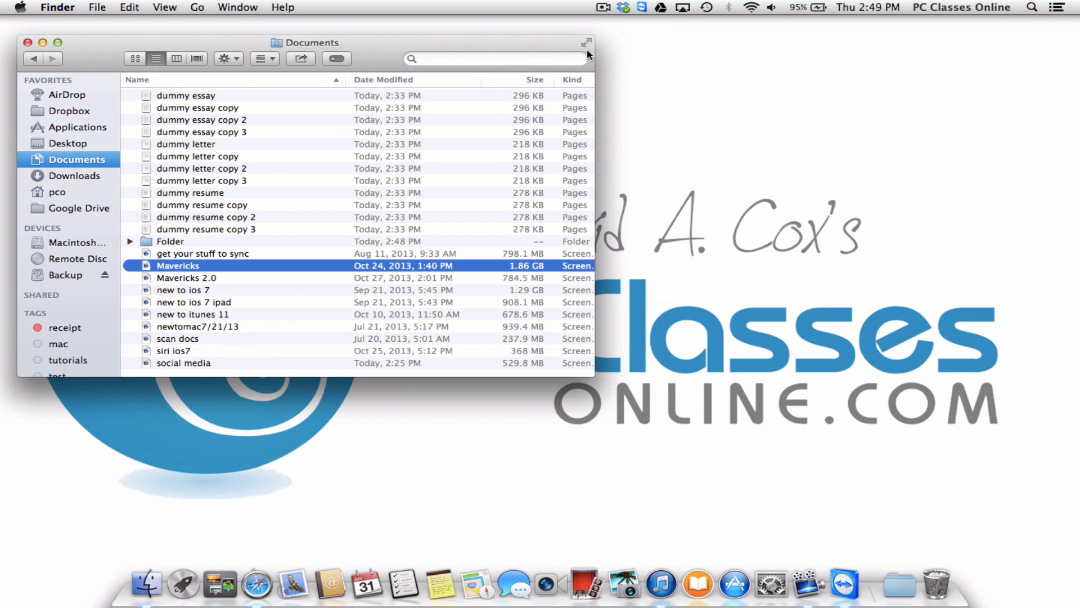
{"action": "left_click_drag", "start_coordinate": [473, 49], "coordinate": [586, 63]}
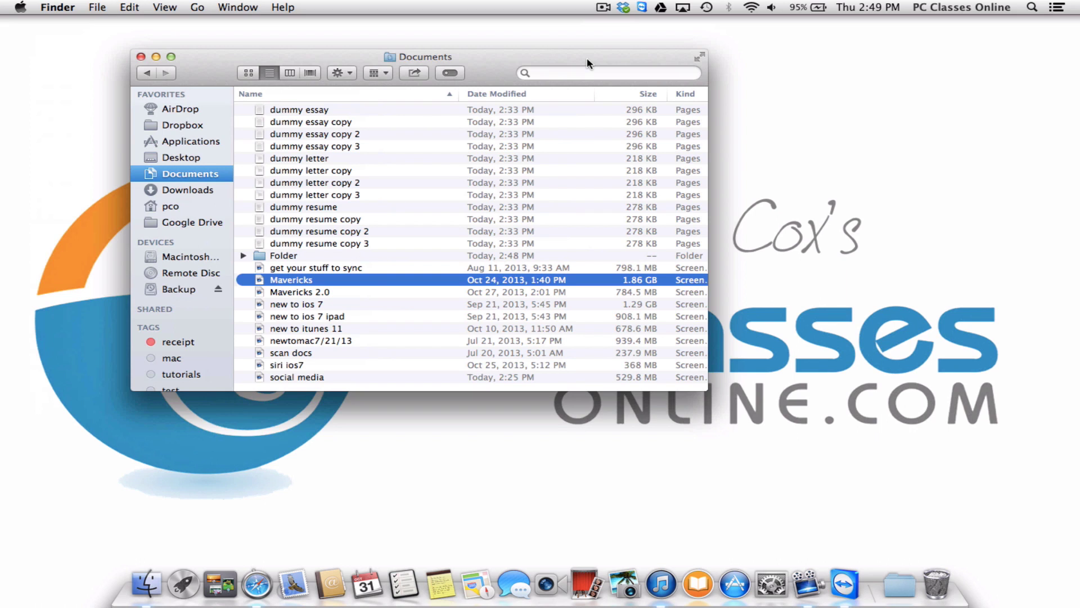
Add a second Finder tab showing Downloads, then bring the Documents tab back to front.
{"action": "key", "text": "super+t"}
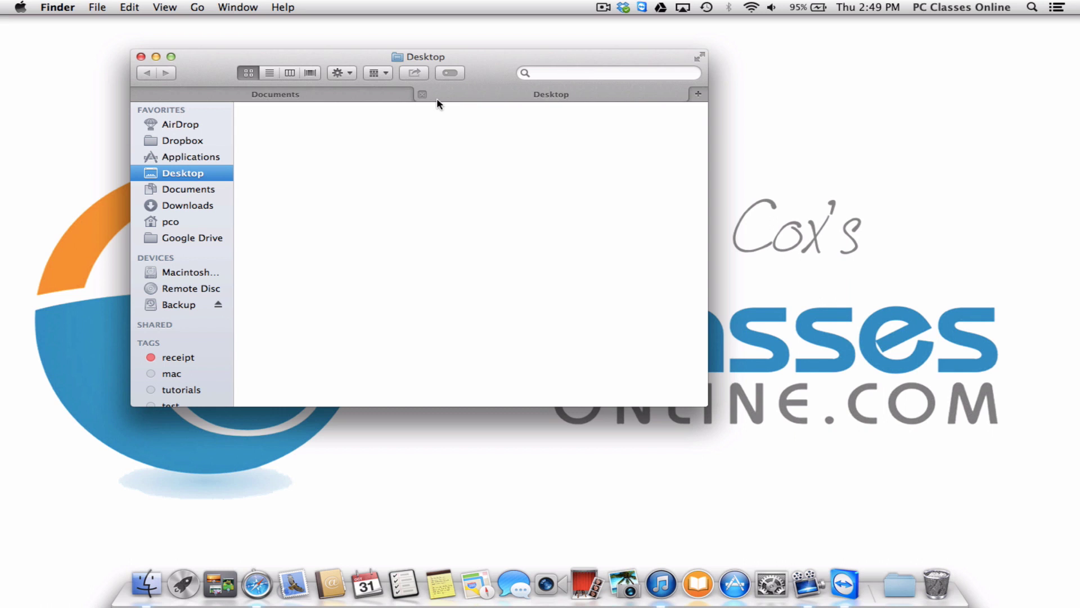
{"action": "left_click", "coordinate": [362, 100]}
{"action": "left_click", "coordinate": [474, 93]}
{"action": "left_click", "coordinate": [386, 97]}
{"action": "left_click", "coordinate": [470, 96]}
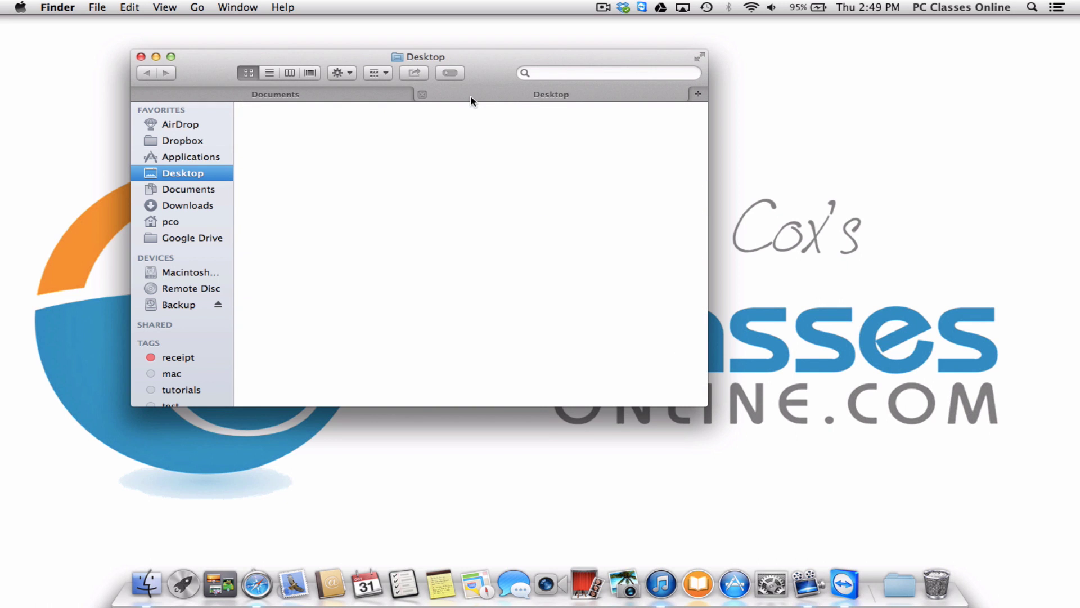
{"action": "left_click", "coordinate": [208, 205]}
{"action": "left_click", "coordinate": [353, 96]}
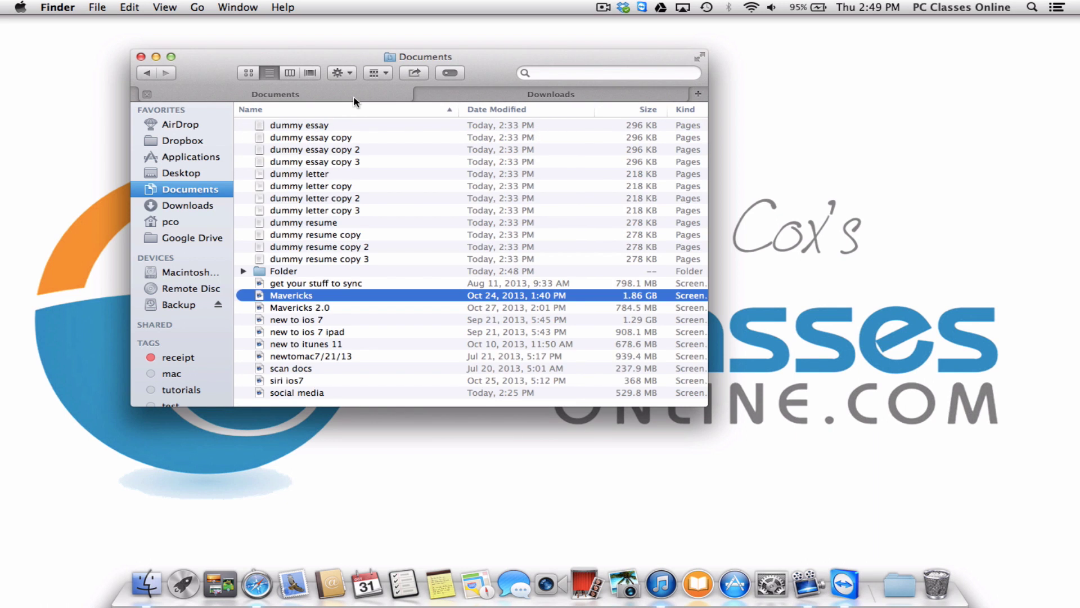
{"action": "left_click", "coordinate": [472, 97]}
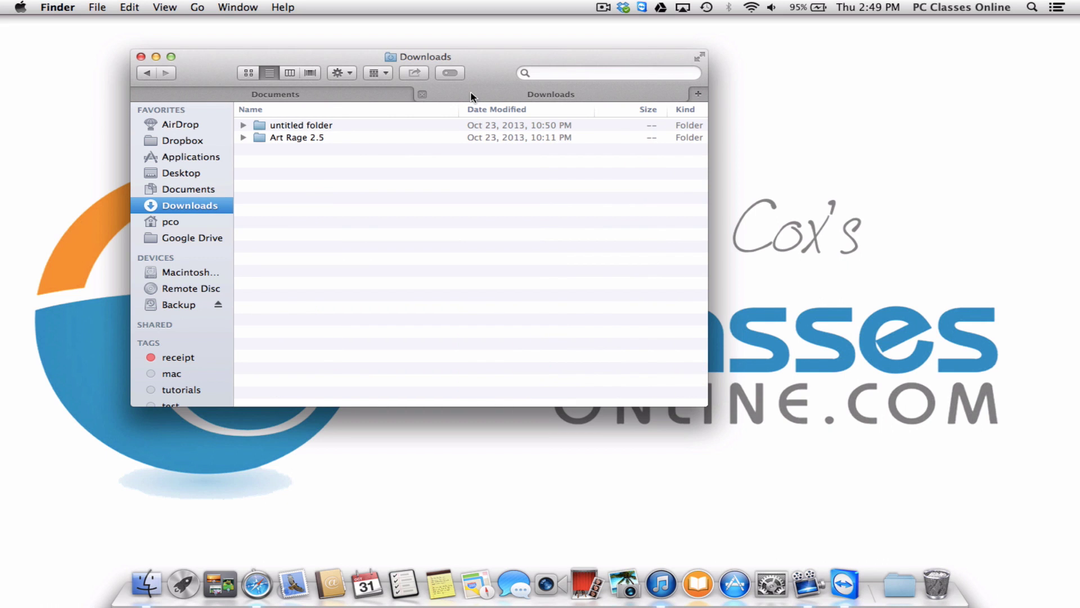
{"action": "left_click", "coordinate": [357, 97]}
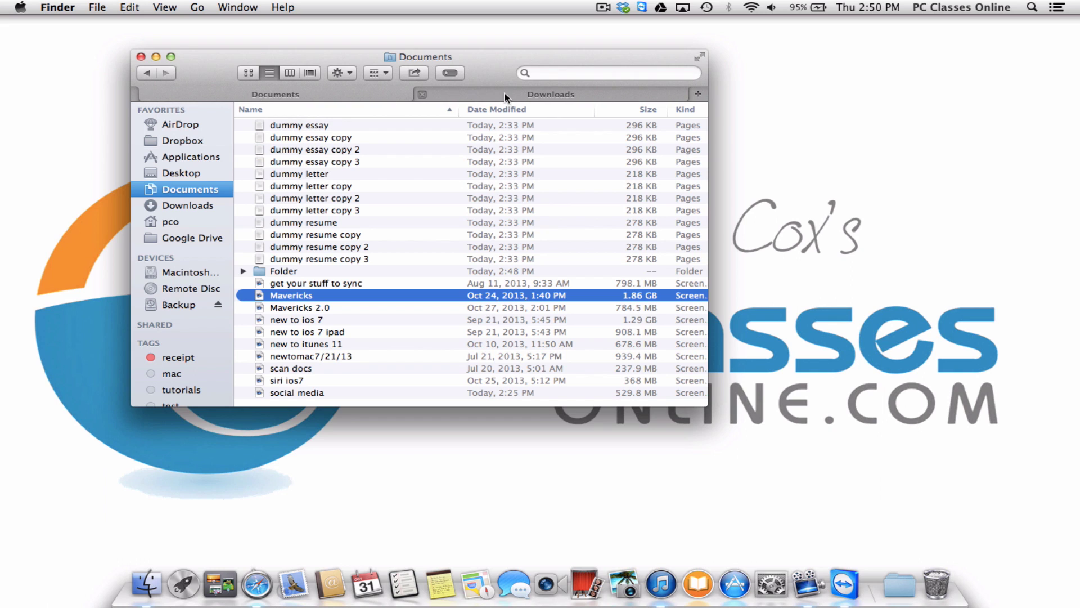
Drag dummy essay onto the Downloads tab, then close the Downloads tab.
{"action": "left_click", "coordinate": [275, 126]}
{"action": "left_click_drag", "start_coordinate": [292, 132], "coordinate": [364, 220]}
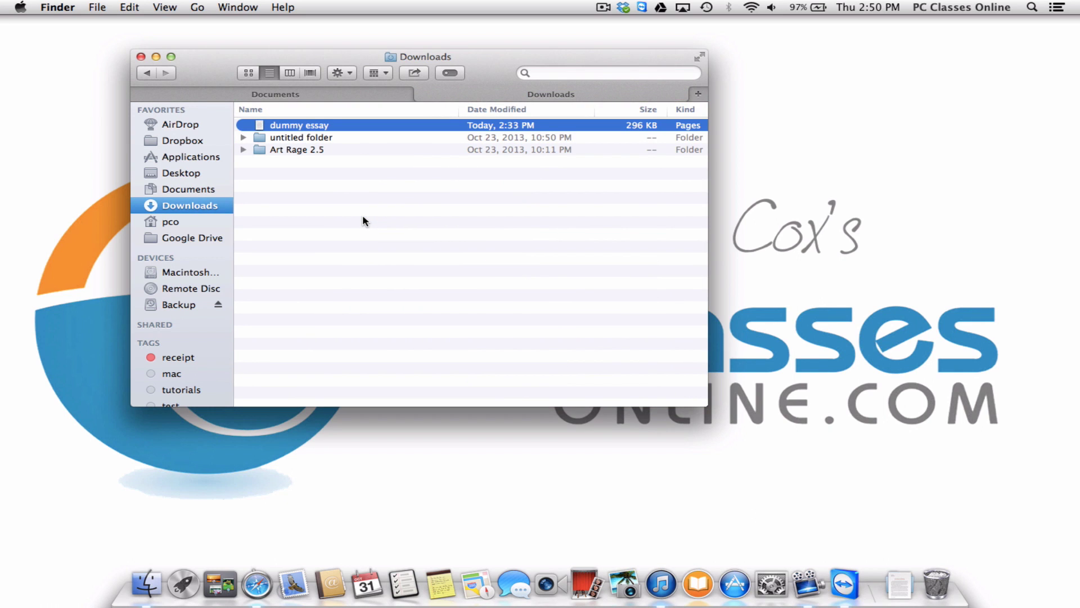
{"action": "left_click", "coordinate": [421, 94]}
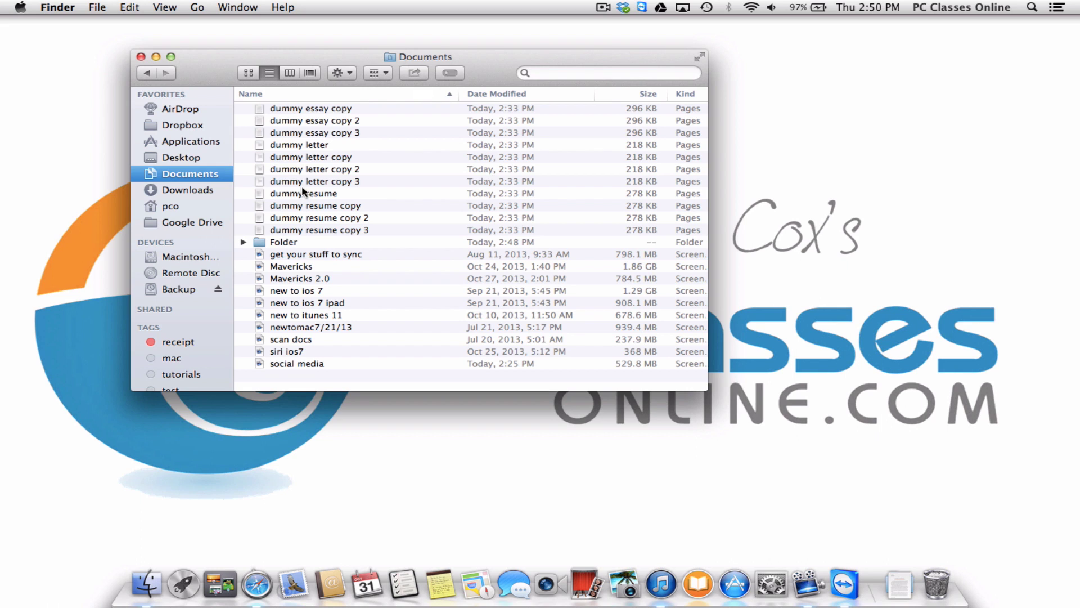
{"action": "right_click", "coordinate": [285, 197]}
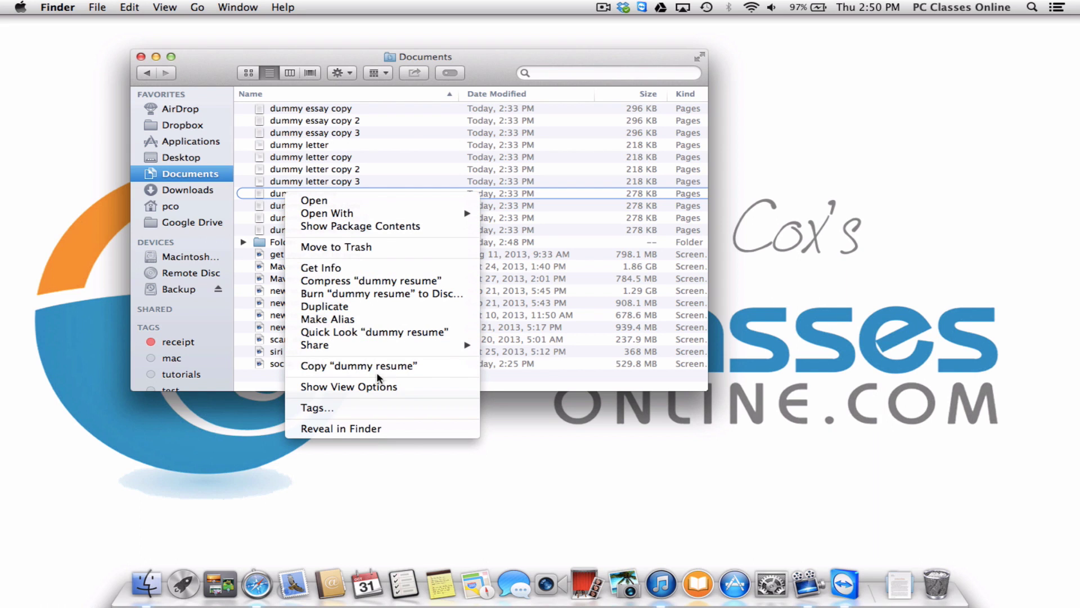
Tag dummy resume with a newly created 'letter' tag and the existing 'mac' tag.
{"action": "left_click", "coordinate": [360, 415]}
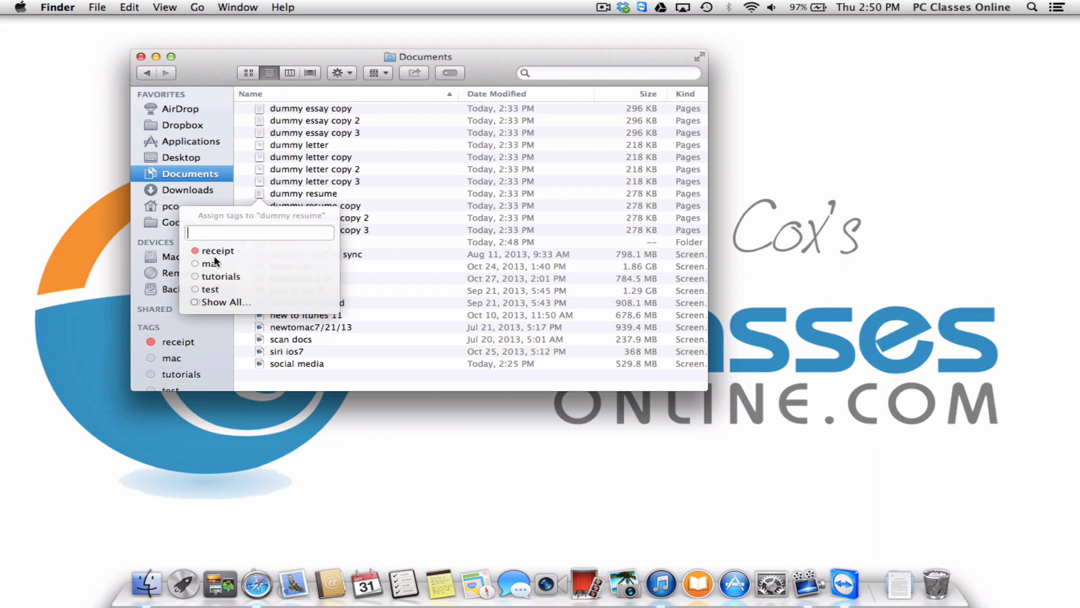
{"action": "type", "text": "letter"}
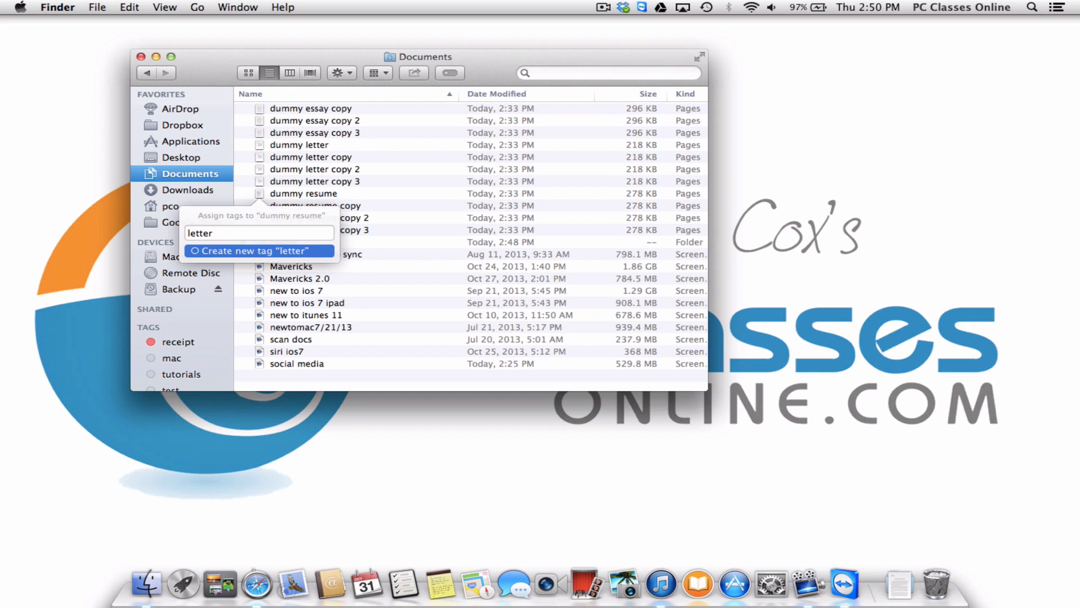
{"action": "key", "text": "Return"}
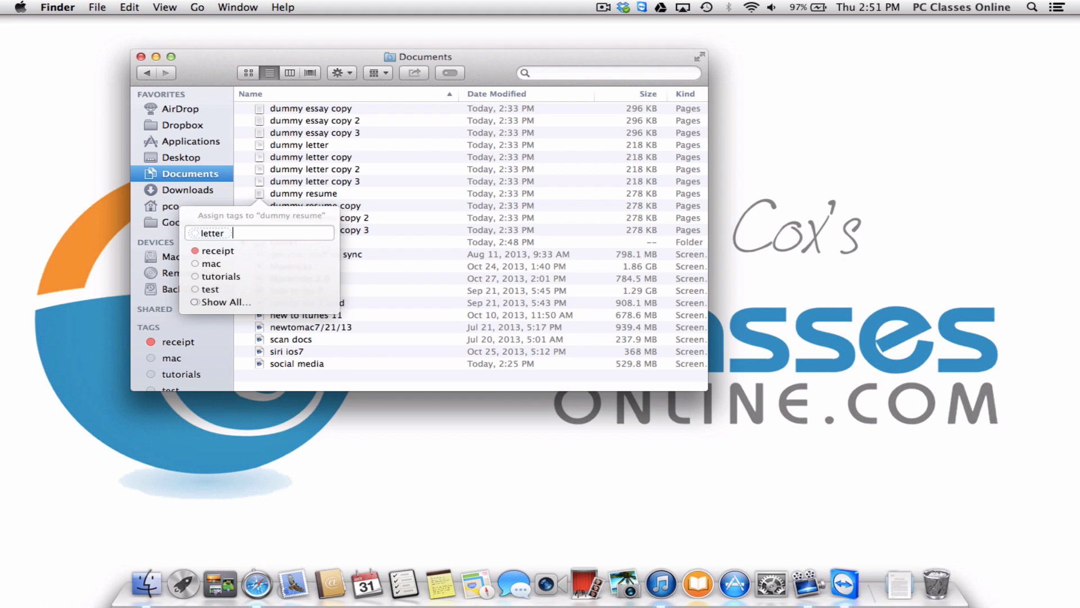
{"action": "left_click", "coordinate": [212, 264]}
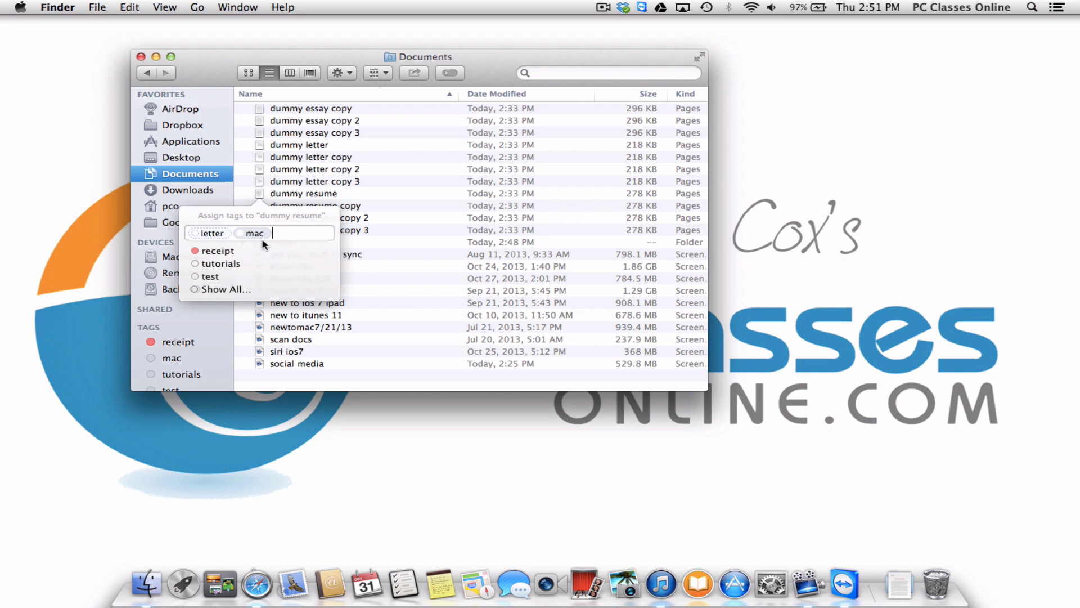
List the mac-tagged files, select the receipt and dummy resume, then show Downloads.
{"action": "left_click", "coordinate": [225, 369]}
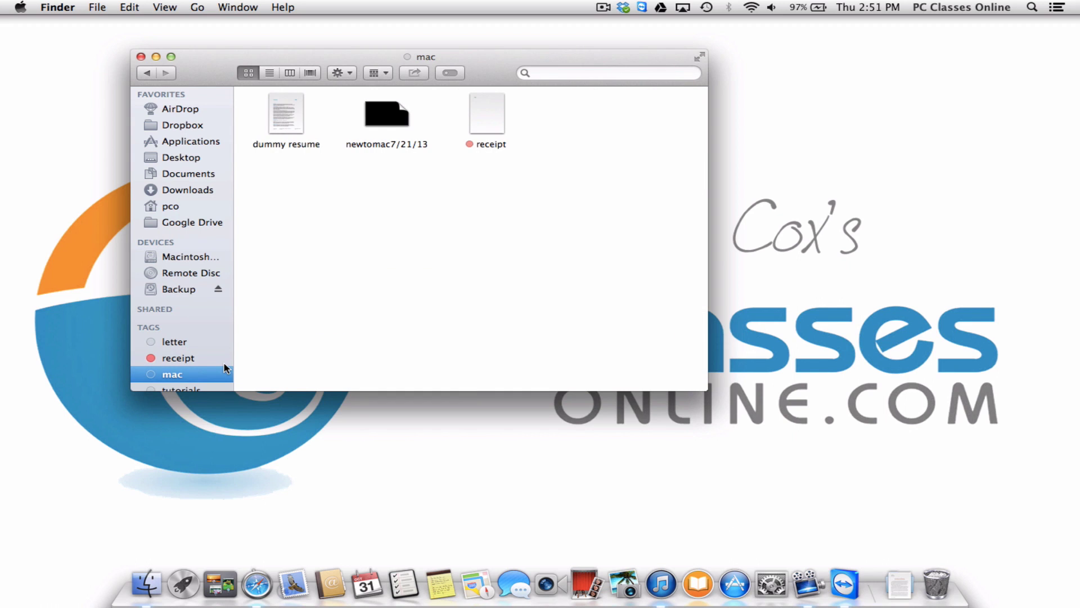
{"action": "scroll", "coordinate": [191, 335], "scroll_direction": "down", "scroll_amount": 2}
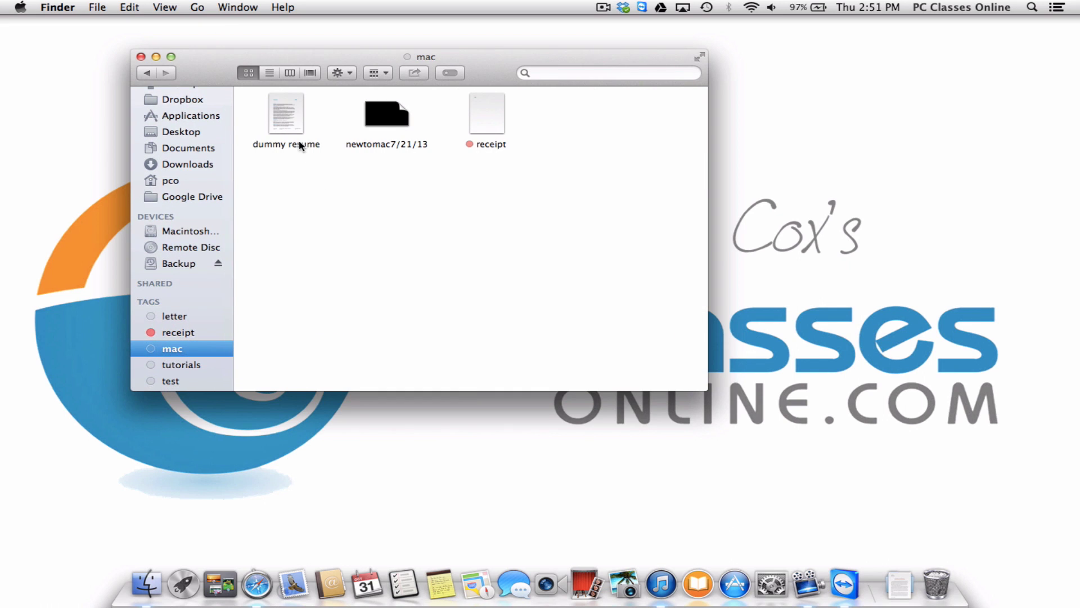
{"action": "left_click", "coordinate": [487, 101]}
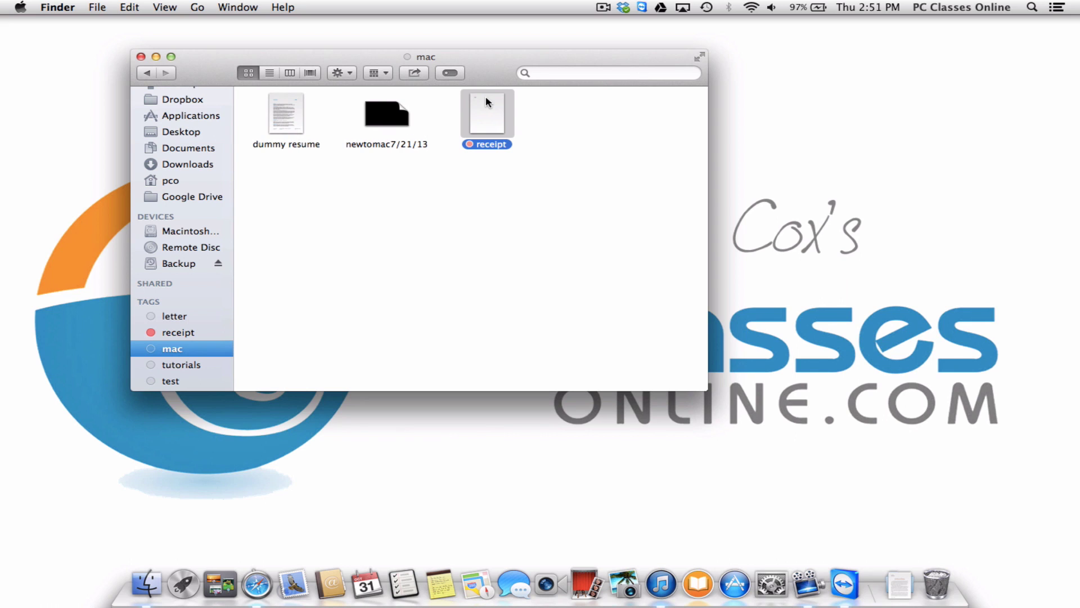
{"action": "left_click", "coordinate": [297, 109]}
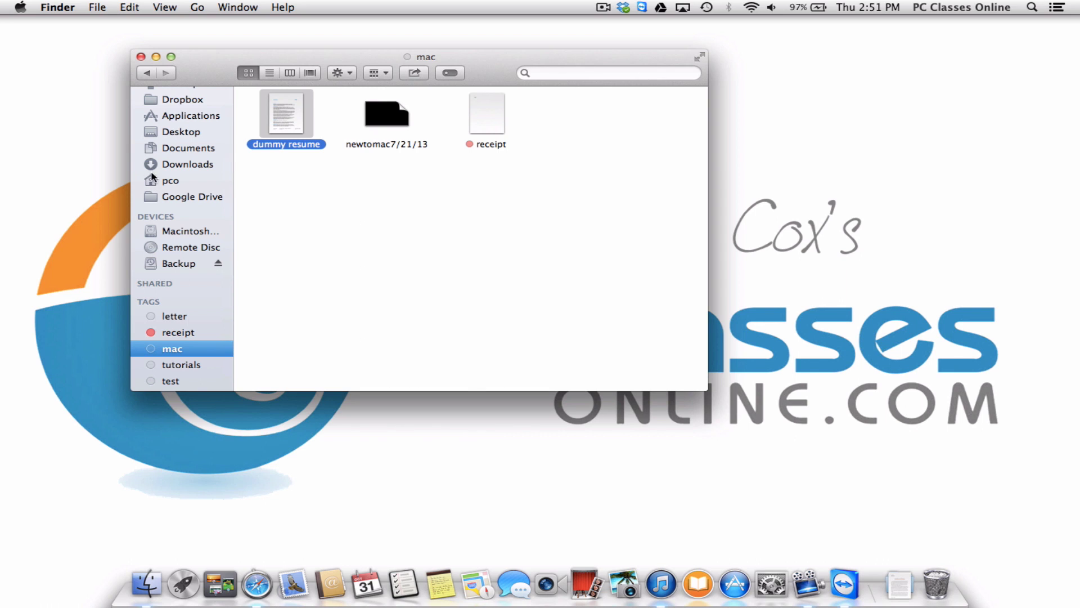
{"action": "left_click", "coordinate": [200, 162]}
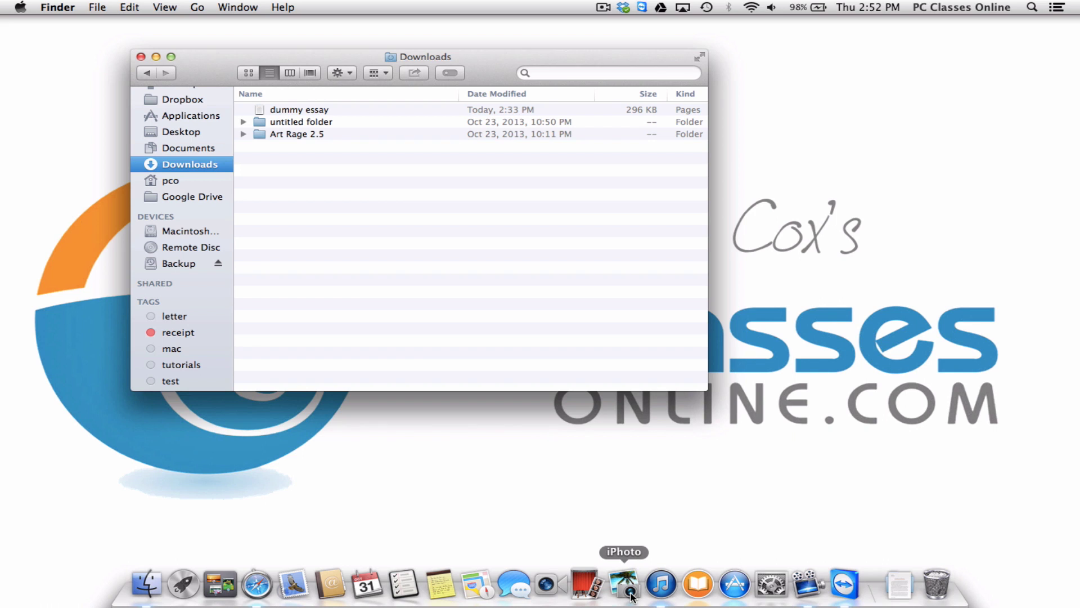
Launch iPhoto and browse the 13-photo library in the Photos and Events views.
{"action": "left_click", "coordinate": [631, 596]}
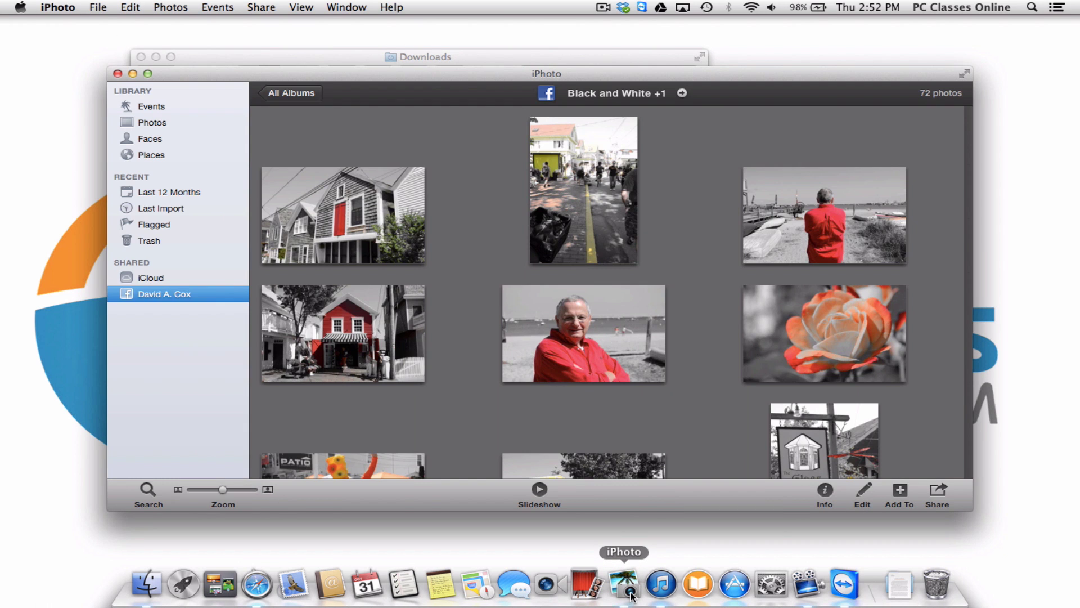
{"action": "left_click", "coordinate": [191, 122]}
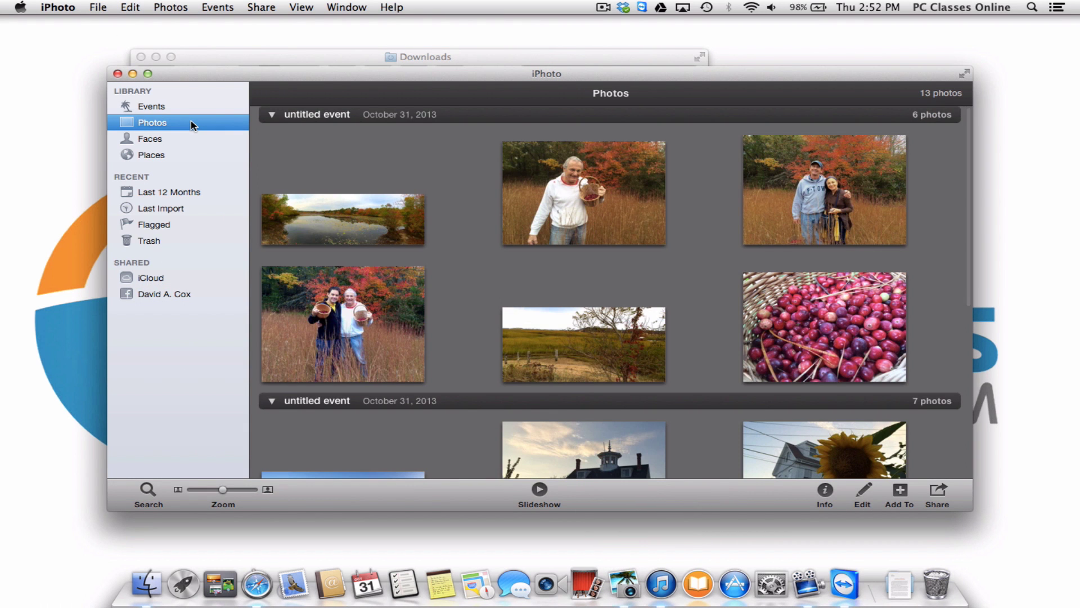
{"action": "scroll", "coordinate": [507, 190], "scroll_direction": "down", "scroll_amount": 10}
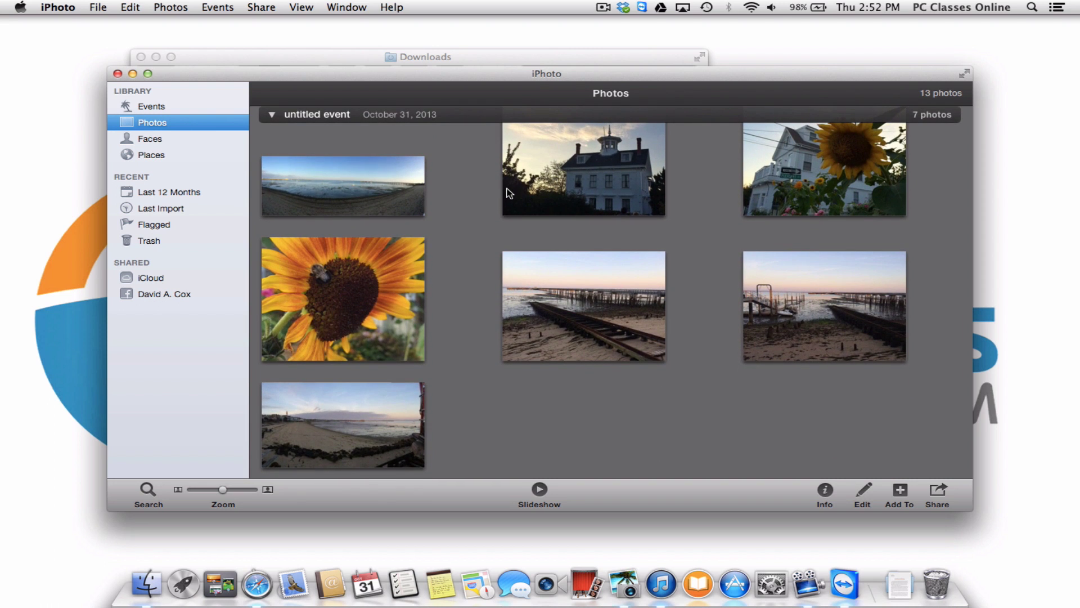
{"action": "left_click", "coordinate": [477, 188]}
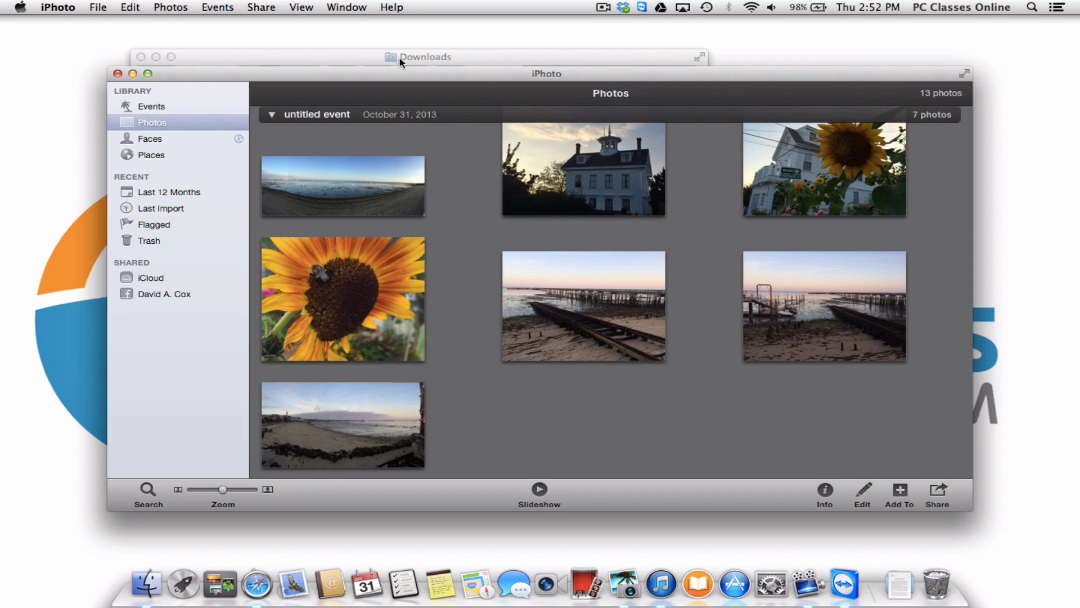
{"action": "left_click", "coordinate": [187, 107]}
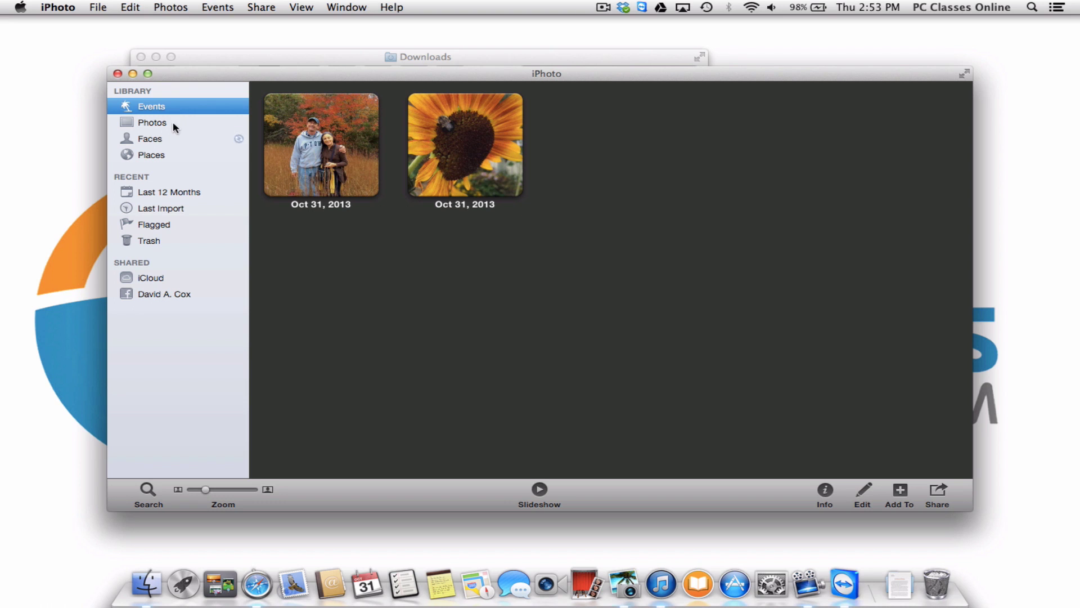
{"action": "left_click", "coordinate": [176, 127]}
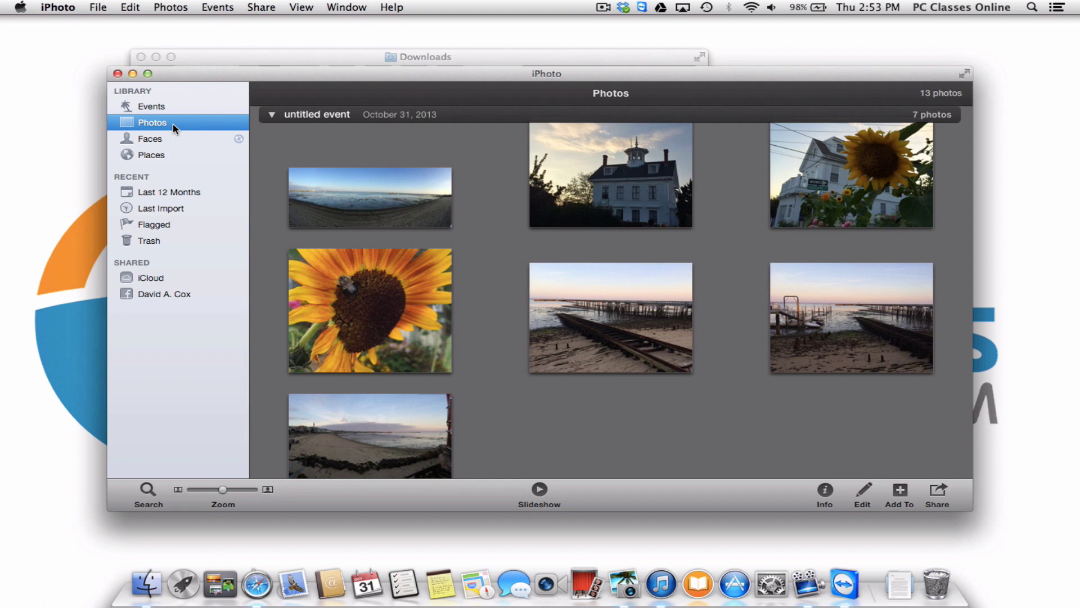
{"action": "left_click", "coordinate": [337, 133]}
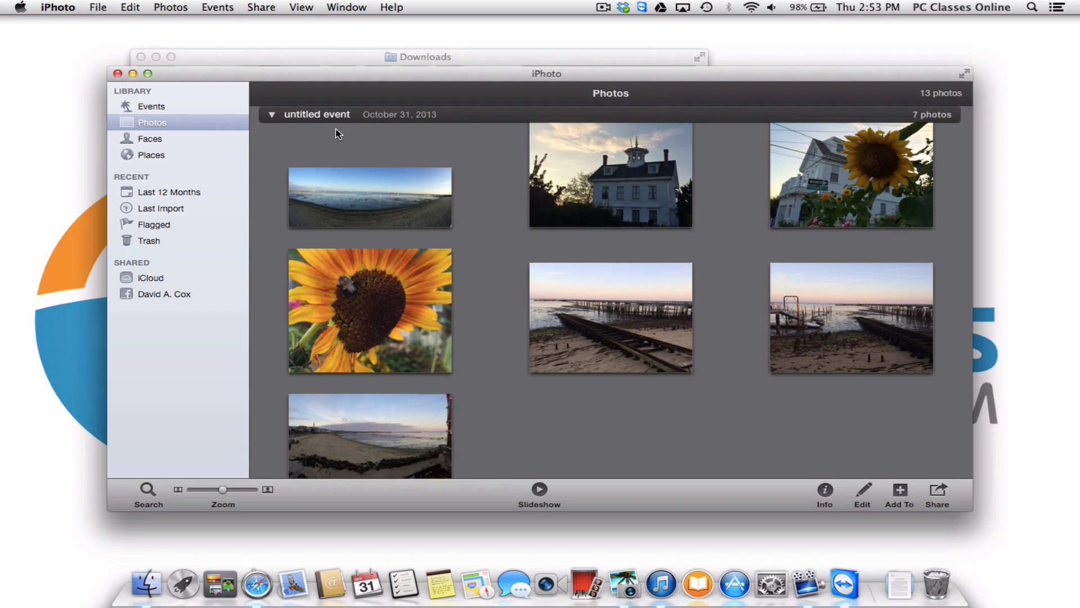
Create an empty album named 'Best Shots' via File > New Album, then return to Photos.
{"action": "left_click", "coordinate": [97, 8]}
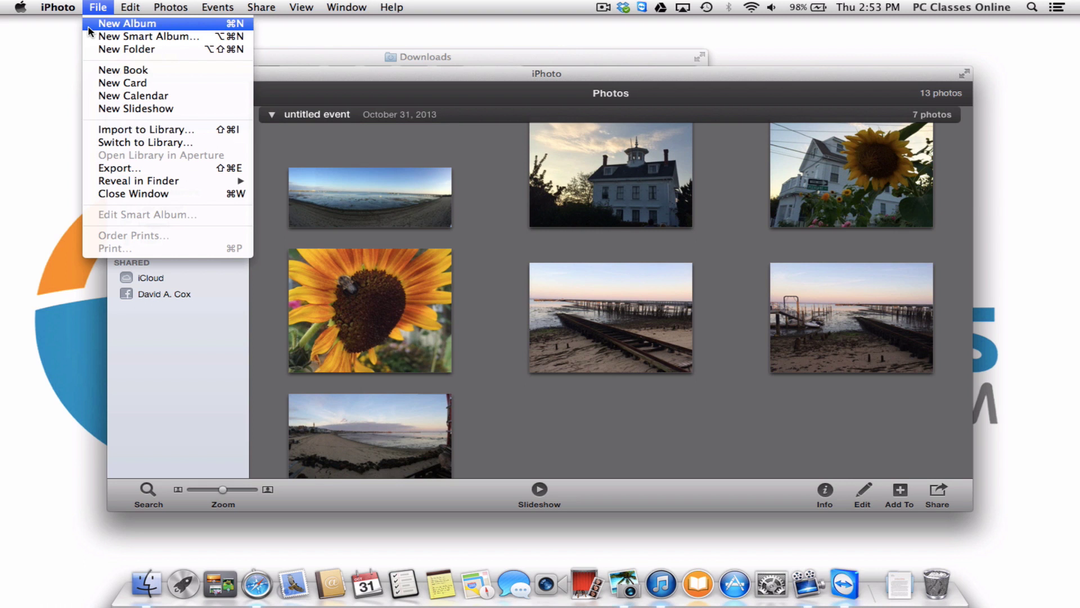
{"action": "left_click", "coordinate": [89, 27]}
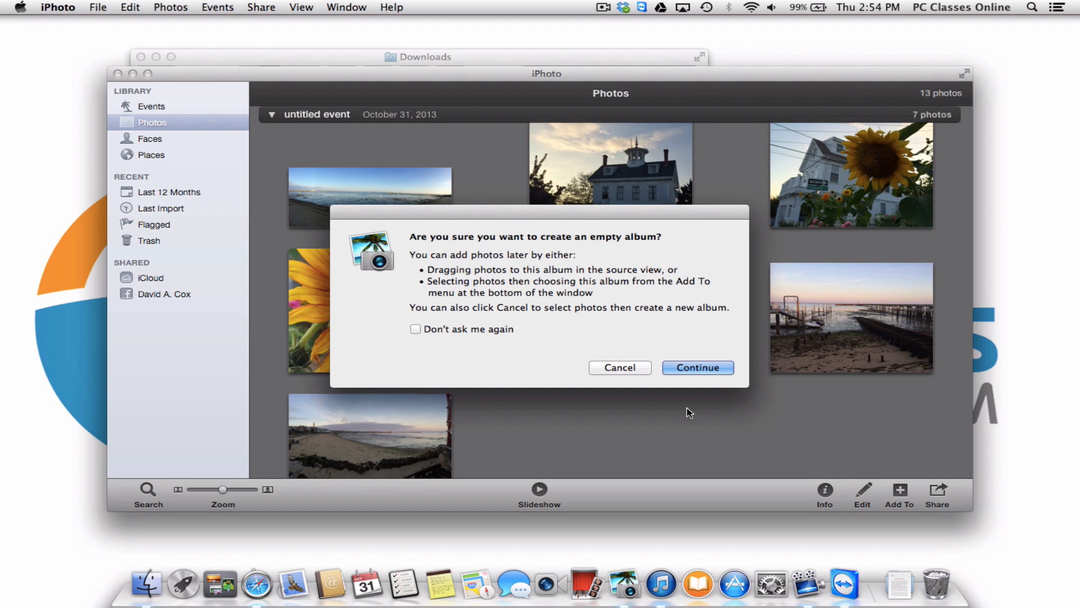
{"action": "left_click", "coordinate": [692, 366]}
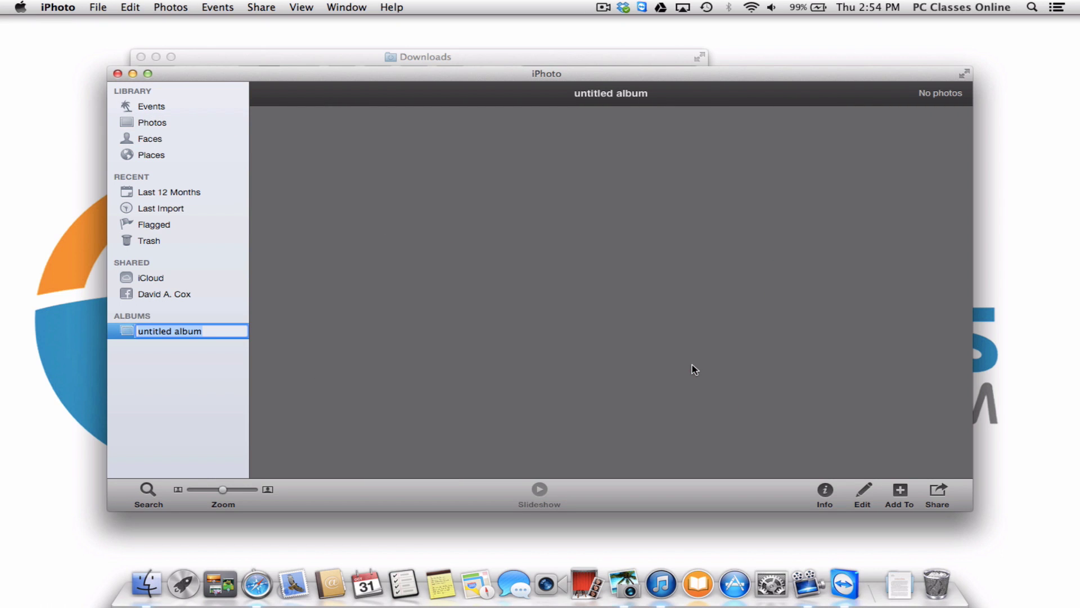
{"action": "type", "text": "Best Shots"}
{"action": "key", "text": "Return"}
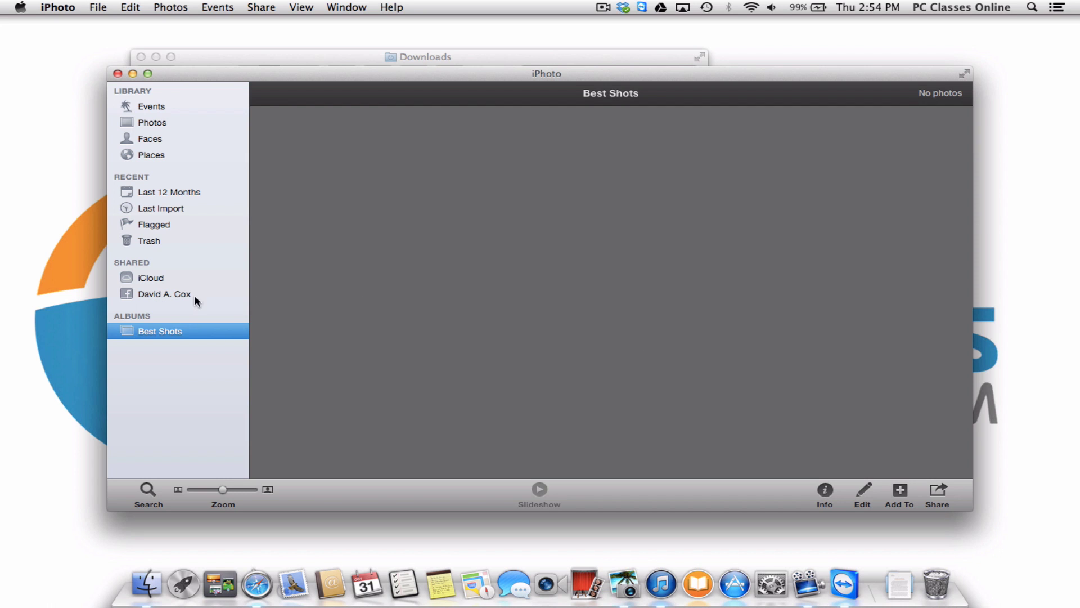
{"action": "left_click", "coordinate": [165, 121]}
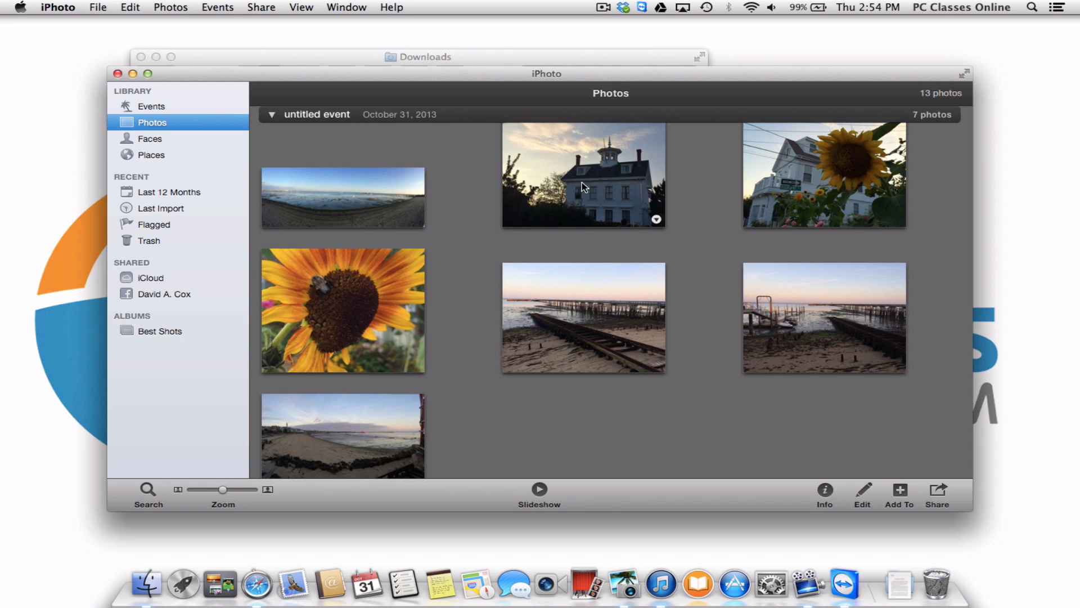
Drag the house, sunflower and marsh photos onto Best Shots and open the album.
{"action": "left_click_drag", "start_coordinate": [582, 181], "coordinate": [162, 336]}
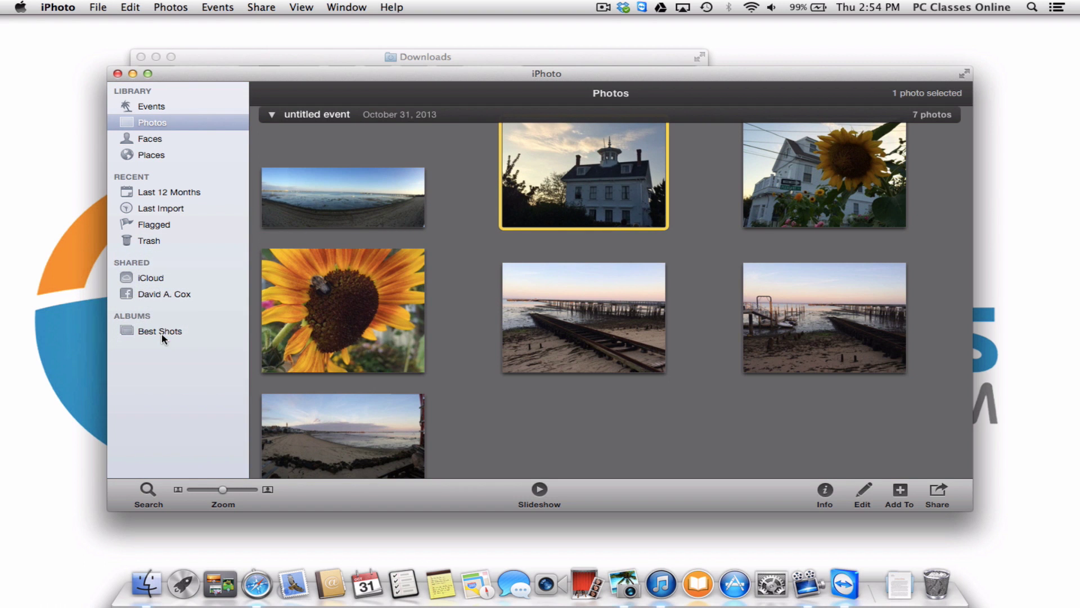
{"action": "left_click_drag", "start_coordinate": [371, 292], "coordinate": [198, 333]}
{"action": "scroll", "coordinate": [579, 315], "scroll_direction": "up", "scroll_amount": 5}
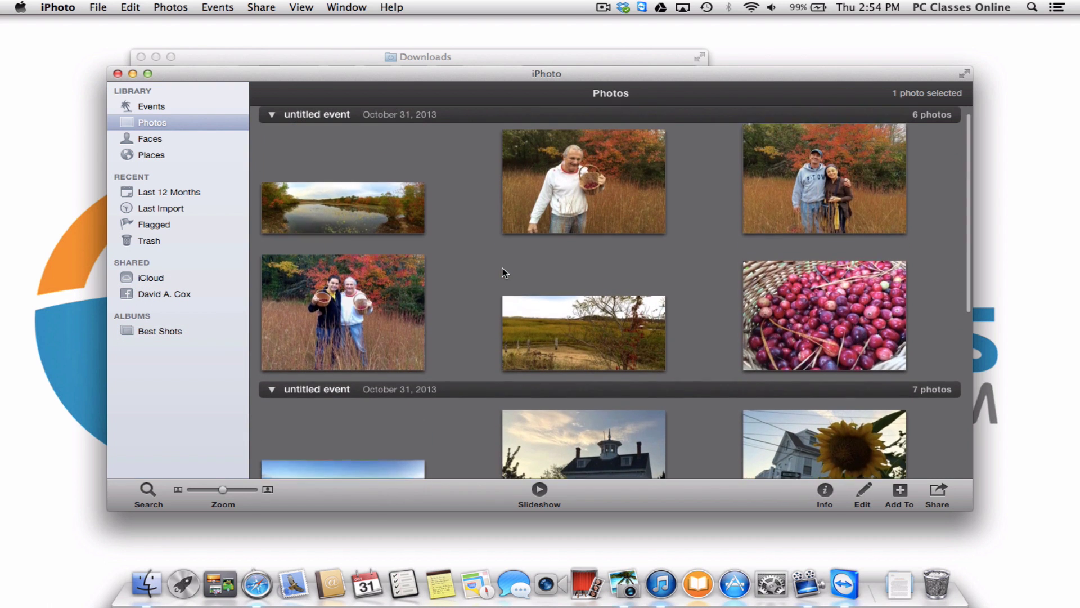
{"action": "left_click_drag", "start_coordinate": [560, 326], "coordinate": [161, 330]}
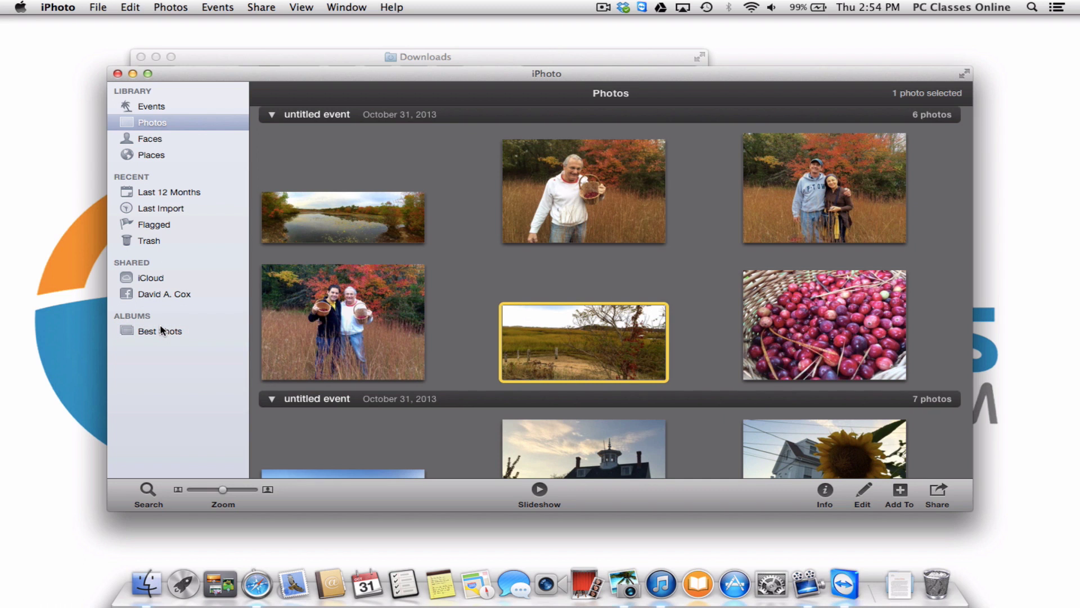
{"action": "left_click", "coordinate": [161, 330]}
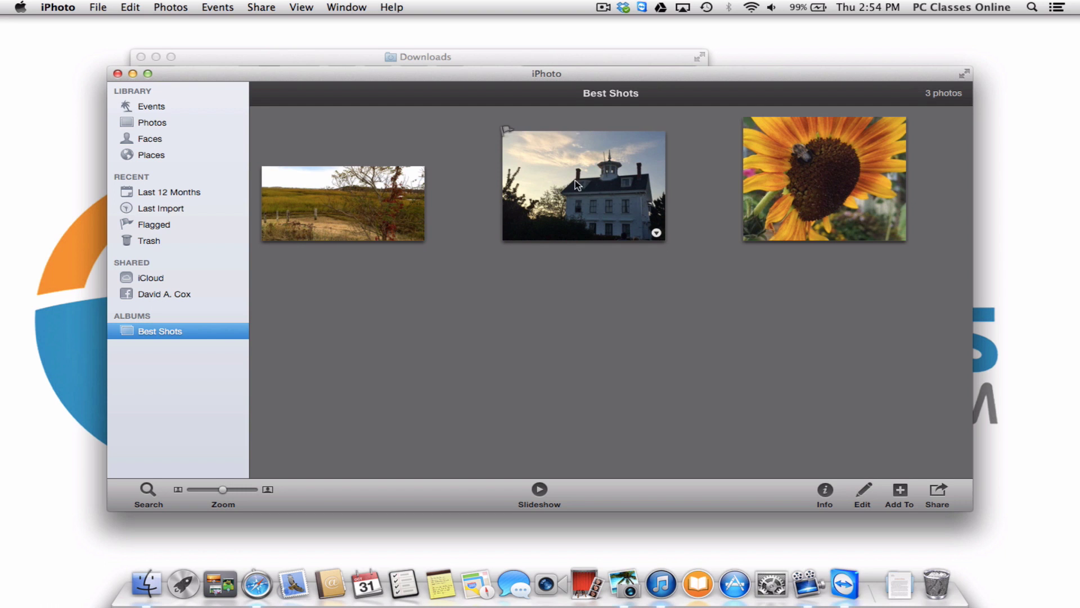
Remove the house photo from the Best Shots album.
{"action": "left_click", "coordinate": [598, 188]}
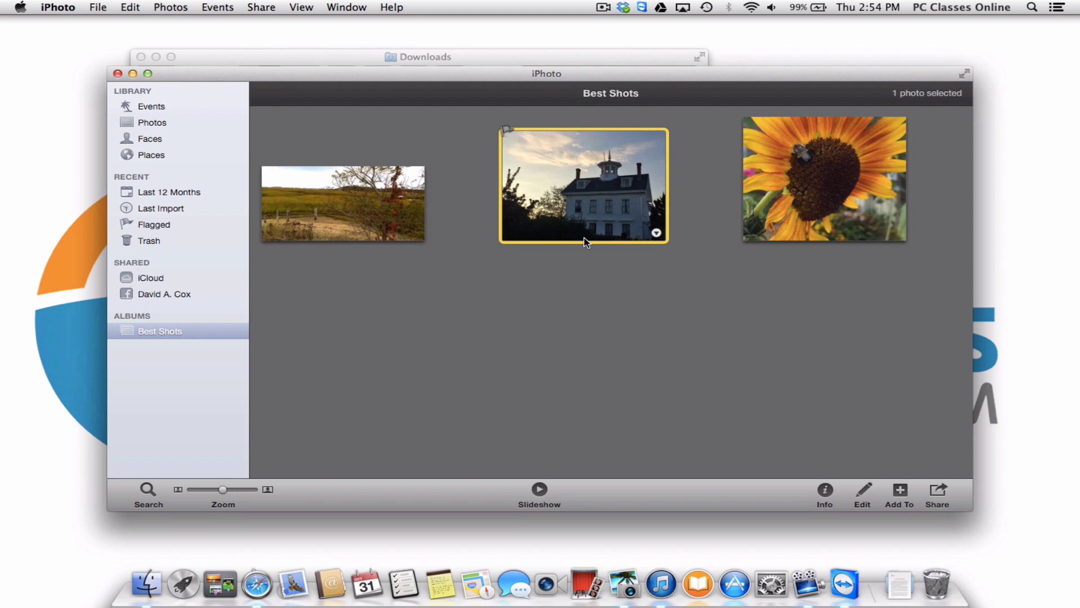
{"action": "key", "text": "Delete"}
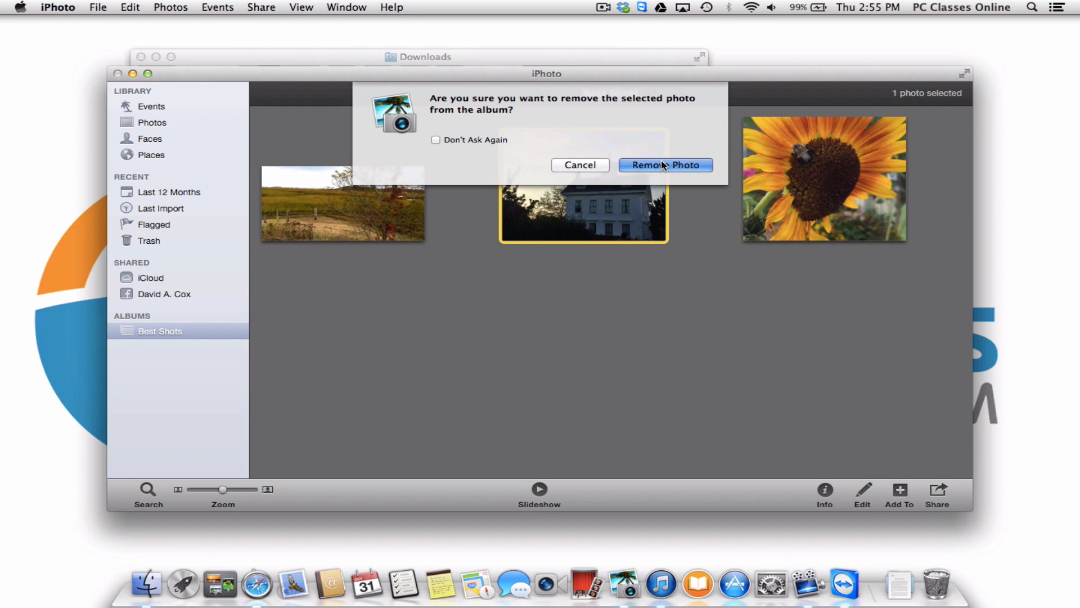
{"action": "left_click", "coordinate": [662, 165]}
Return to the full Photos library and browse it, selecting and deselecting the house photo.
{"action": "left_click", "coordinate": [180, 121]}
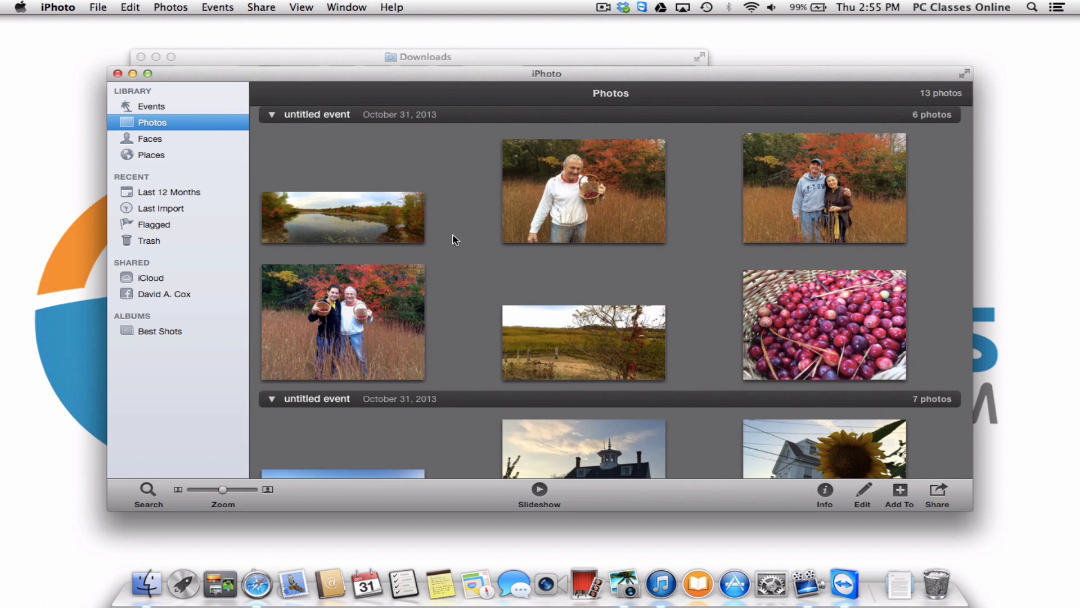
{"action": "scroll", "coordinate": [454, 239], "scroll_direction": "down", "scroll_amount": 10}
{"action": "left_click", "coordinate": [635, 184]}
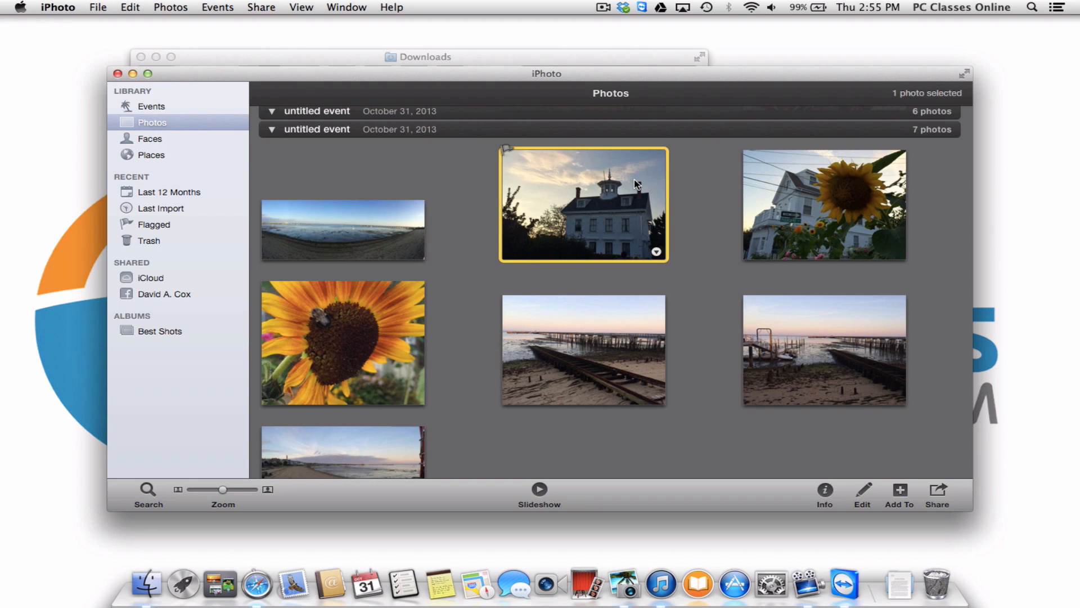
{"action": "left_click", "coordinate": [458, 202]}
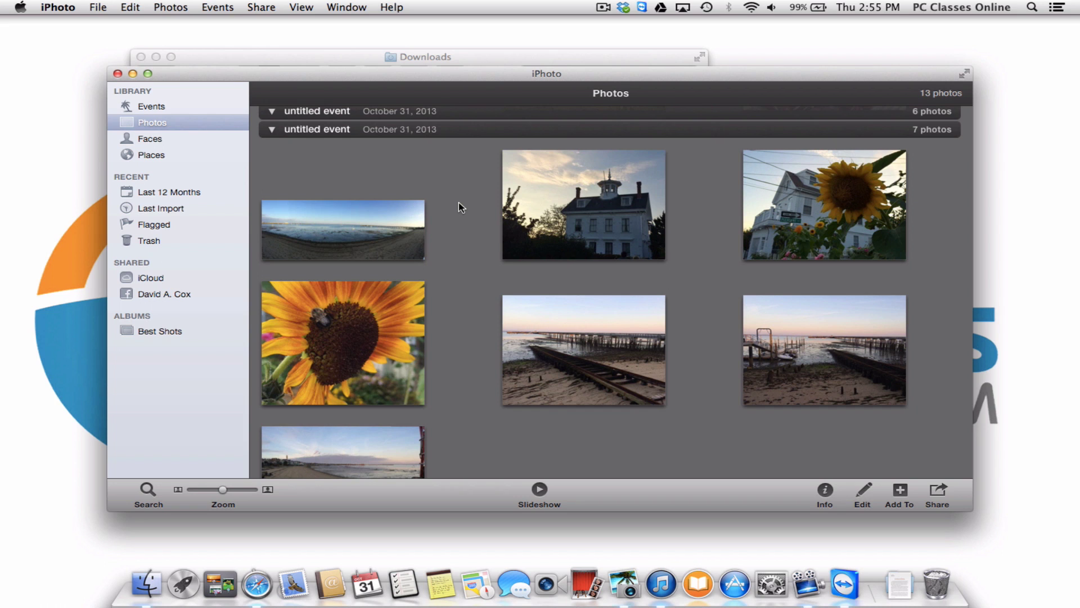
Create a new iPhoto folder named '2013' from the File menu.
{"action": "left_click", "coordinate": [100, 7]}
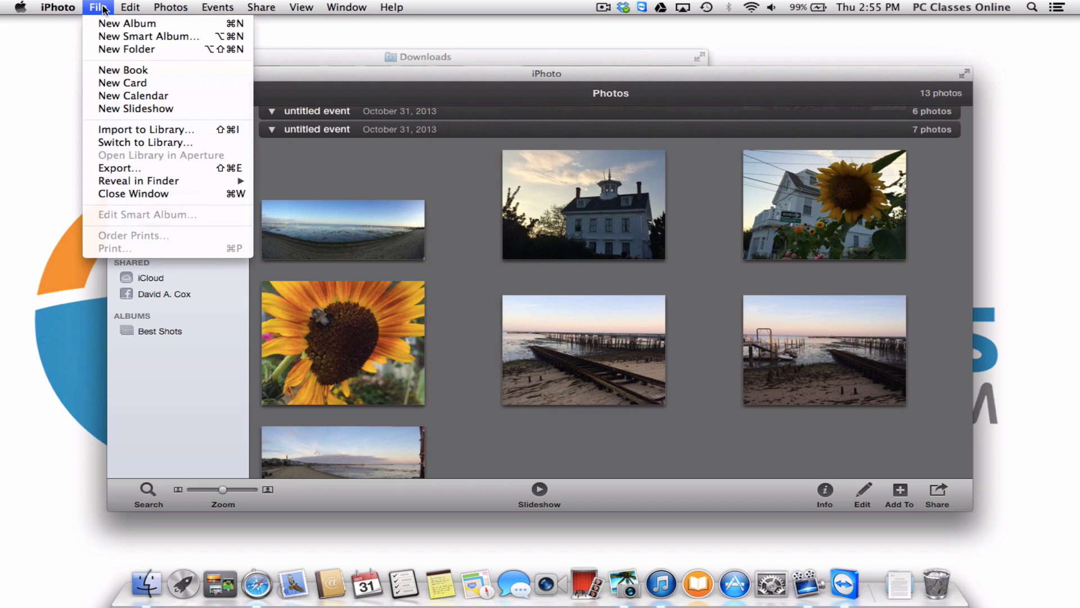
{"action": "left_click", "coordinate": [92, 53]}
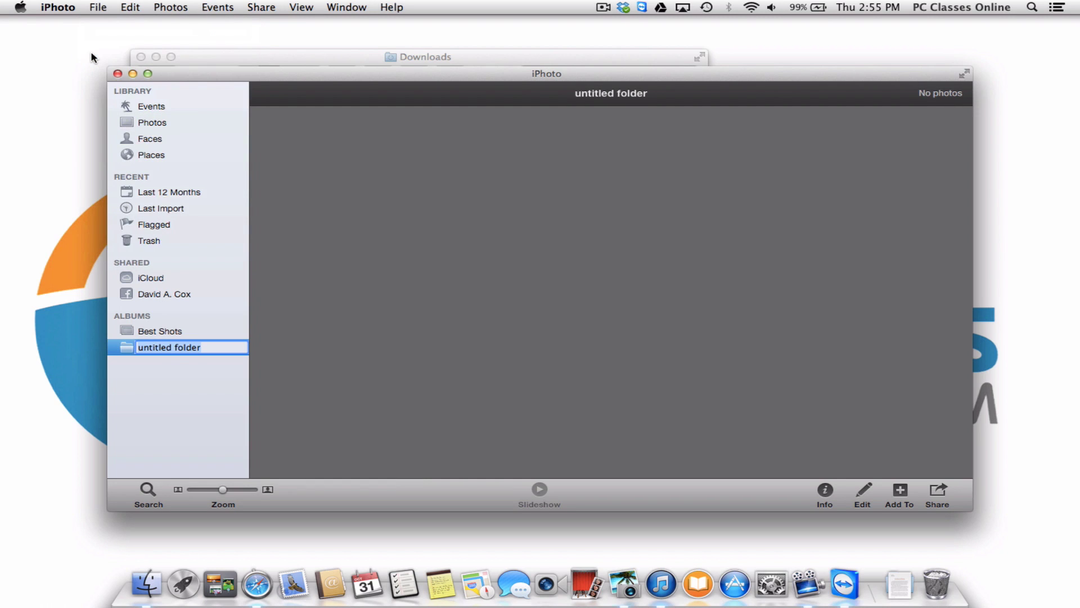
{"action": "type", "text": "2013"}
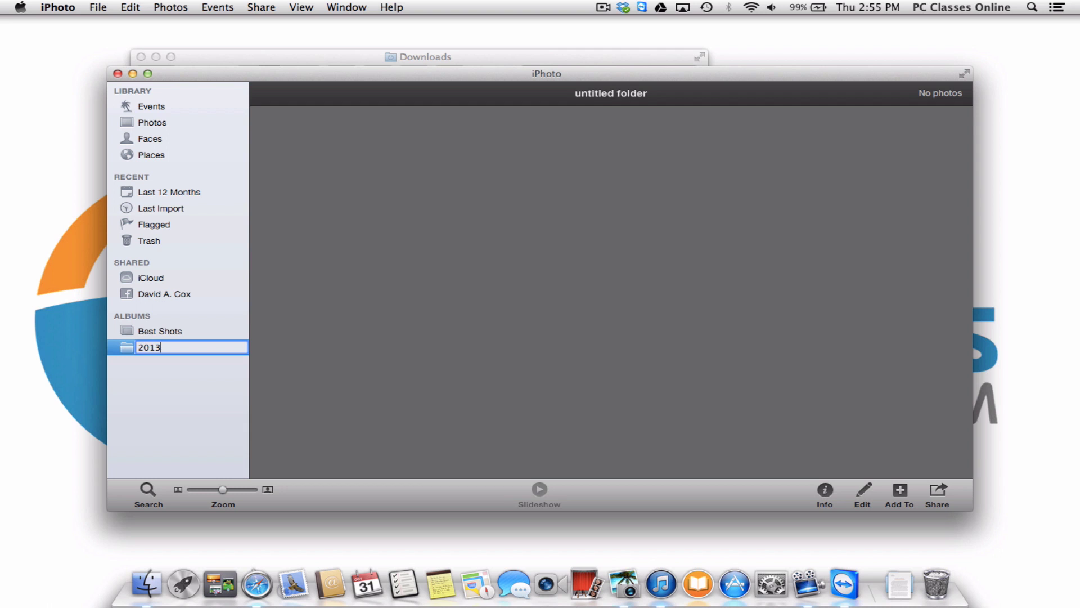
{"action": "key", "text": "Return"}
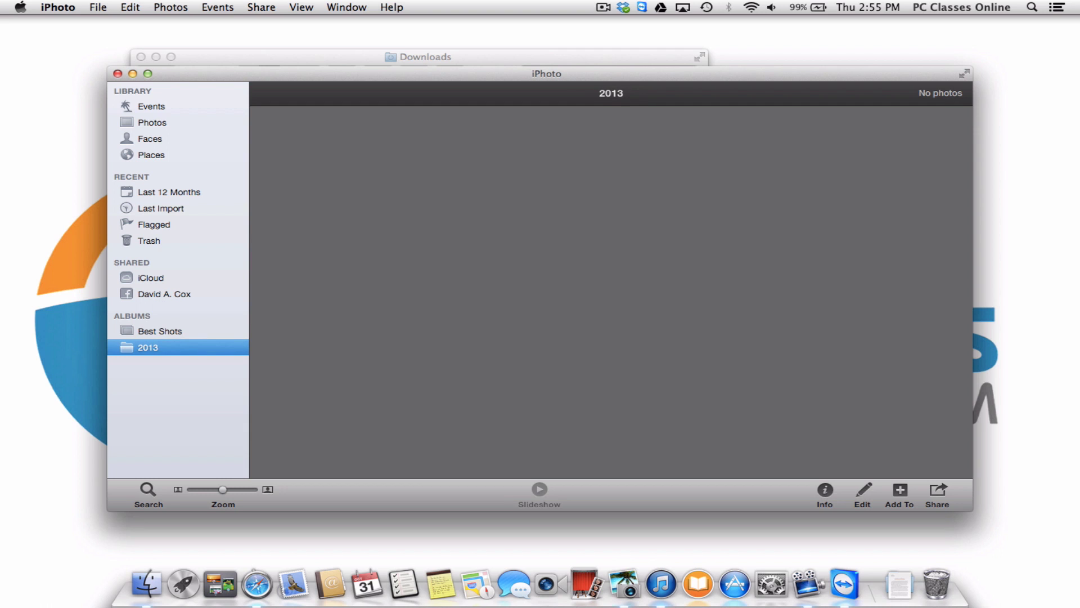
Move the Best Shots album into the 2013 folder and close the iPhoto window.
{"action": "left_click", "coordinate": [164, 333]}
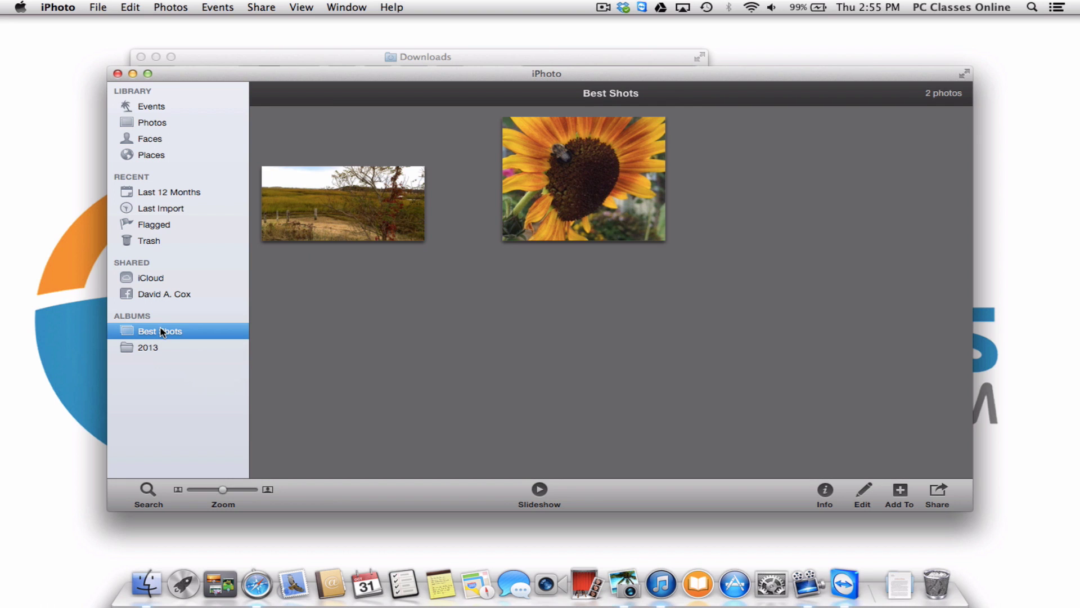
{"action": "left_click_drag", "start_coordinate": [183, 330], "coordinate": [175, 347]}
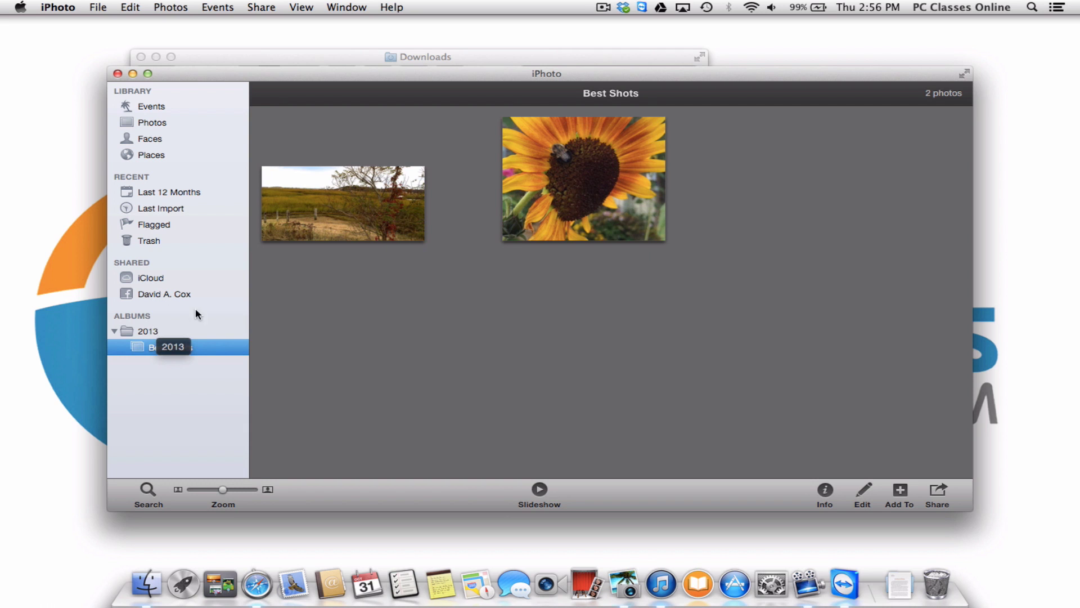
{"action": "left_click", "coordinate": [434, 267]}
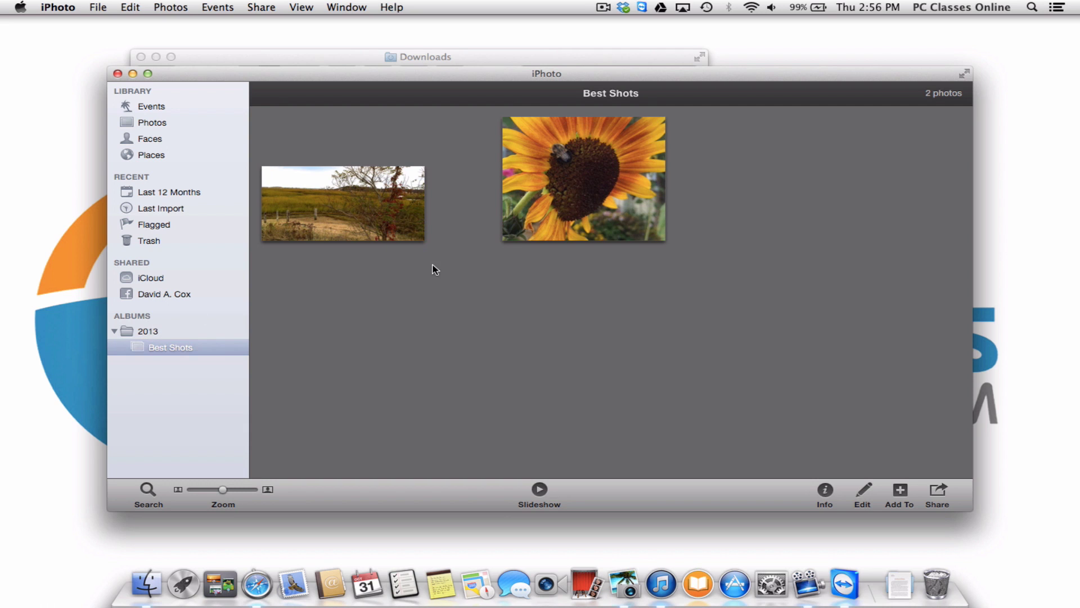
{"action": "left_click", "coordinate": [117, 74]}
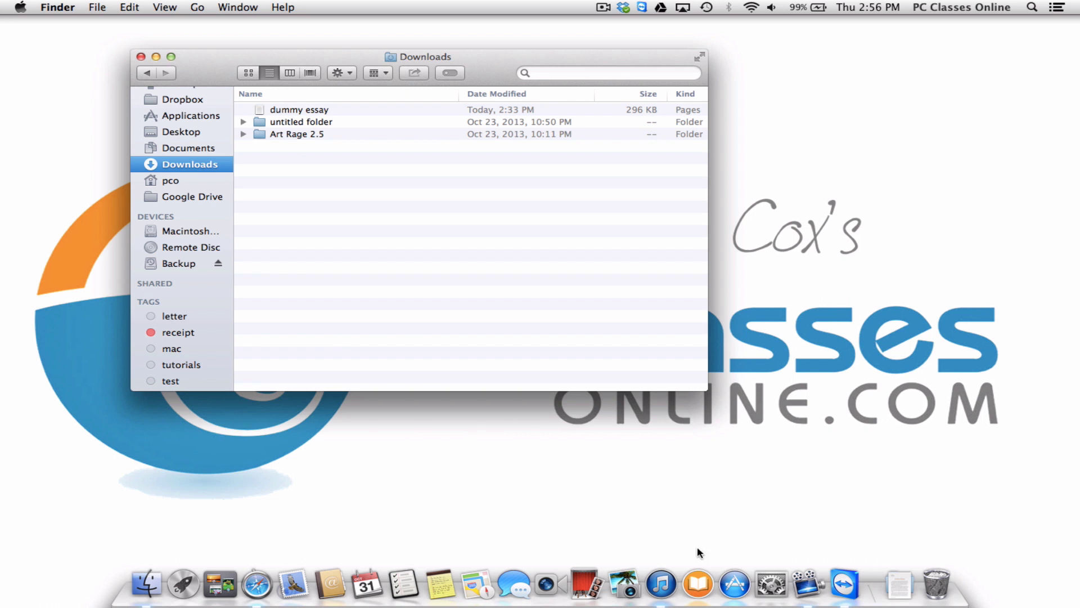
Launch iTunes from the Dock to show its 95-song Music library.
{"action": "left_click", "coordinate": [657, 582]}
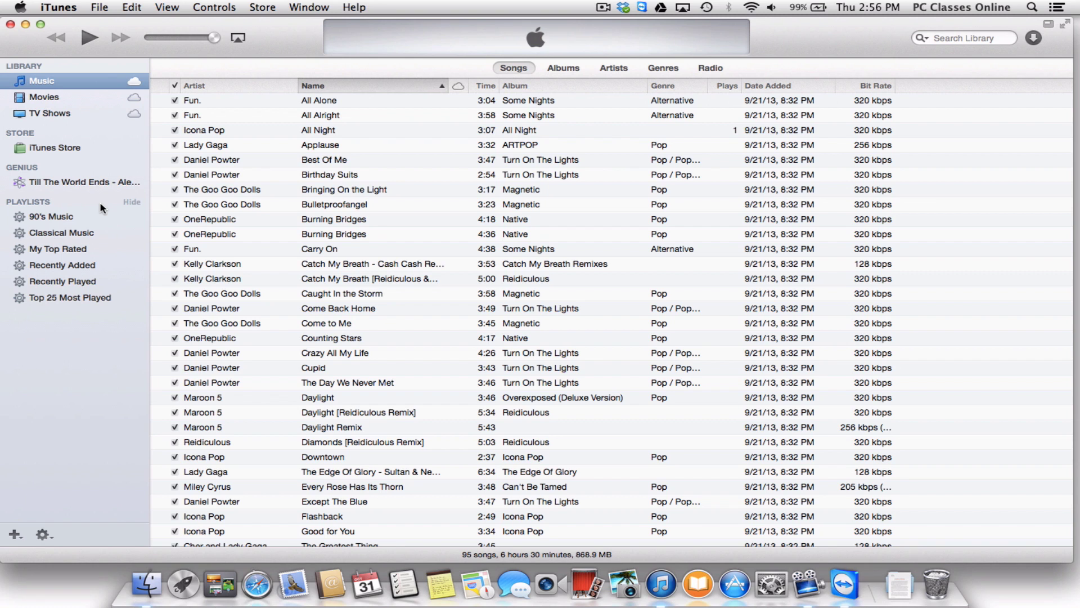
{"action": "left_click", "coordinate": [168, 9]}
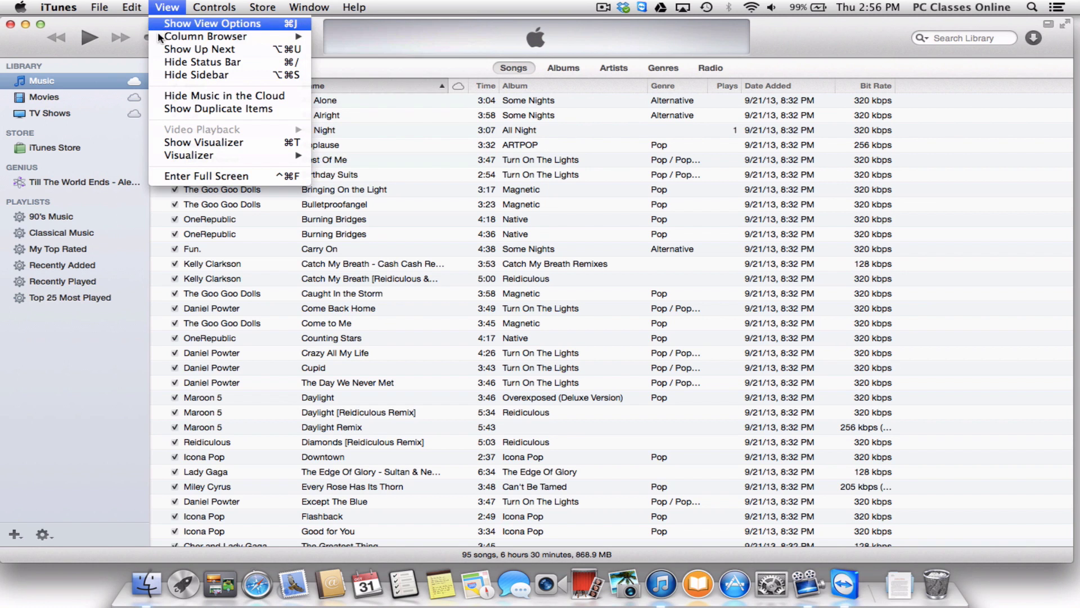
{"action": "left_click", "coordinate": [161, 74]}
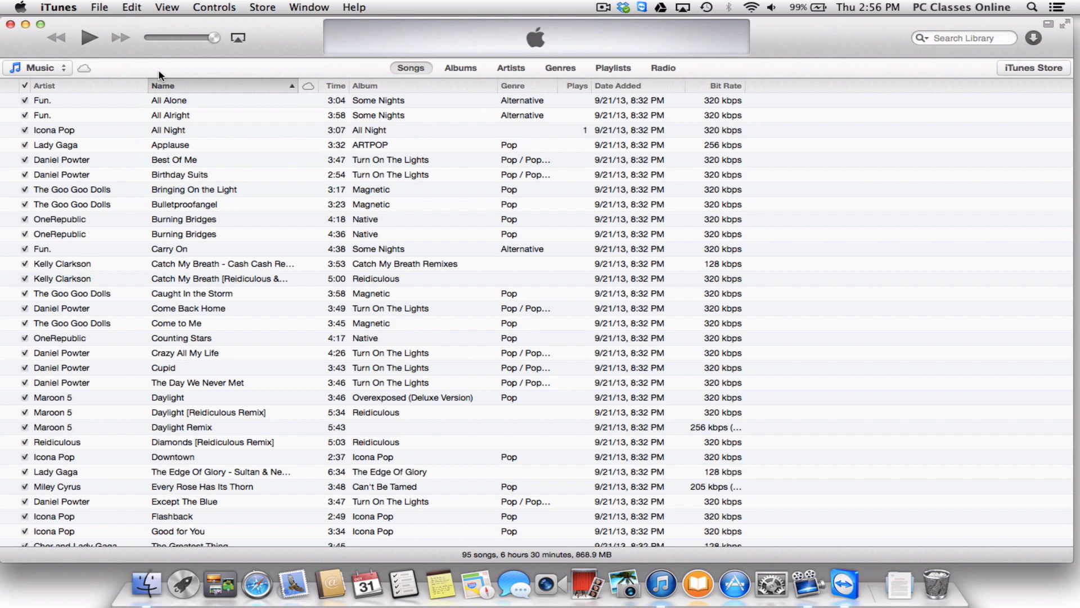
{"action": "left_click", "coordinate": [167, 7]}
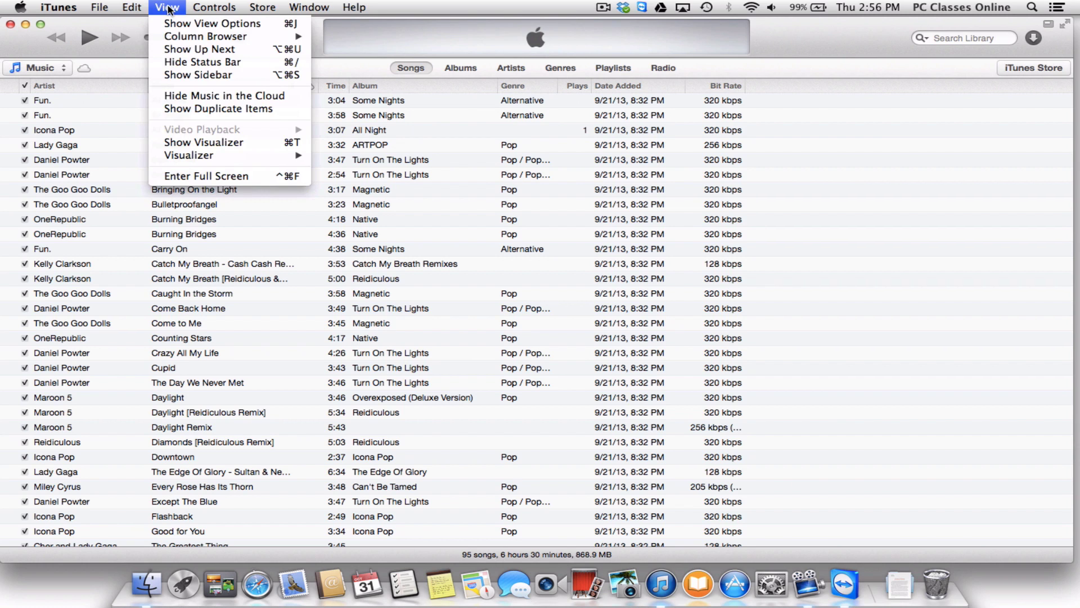
{"action": "left_click", "coordinate": [171, 76]}
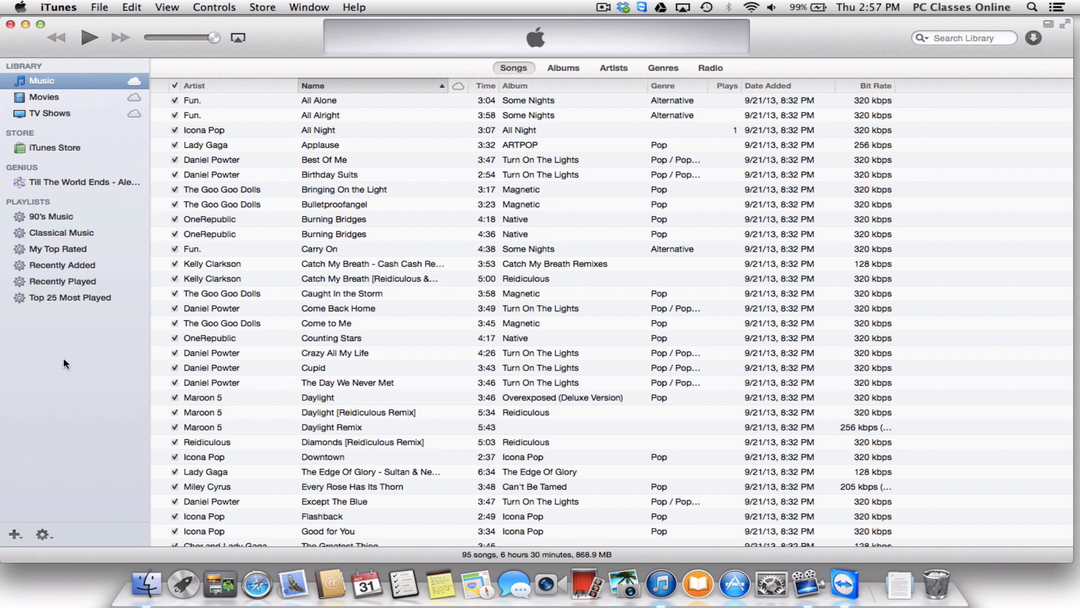
Add a new empty playlist called 'Gym Music', then go back to the full Music library.
{"action": "left_click", "coordinate": [14, 534]}
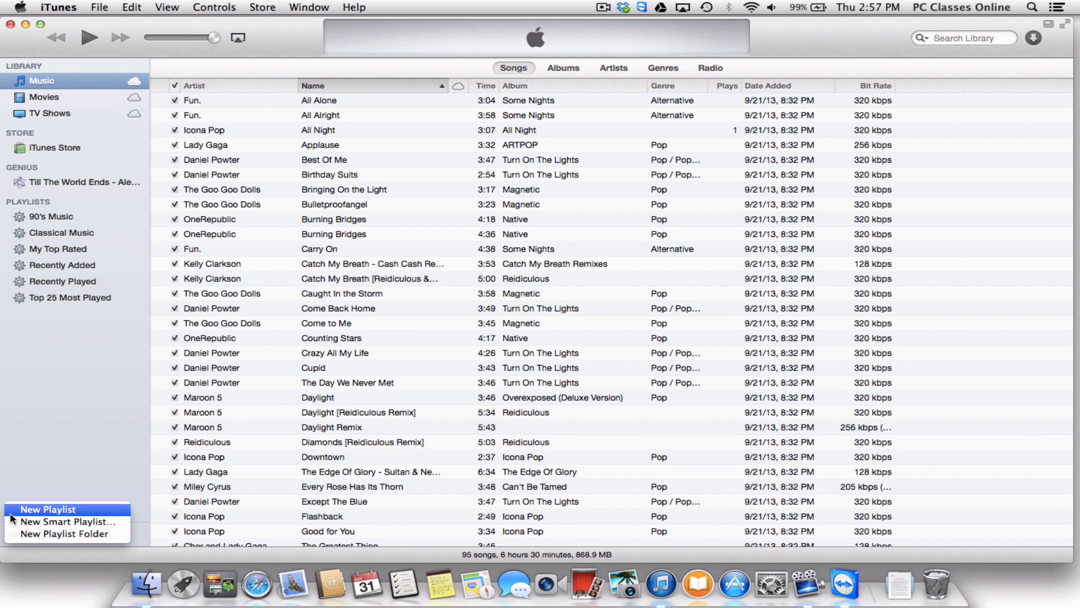
{"action": "left_click", "coordinate": [11, 512]}
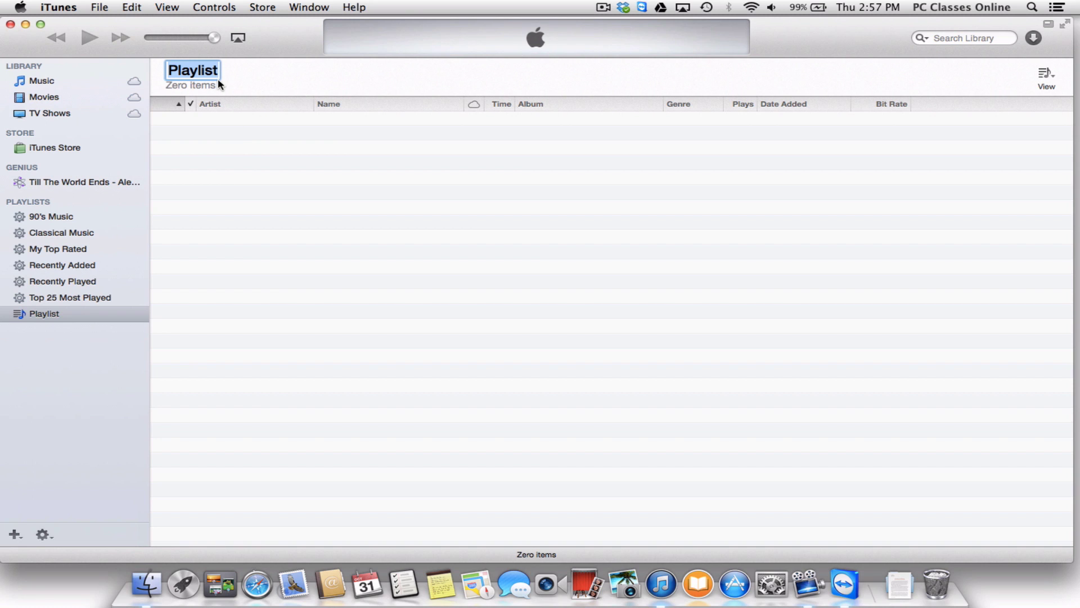
{"action": "type", "text": "G"}
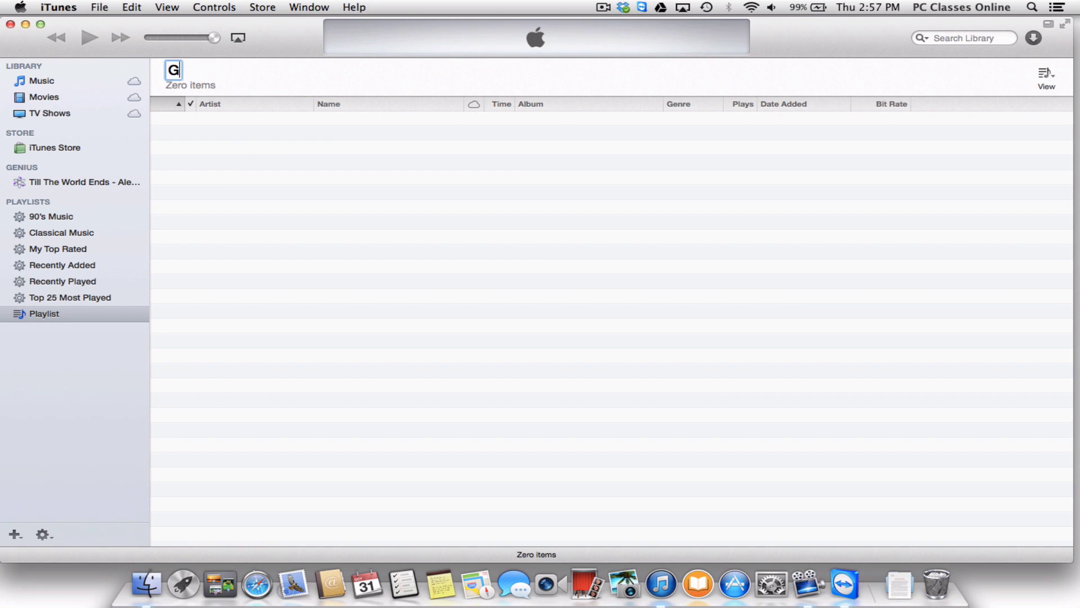
{"action": "type", "text": "ym Mu"}
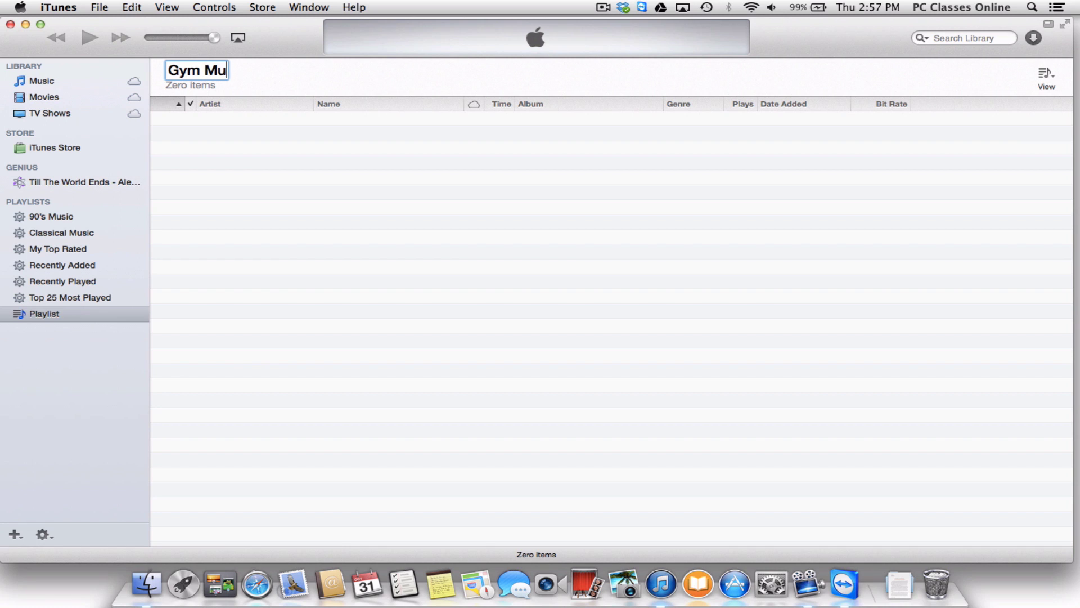
{"action": "type", "text": "sic"}
{"action": "key", "text": "Return"}
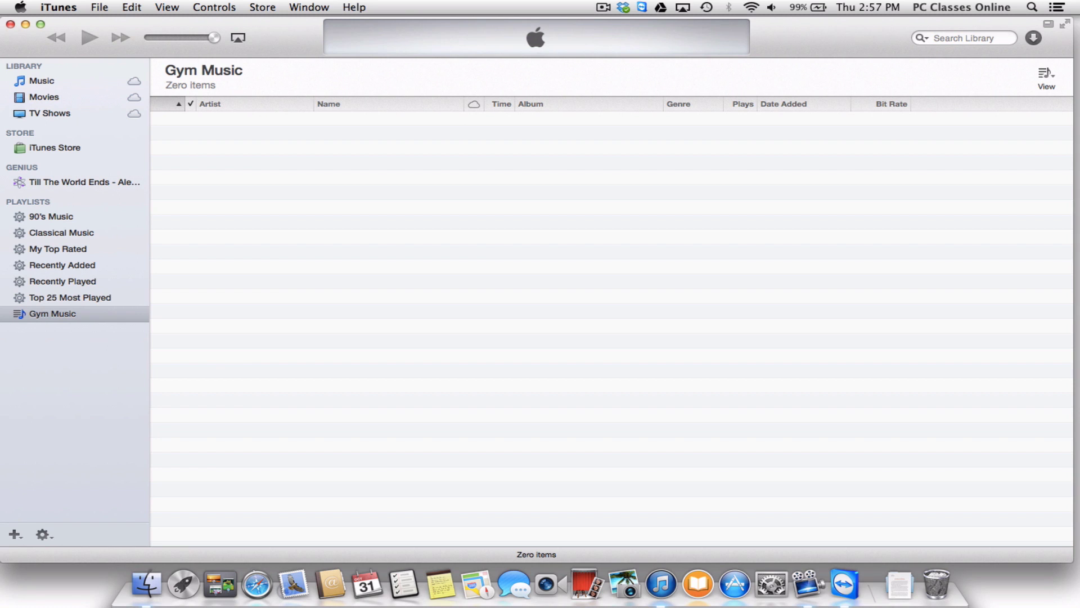
{"action": "left_click", "coordinate": [49, 84]}
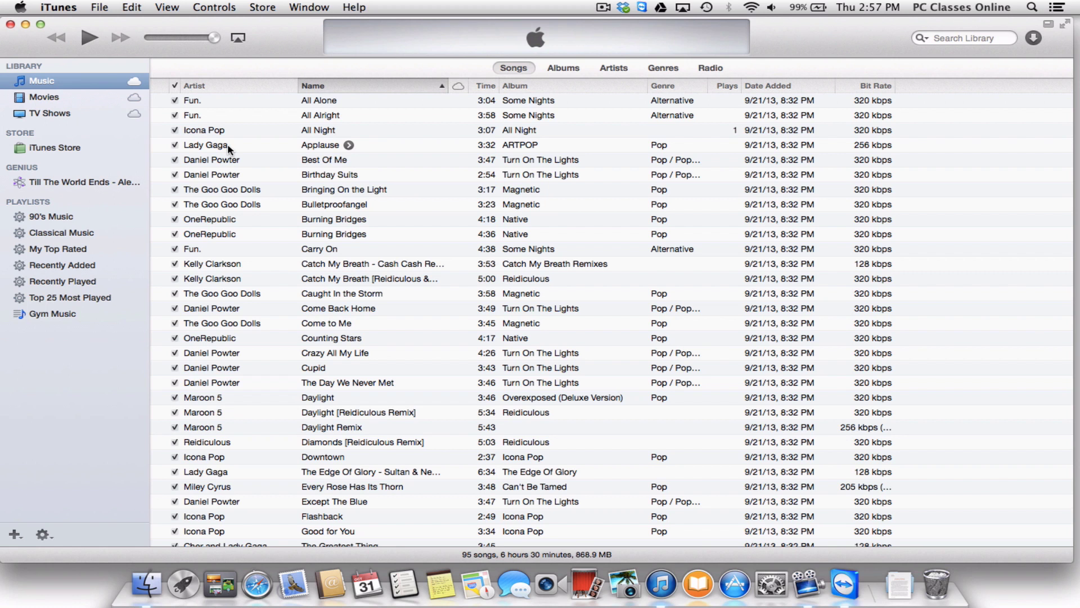
Drag Applause, Catch My Breath, Counting Stars and Daylight into Gym Music, then view that playlist.
{"action": "left_click_drag", "start_coordinate": [228, 144], "coordinate": [75, 316]}
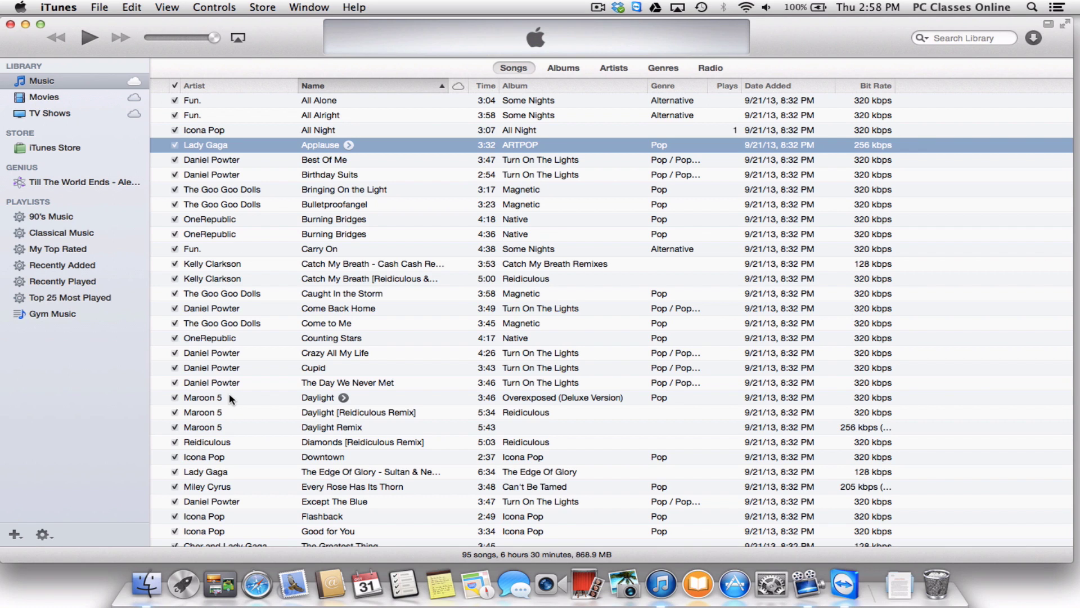
{"action": "left_click_drag", "start_coordinate": [231, 280], "coordinate": [104, 311]}
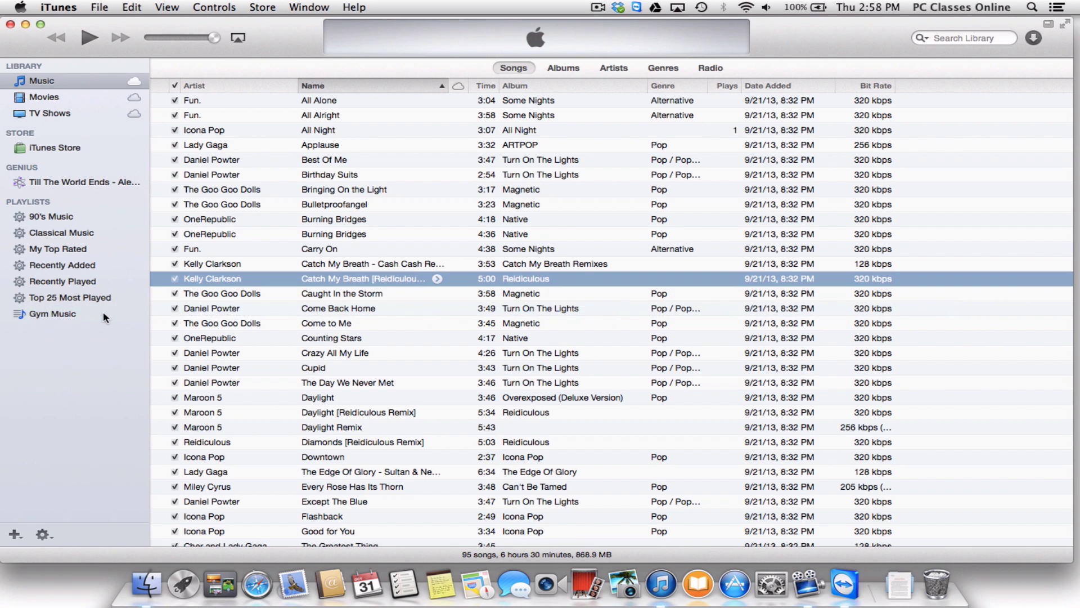
{"action": "left_click_drag", "start_coordinate": [220, 343], "coordinate": [107, 313]}
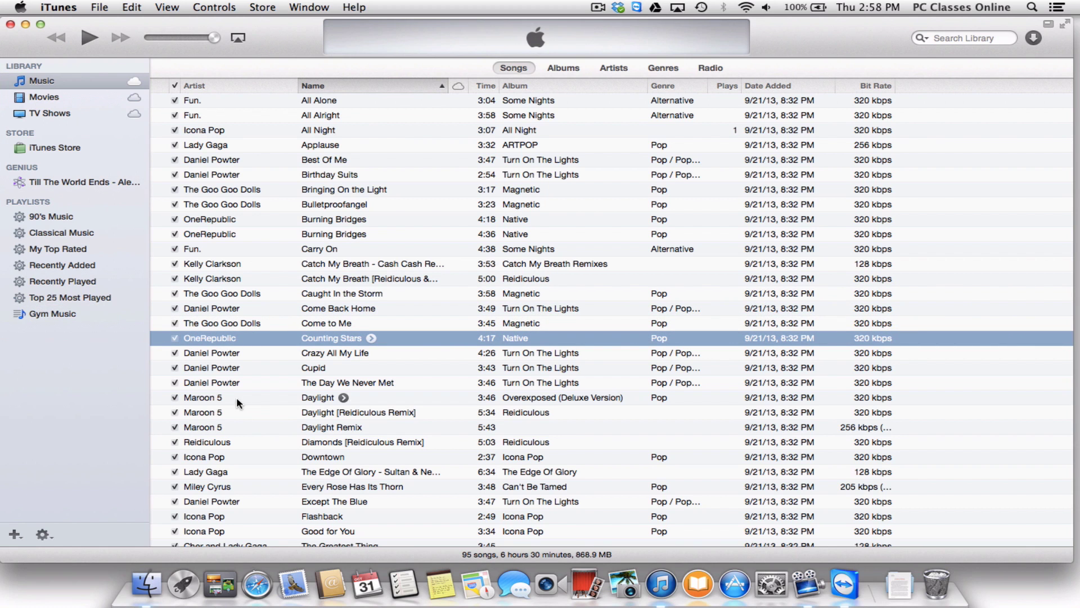
{"action": "left_click_drag", "start_coordinate": [237, 397], "coordinate": [90, 318]}
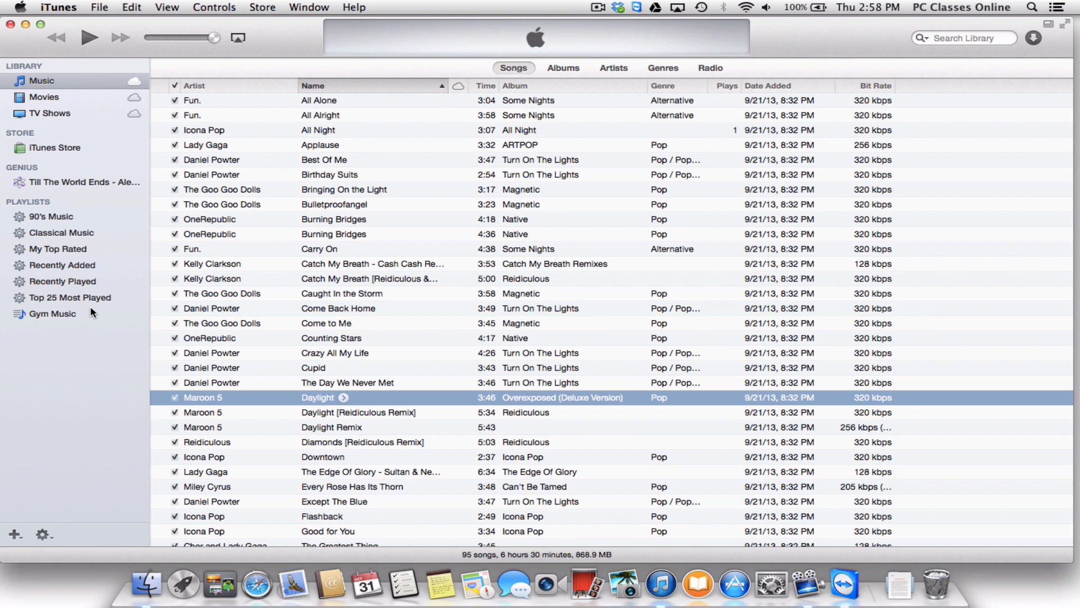
{"action": "left_click", "coordinate": [92, 312]}
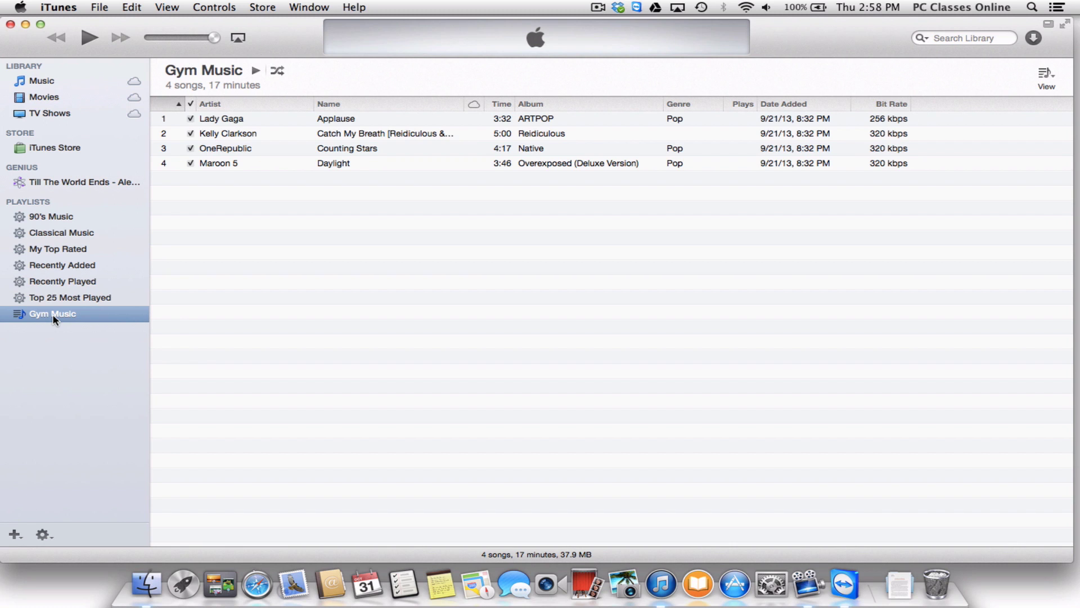
Check Gym Music's actions menu without choosing anything, then close the iTunes and Finder Downloads windows.
{"action": "right_click", "coordinate": [55, 320]}
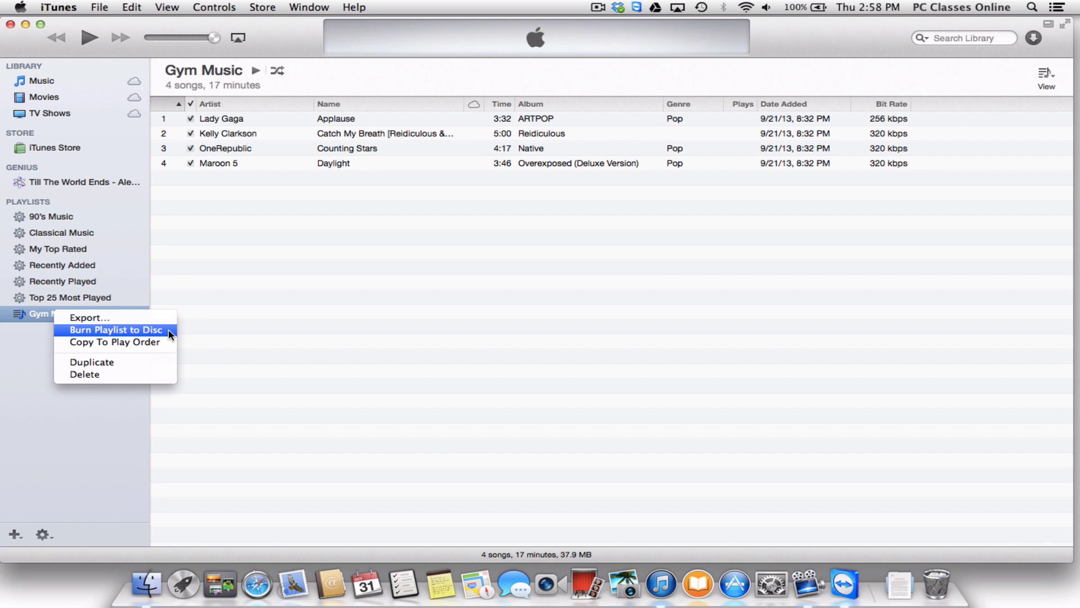
{"action": "left_click", "coordinate": [263, 289]}
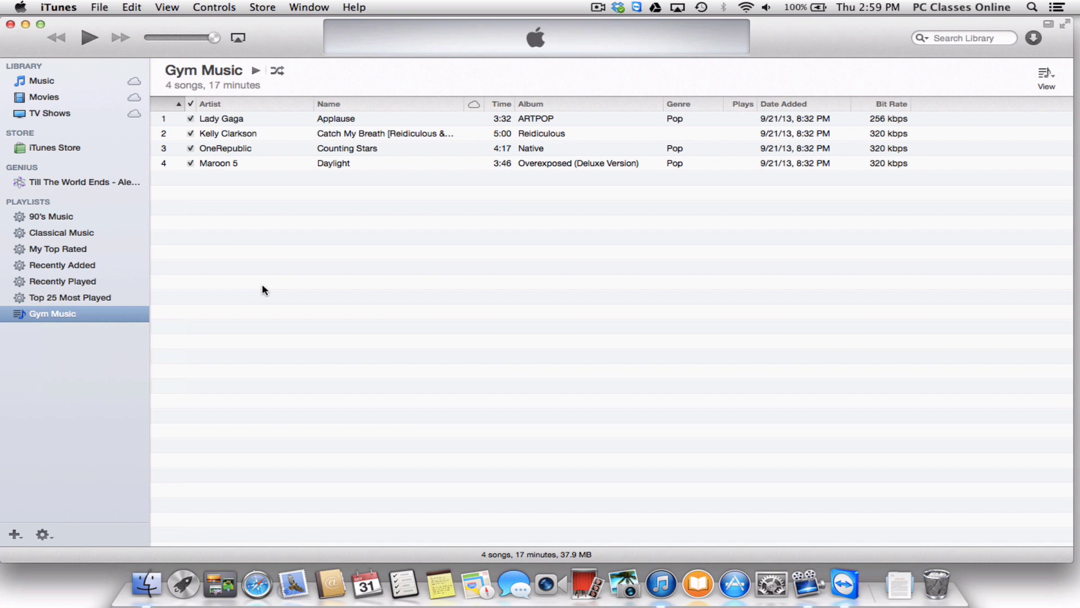
{"action": "left_click", "coordinate": [10, 25]}
{"action": "left_click", "coordinate": [142, 57]}
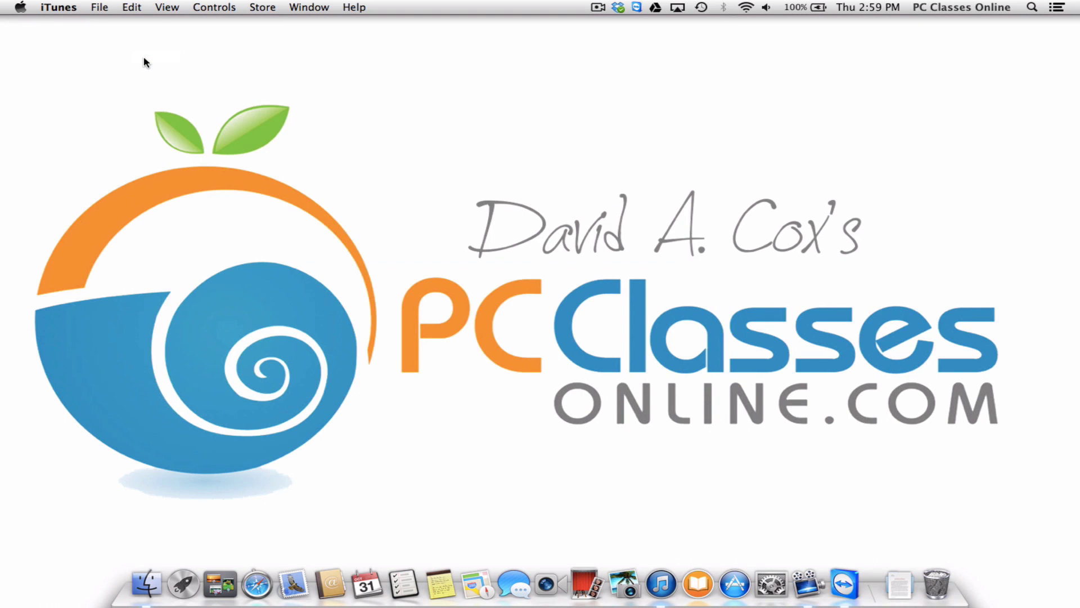
Open Contacts, then launch Mail to show its 32-message Inbox.
{"action": "left_click", "coordinate": [332, 576]}
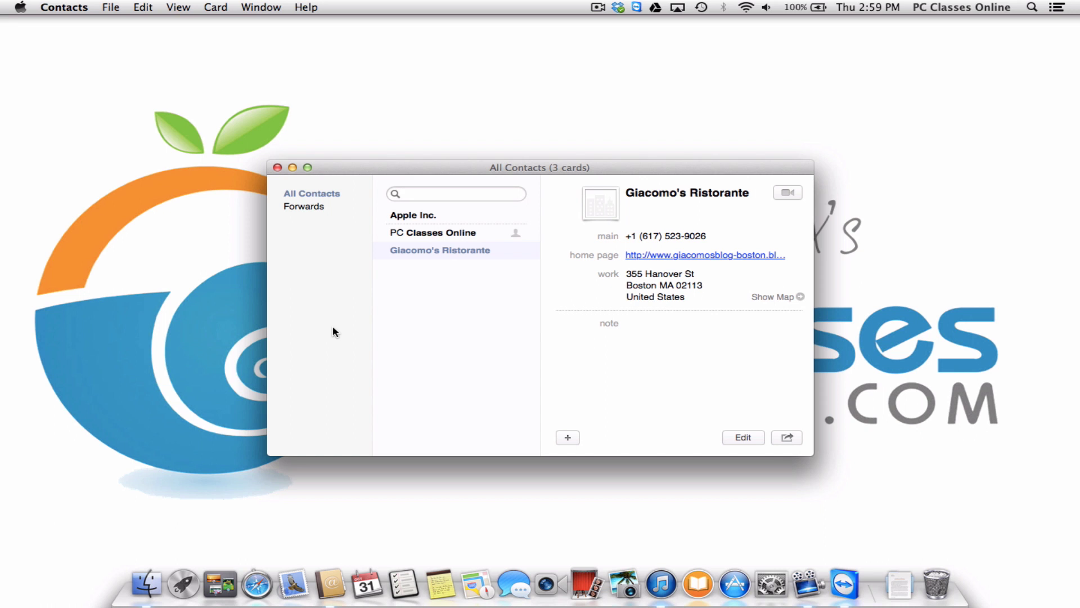
{"action": "left_click", "coordinate": [293, 582]}
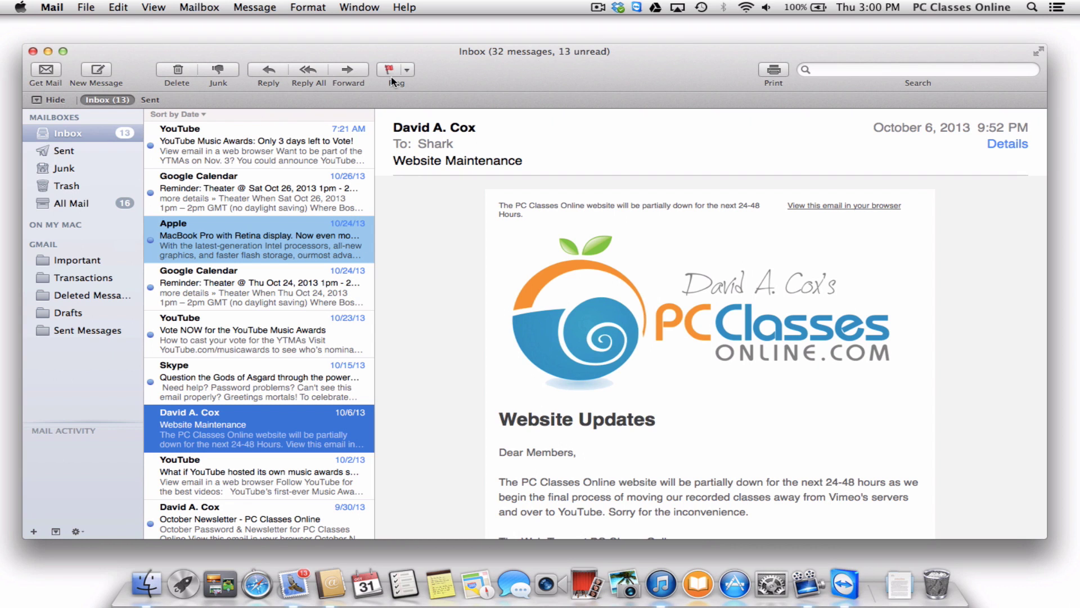
Add the Gmail address from Window > Previous Recipients to Contacts, then close that list.
{"action": "left_click", "coordinate": [372, 8]}
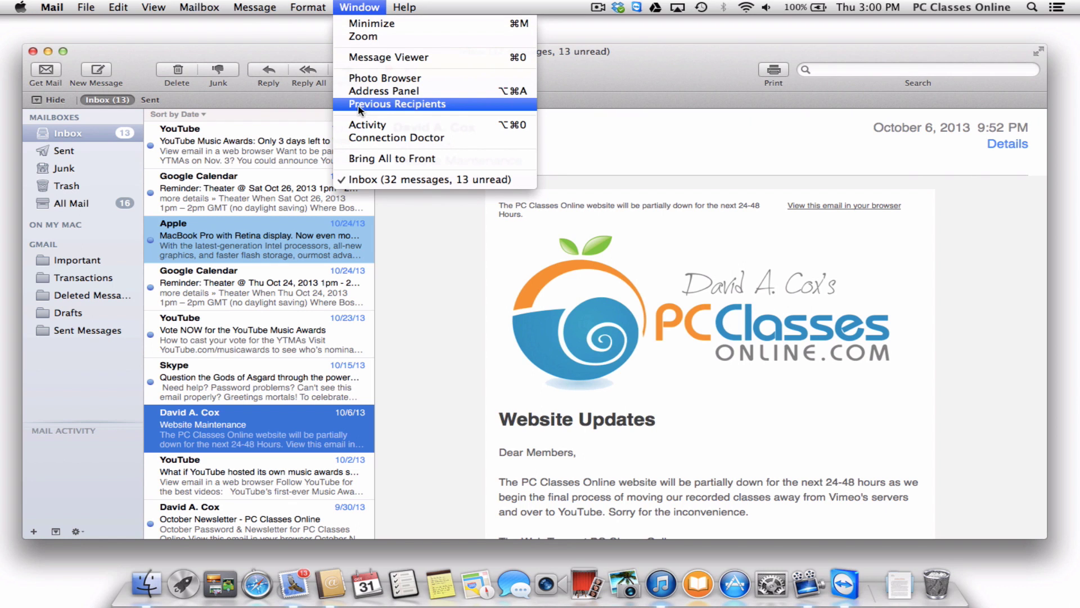
{"action": "left_click", "coordinate": [453, 109]}
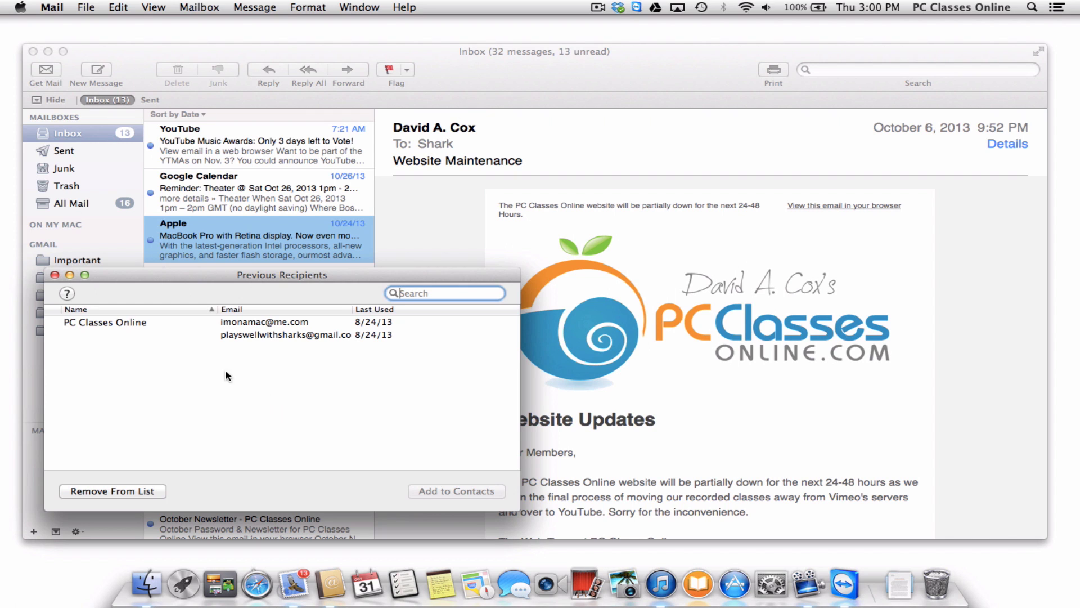
{"action": "left_click", "coordinate": [135, 336]}
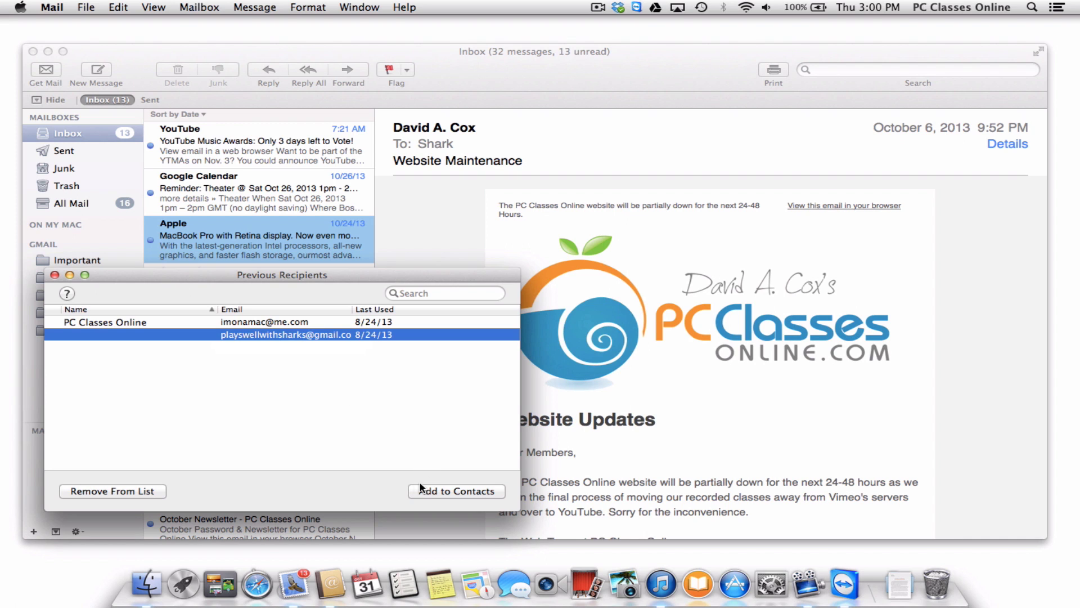
{"action": "left_click", "coordinate": [479, 494]}
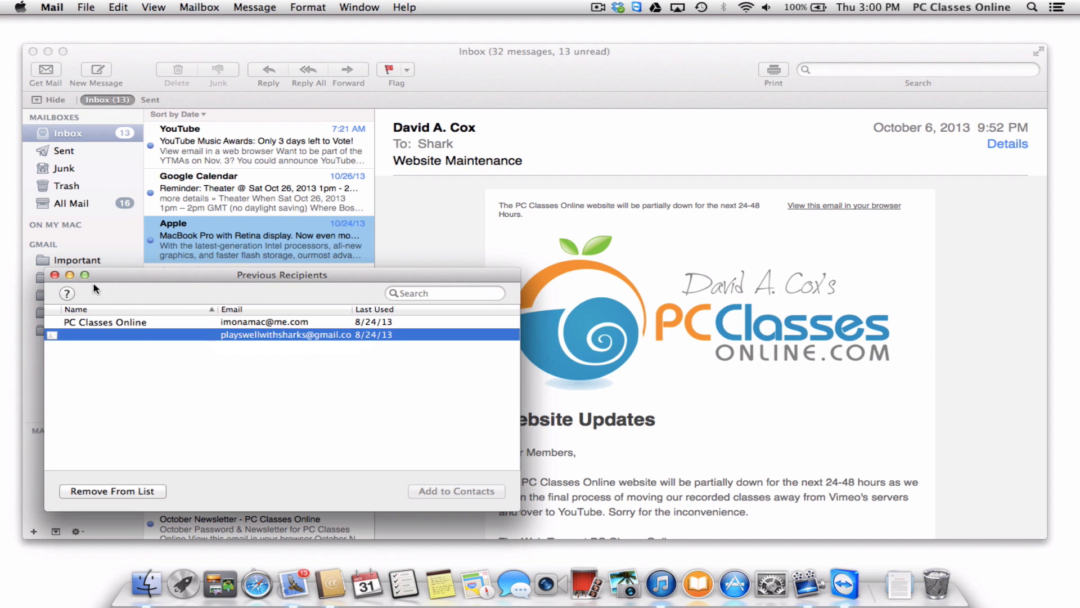
{"action": "left_click", "coordinate": [56, 275]}
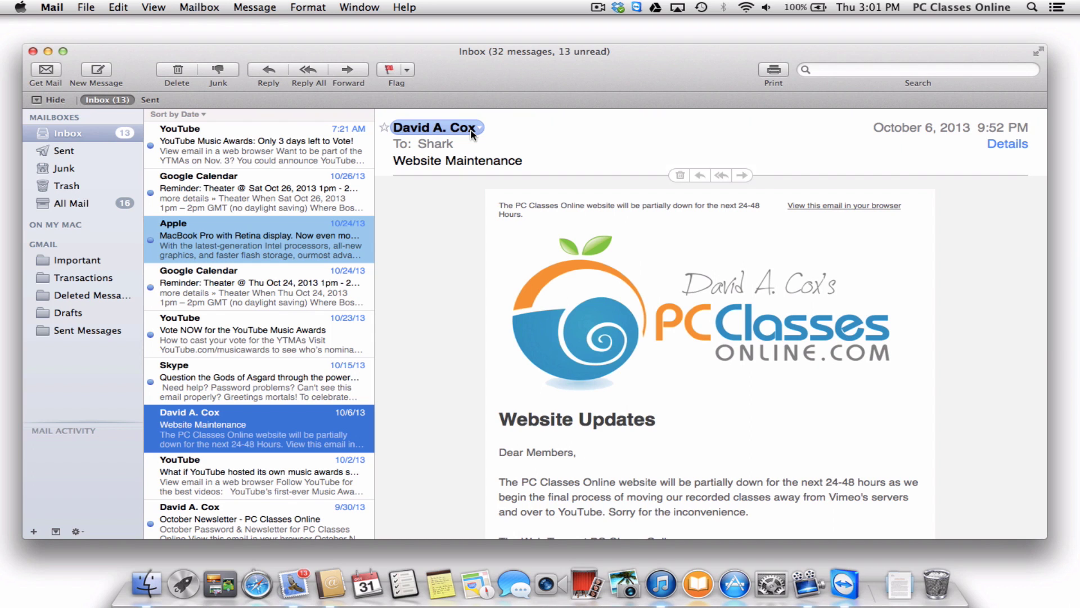
Save the Website Maintenance message's sender as a new contact card.
{"action": "mouse_move", "coordinate": [473, 133]}
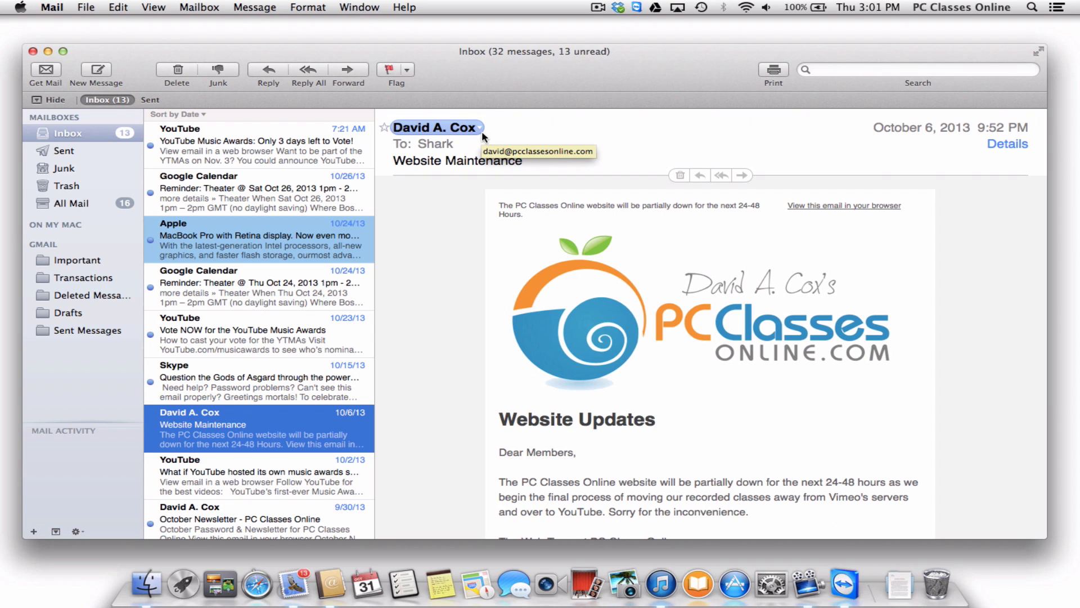
{"action": "left_click", "coordinate": [480, 129]}
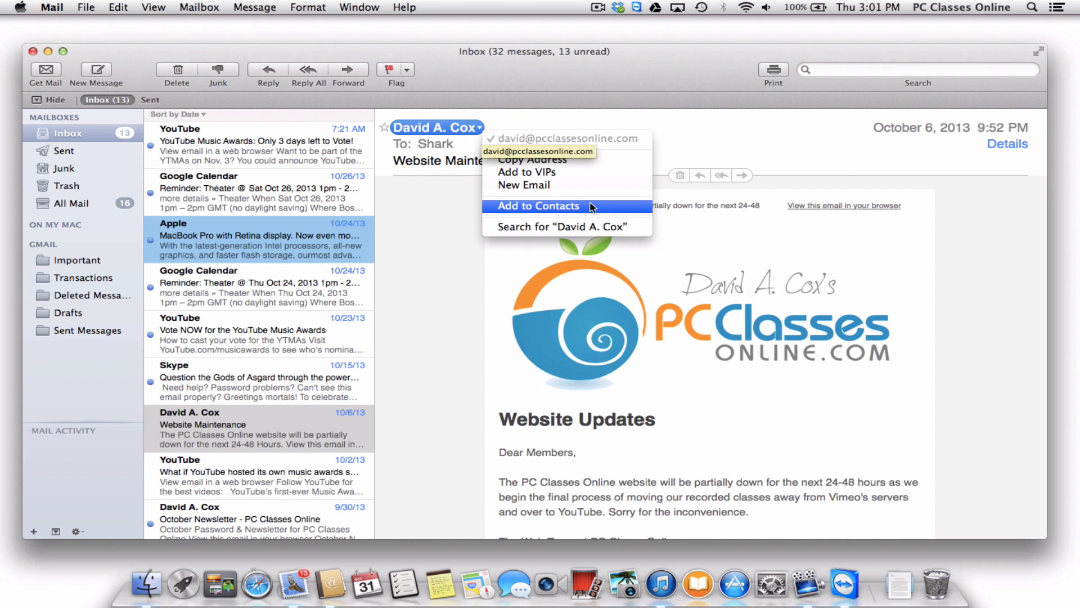
{"action": "left_click", "coordinate": [590, 204]}
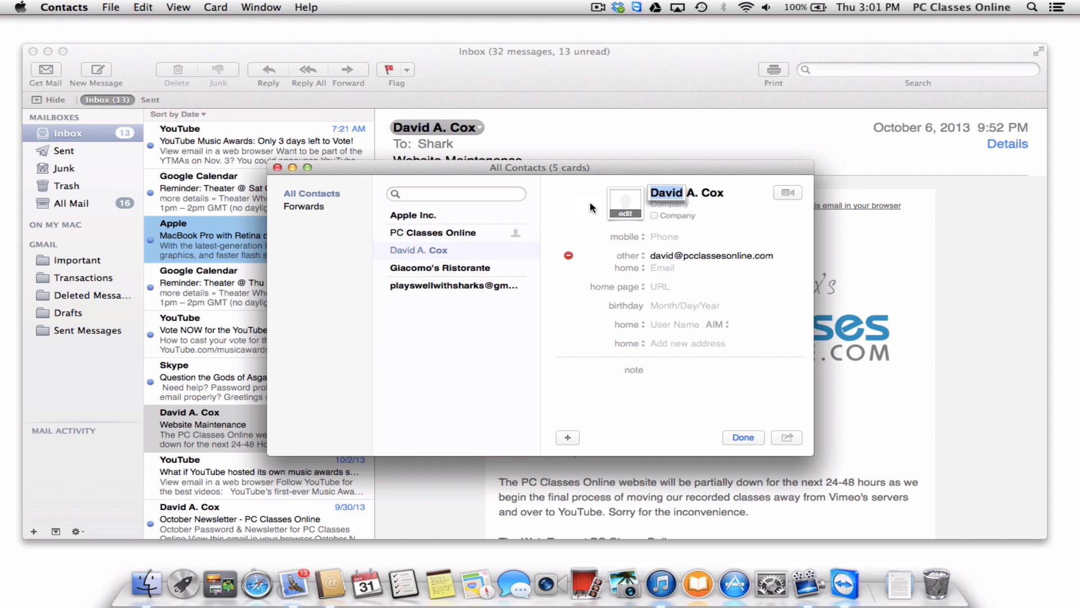
{"action": "left_click", "coordinate": [741, 440]}
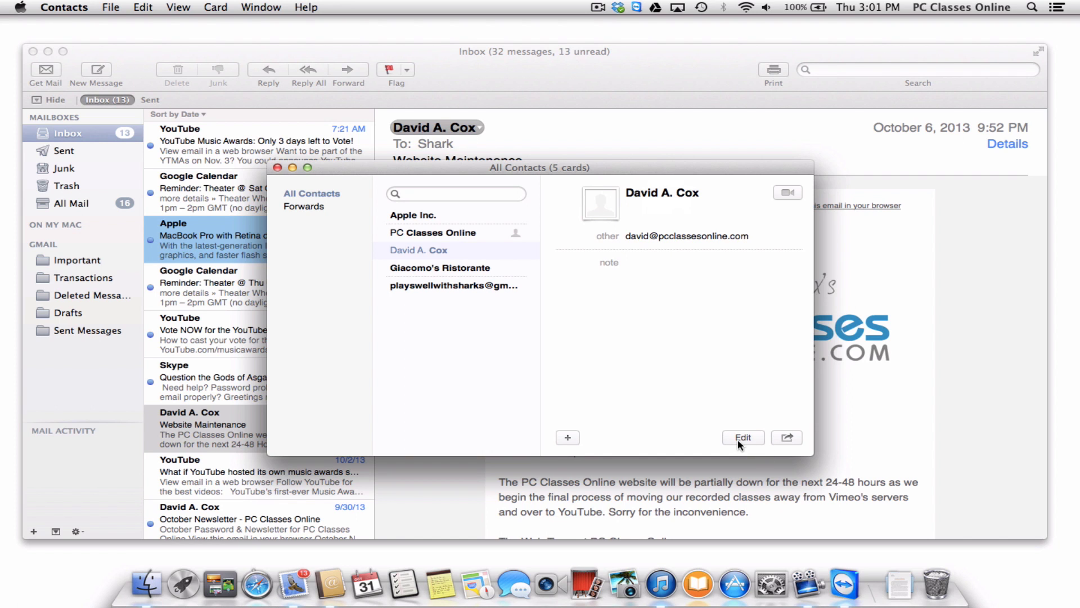
Close the address book window, then reopen Contacts from the Dock to see the new card.
{"action": "left_click", "coordinate": [277, 168]}
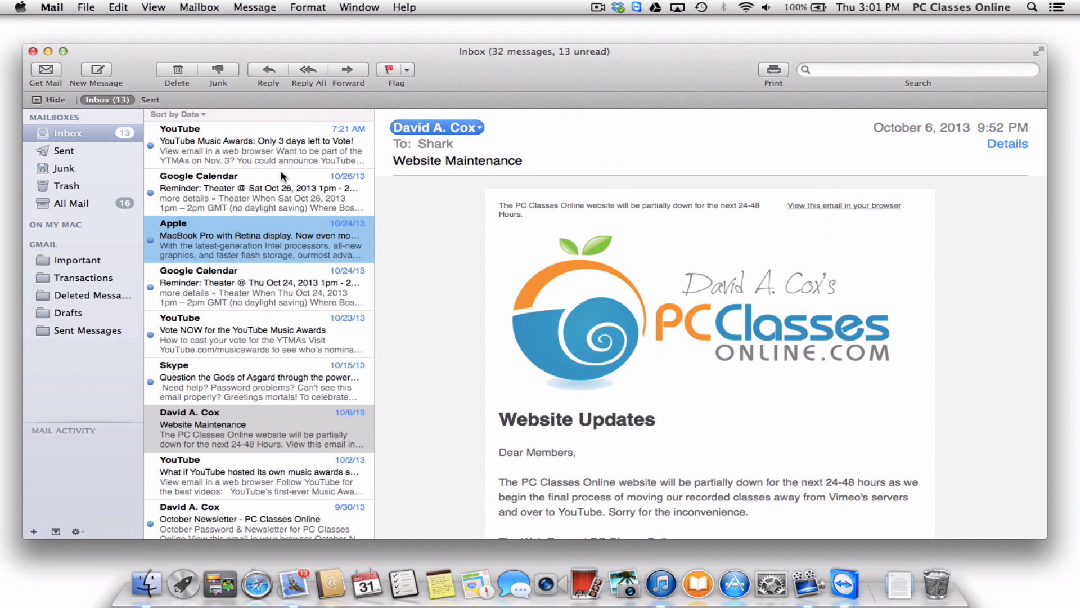
{"action": "left_click", "coordinate": [398, 231]}
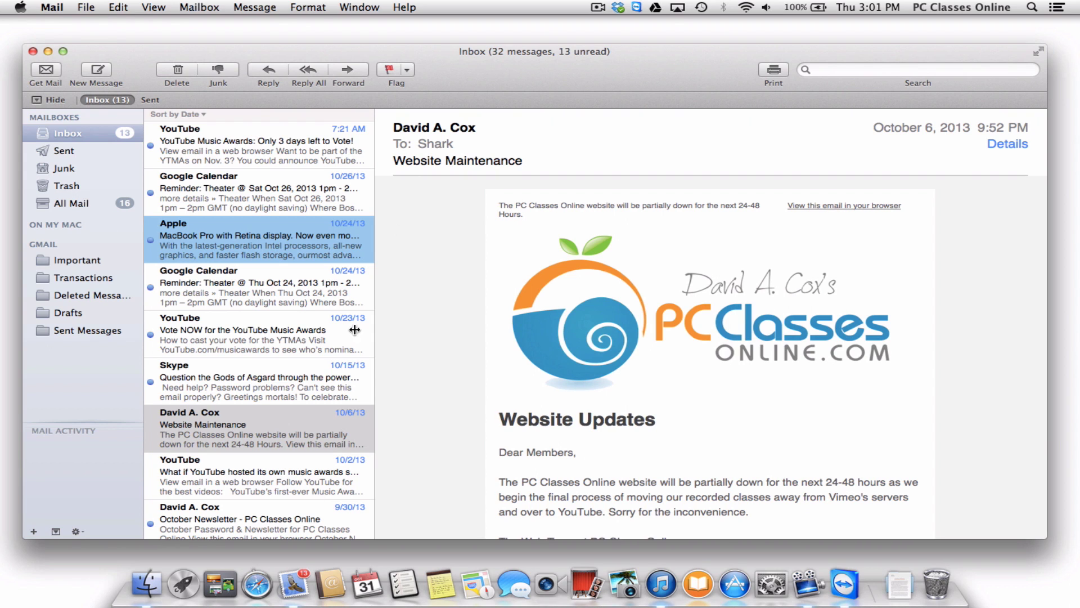
{"action": "left_click", "coordinate": [331, 585]}
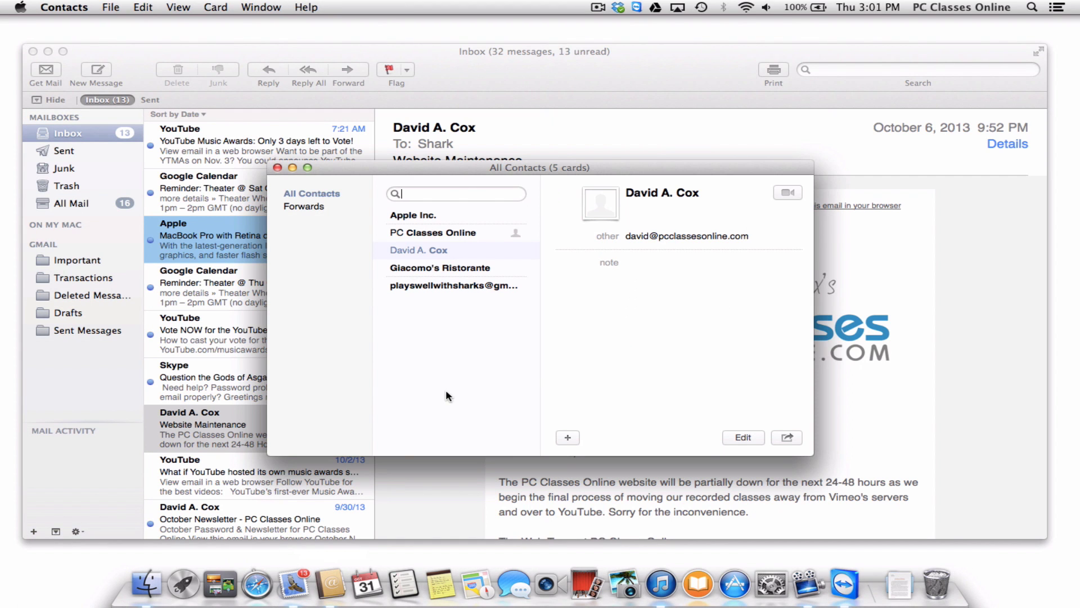
Create a new contact card with a first name, last initial and home e-mail address.
{"action": "left_click", "coordinate": [569, 438]}
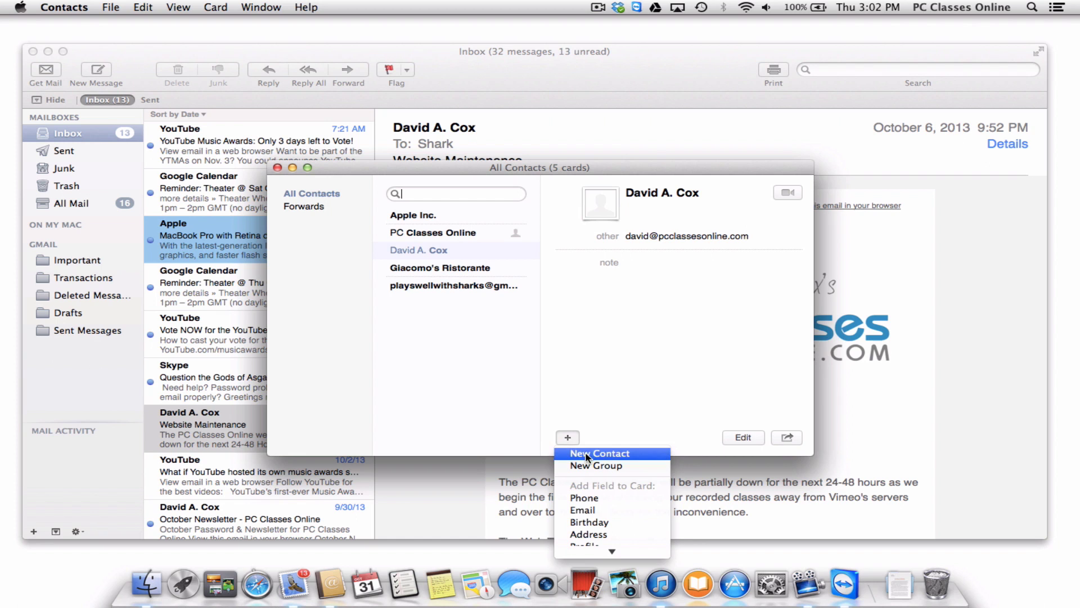
{"action": "left_click", "coordinate": [588, 452]}
{"action": "type", "text": "Barney"}
{"action": "key", "text": "Tab"}
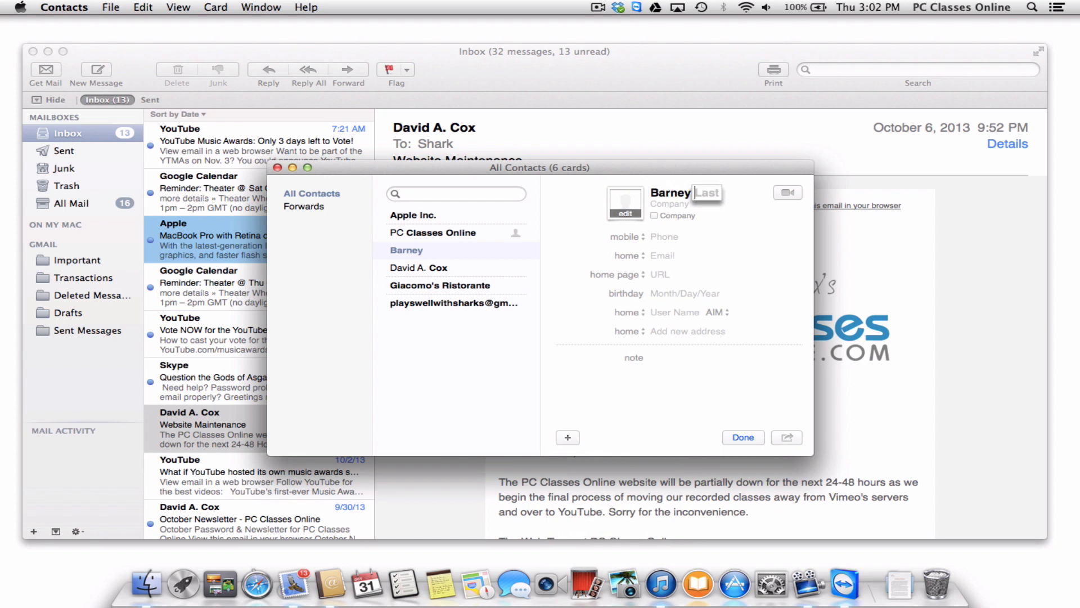
{"action": "type", "text": "R"}
{"action": "left_click", "coordinate": [663, 255]}
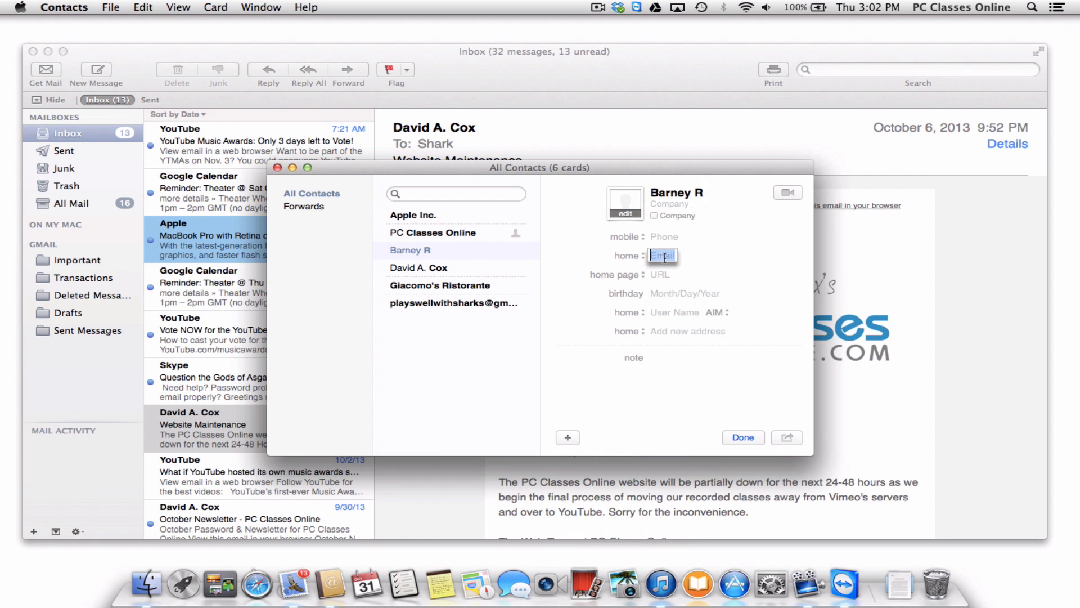
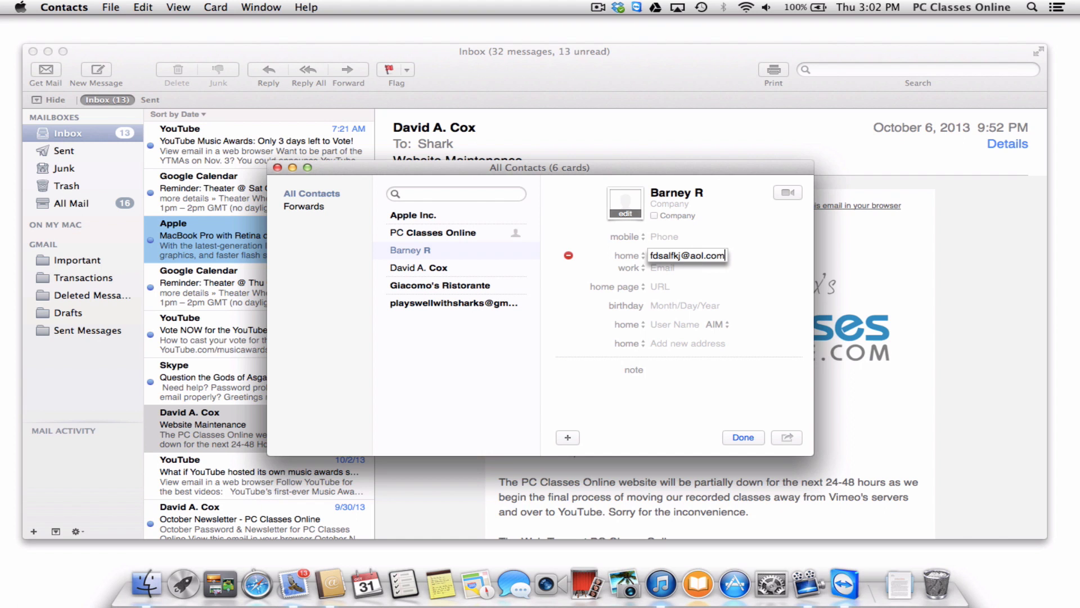
{"action": "left_click", "coordinate": [747, 436]}
Add a second card with its own first name, last initial and home e-mail, then close Mail.
{"action": "left_click", "coordinate": [567, 439]}
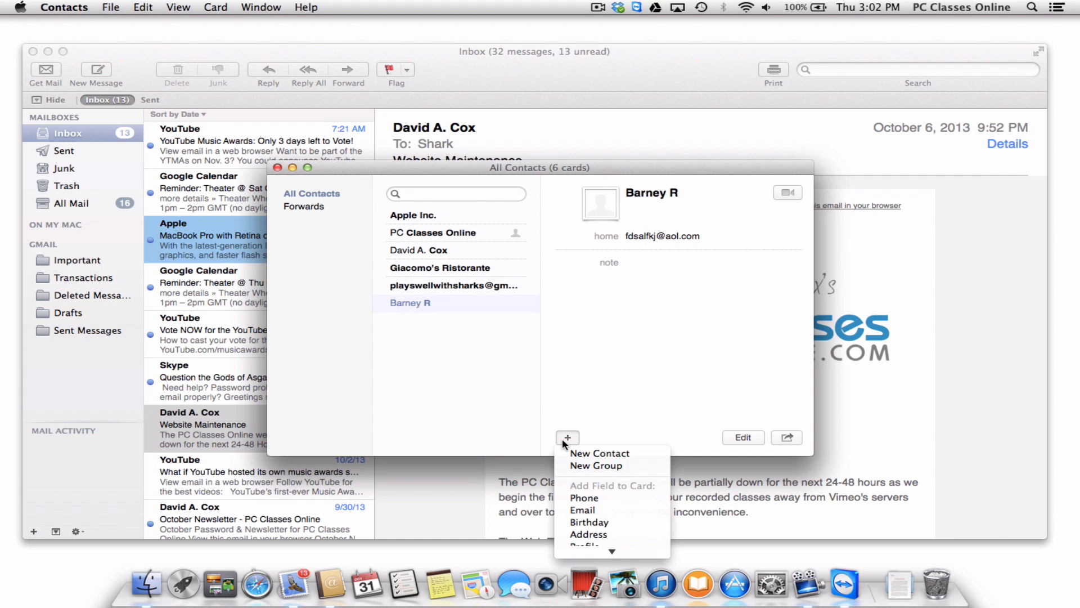
{"action": "left_click", "coordinate": [600, 453]}
{"action": "type", "text": "Jim"}
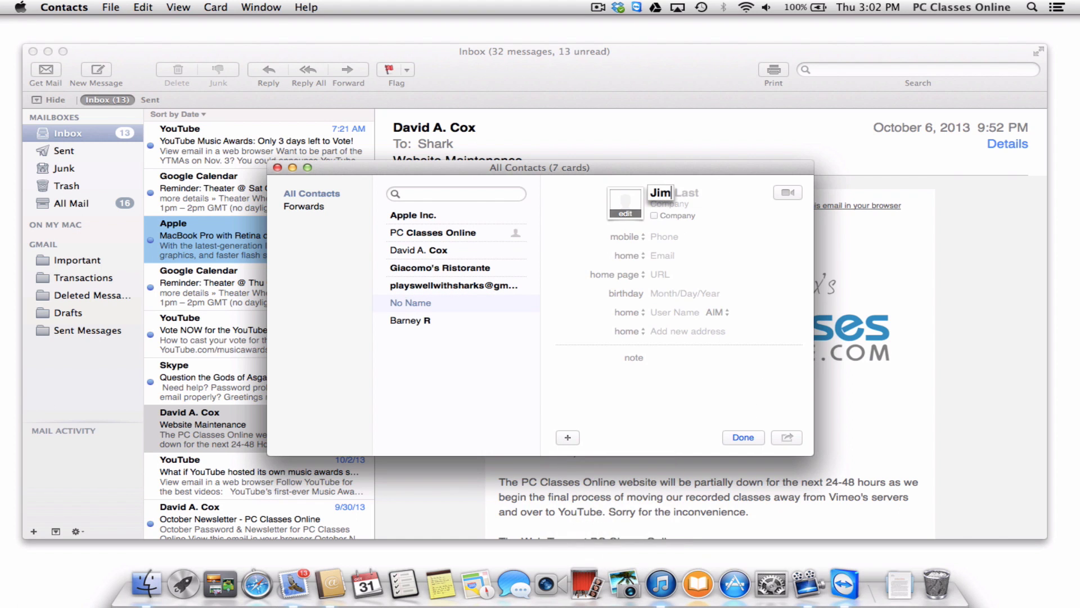
{"action": "key", "text": "Tab"}
{"action": "type", "text": "W"}
{"action": "left_click", "coordinate": [656, 254]}
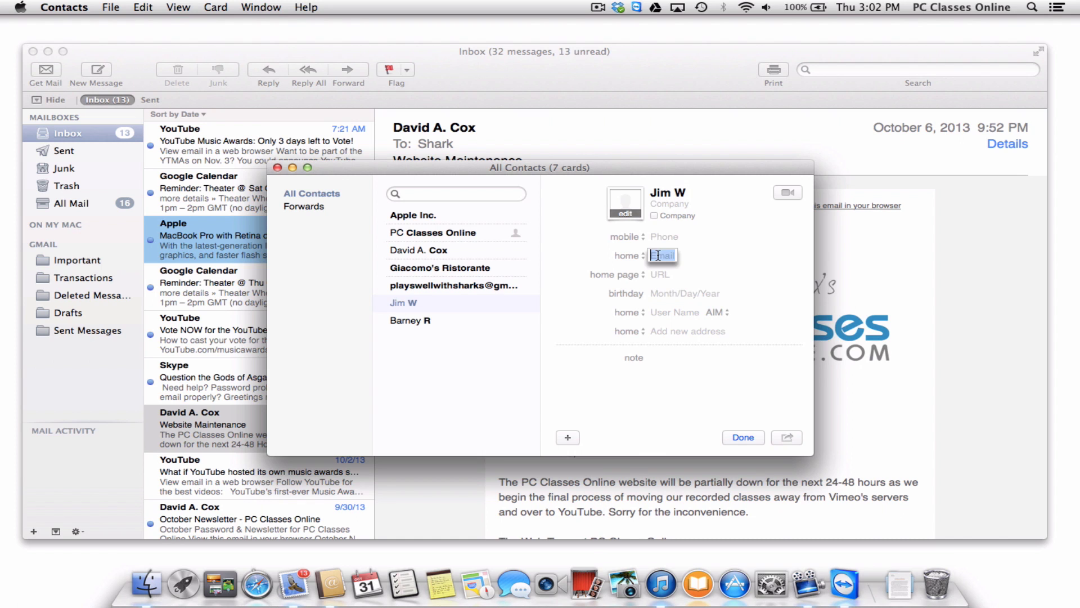
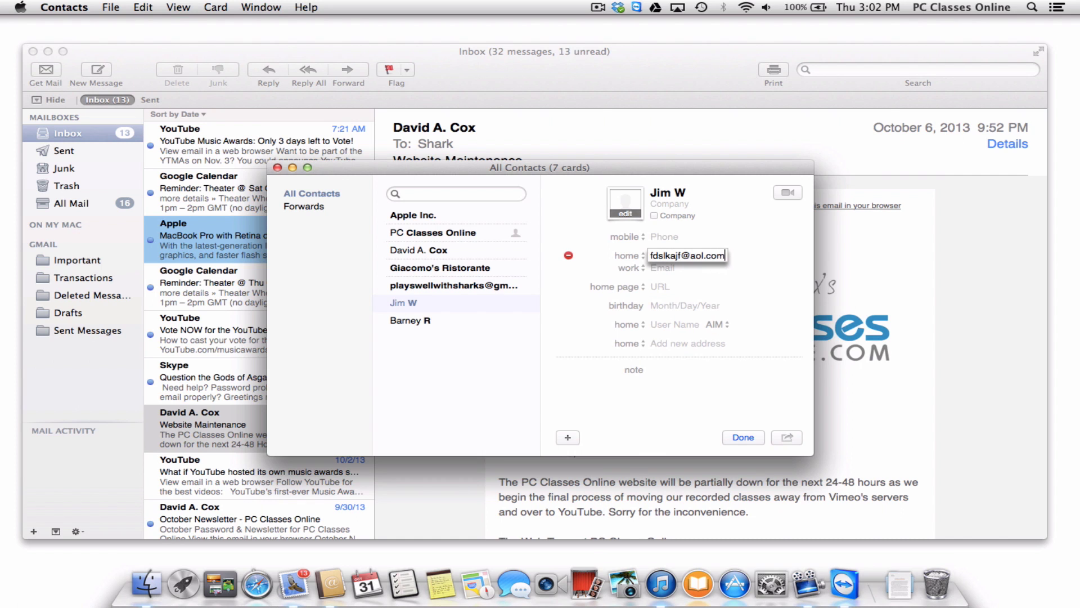
{"action": "left_click", "coordinate": [744, 437]}
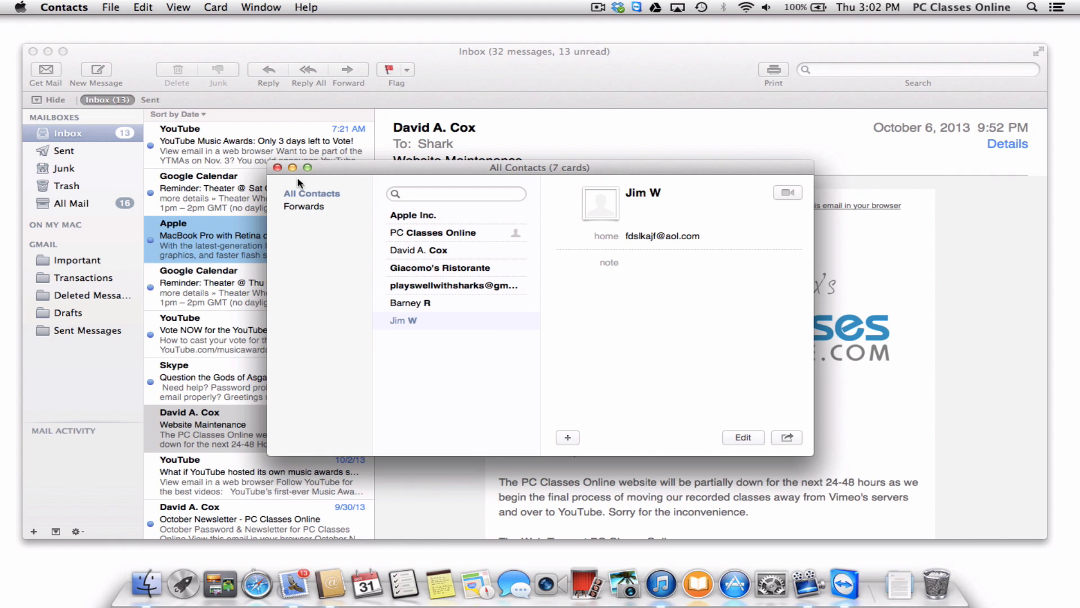
{"action": "left_click", "coordinate": [34, 51]}
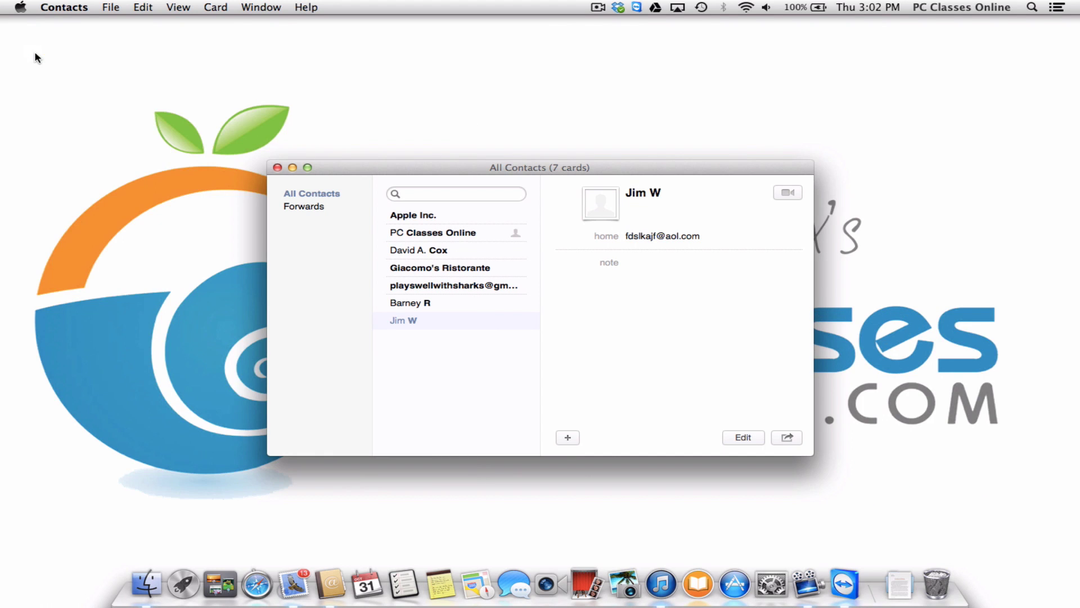
Create an empty 'Book Club' group via File > New Group, then reselect All Contacts.
{"action": "left_click", "coordinate": [111, 8]}
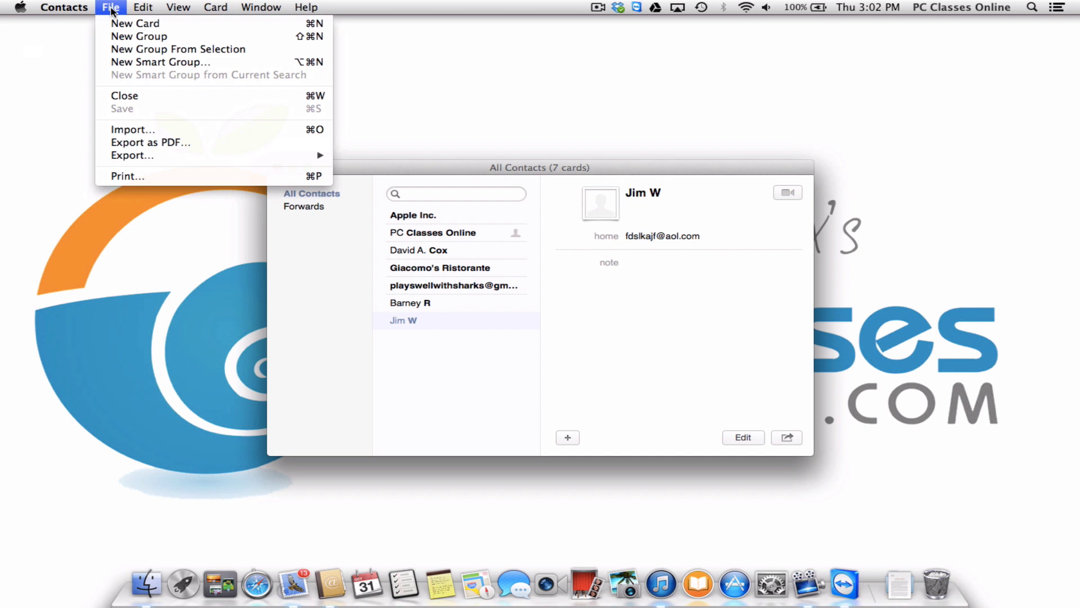
{"action": "left_click", "coordinate": [214, 37]}
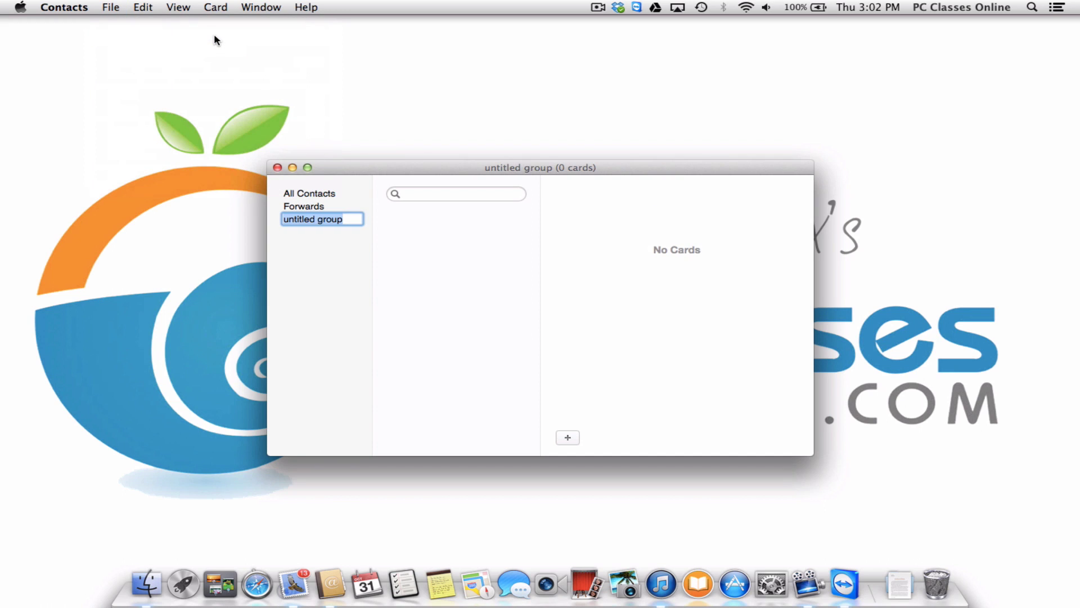
{"action": "type", "text": "B"}
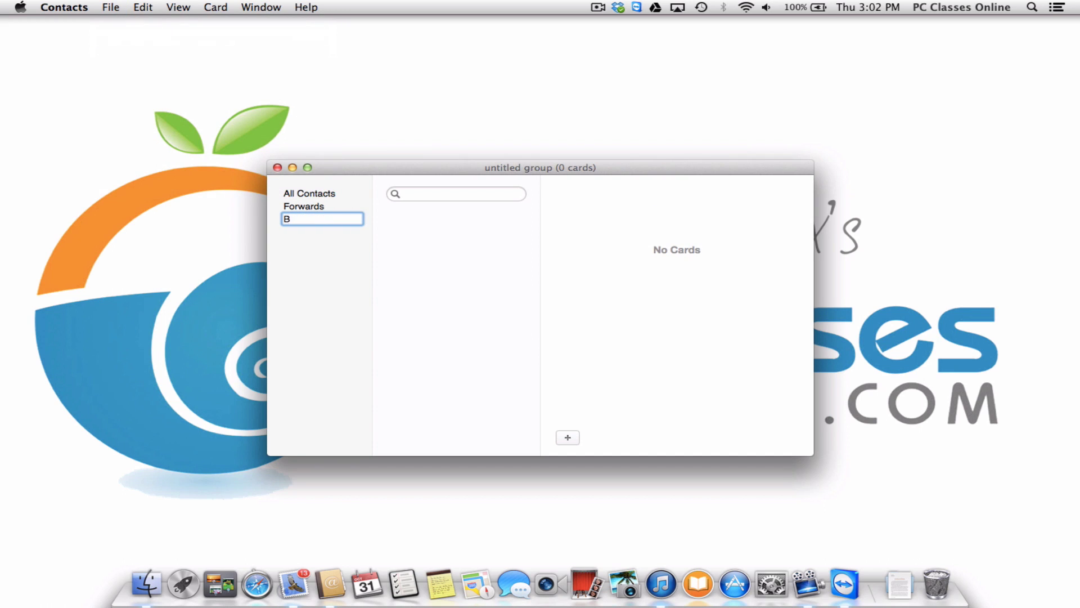
{"action": "type", "text": "ook Club"}
{"action": "key", "text": "Return"}
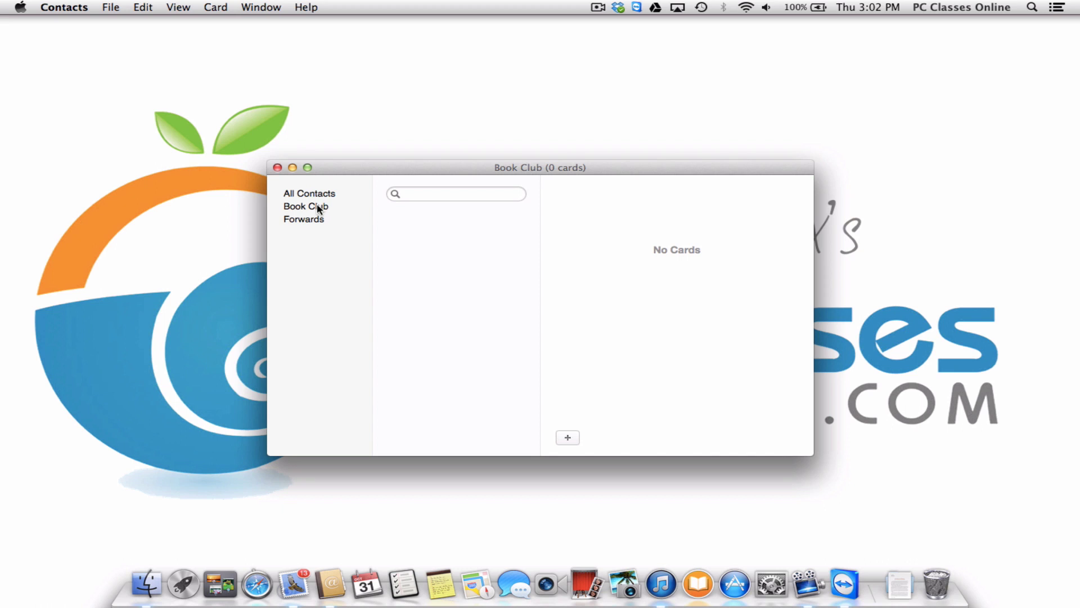
{"action": "left_click", "coordinate": [329, 194]}
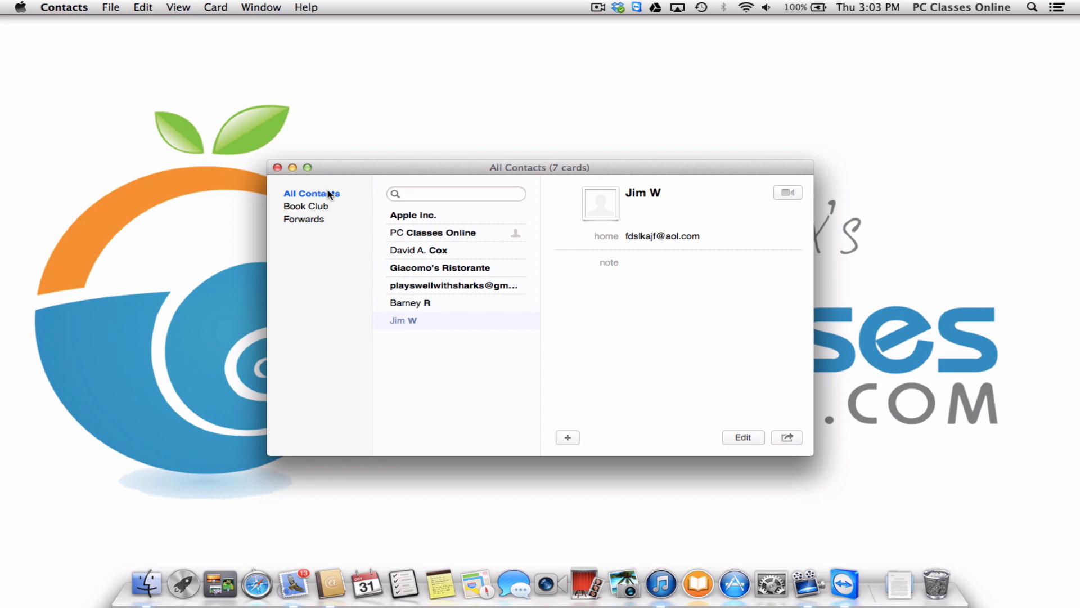
Drag the Mail sender's card into the Book Club group, then close the Contacts window.
{"action": "left_click", "coordinate": [450, 325]}
{"action": "left_click_drag", "start_coordinate": [413, 322], "coordinate": [317, 212]}
{"action": "left_click_drag", "start_coordinate": [409, 303], "coordinate": [316, 210]}
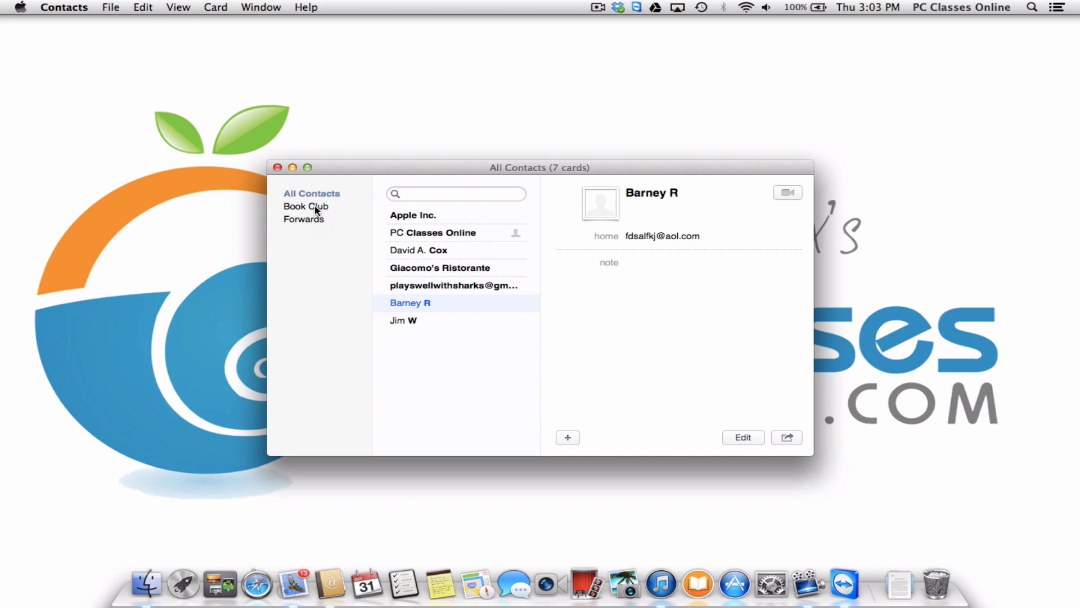
{"action": "left_click", "coordinate": [432, 234]}
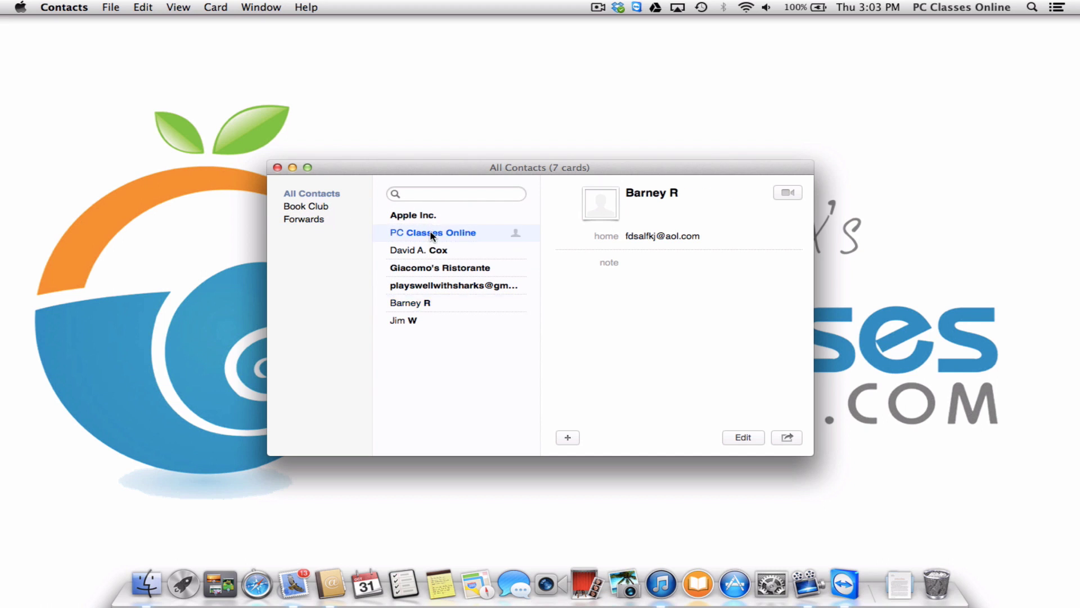
{"action": "left_click_drag", "start_coordinate": [429, 250], "coordinate": [332, 210]}
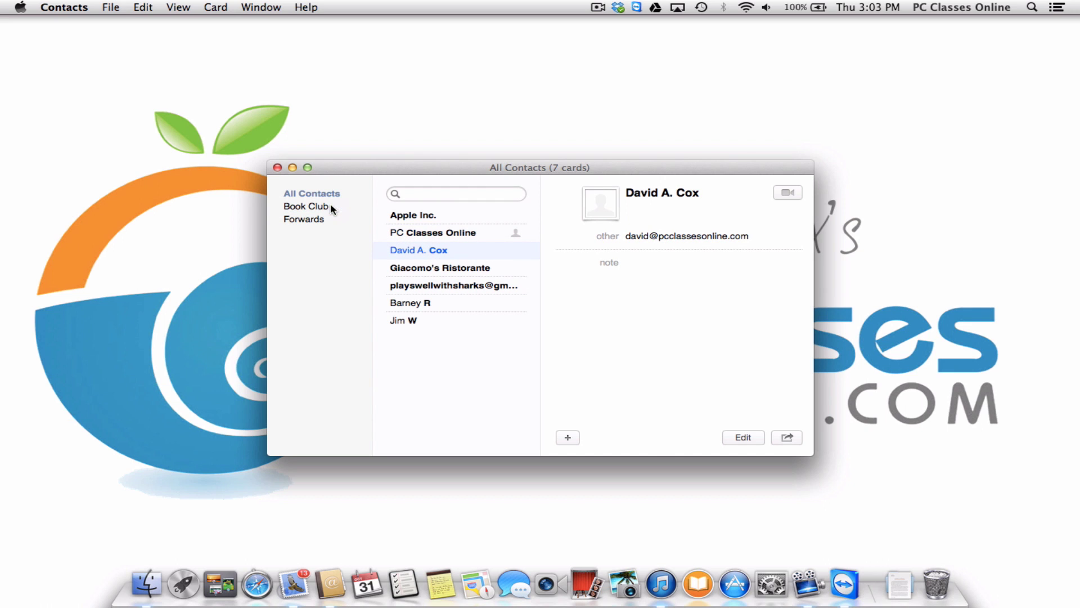
{"action": "left_click", "coordinate": [278, 168]}
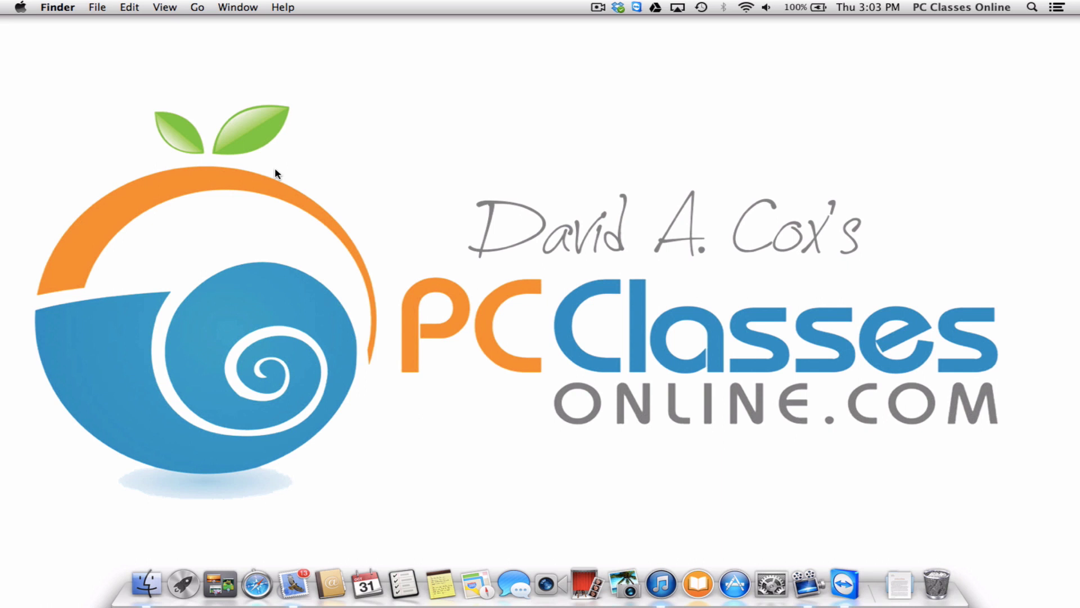
Open Mail, address a new message to the book Club group, then discard the draft unsaved.
{"action": "left_click", "coordinate": [292, 573]}
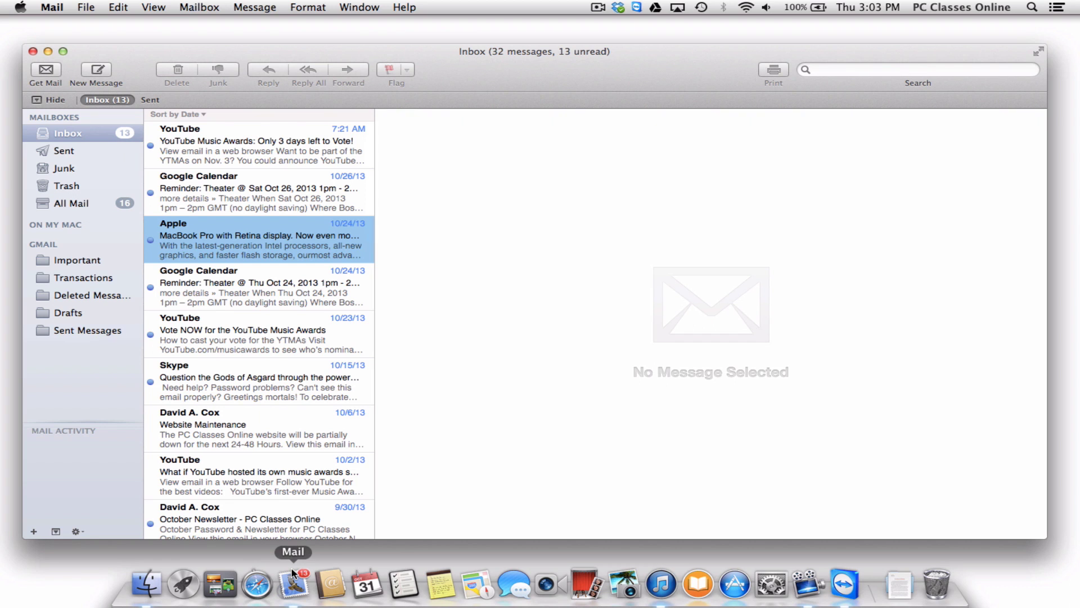
{"action": "left_click", "coordinate": [99, 72]}
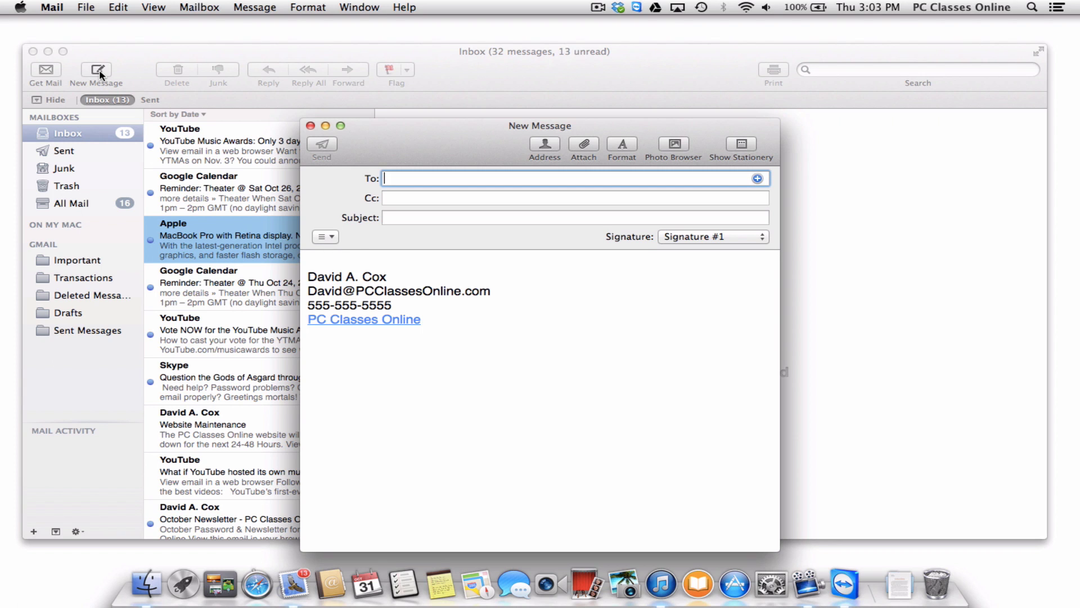
{"action": "type", "text": "book Club"}
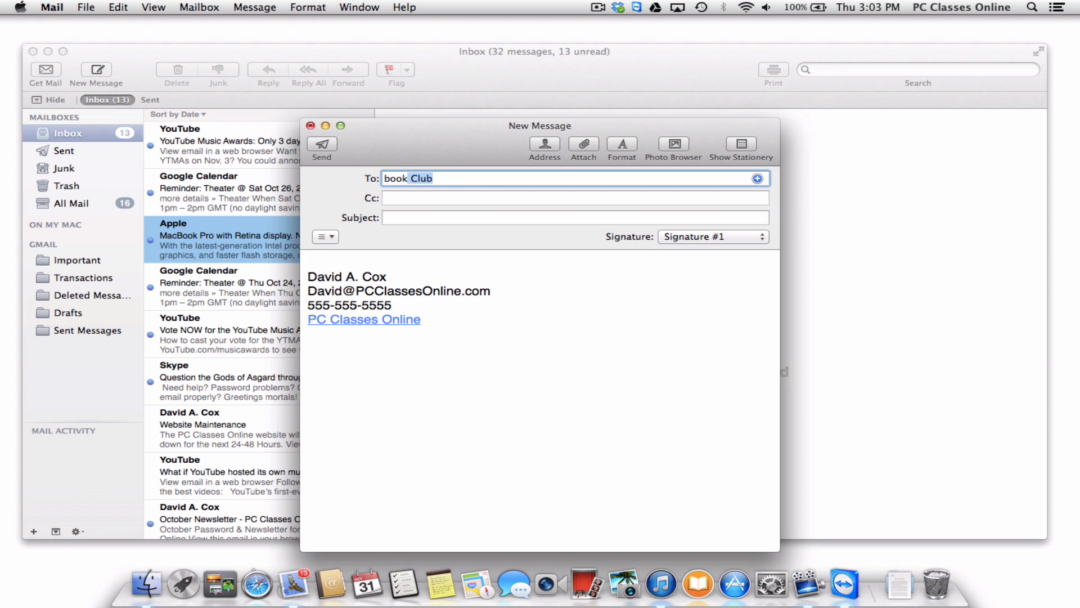
{"action": "key", "text": "Tab"}
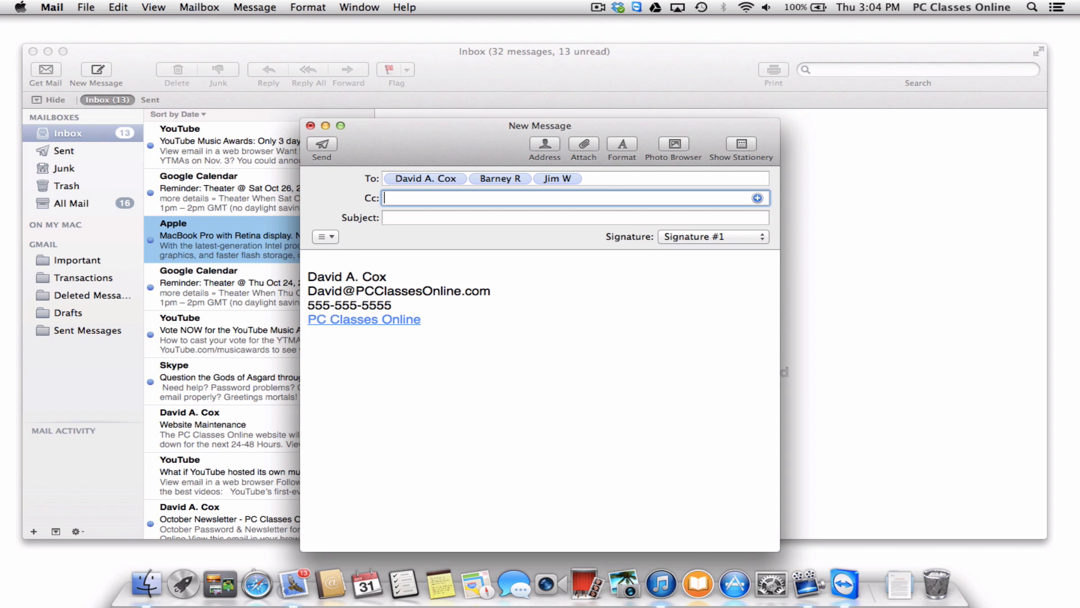
{"action": "left_click", "coordinate": [310, 126]}
{"action": "left_click", "coordinate": [496, 234]}
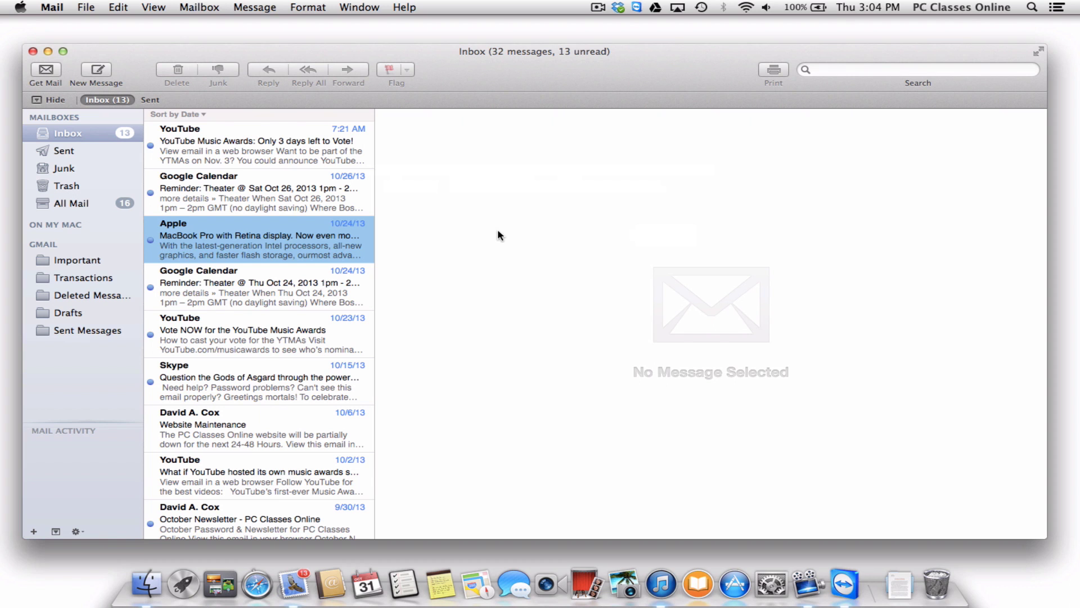
Close the Mail inbox and open the Documents folder in a new Finder window.
{"action": "left_click", "coordinate": [33, 51]}
{"action": "left_click", "coordinate": [149, 583]}
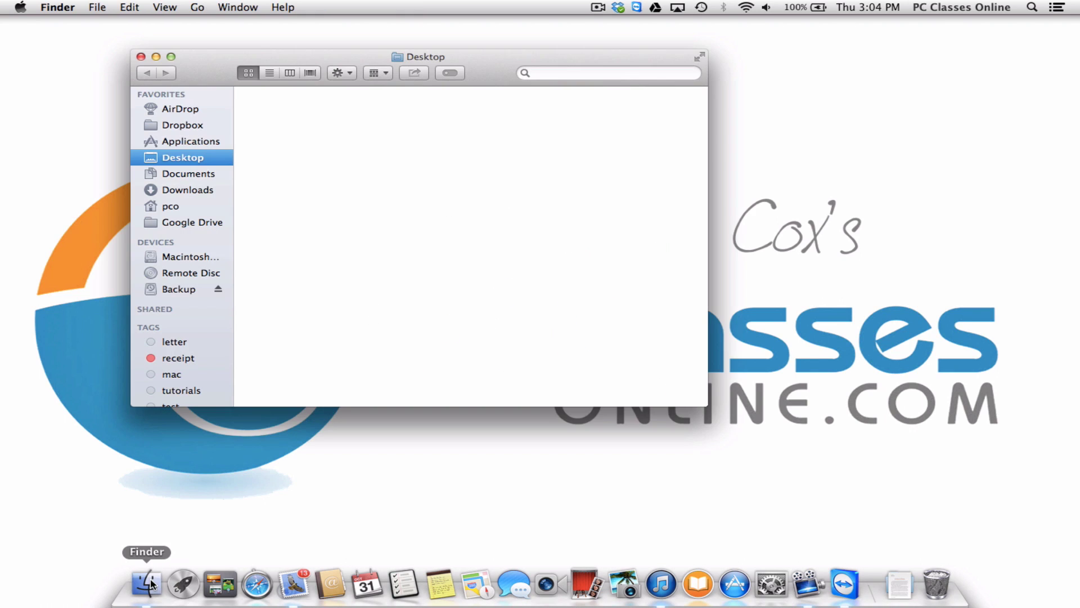
{"action": "left_click", "coordinate": [196, 179]}
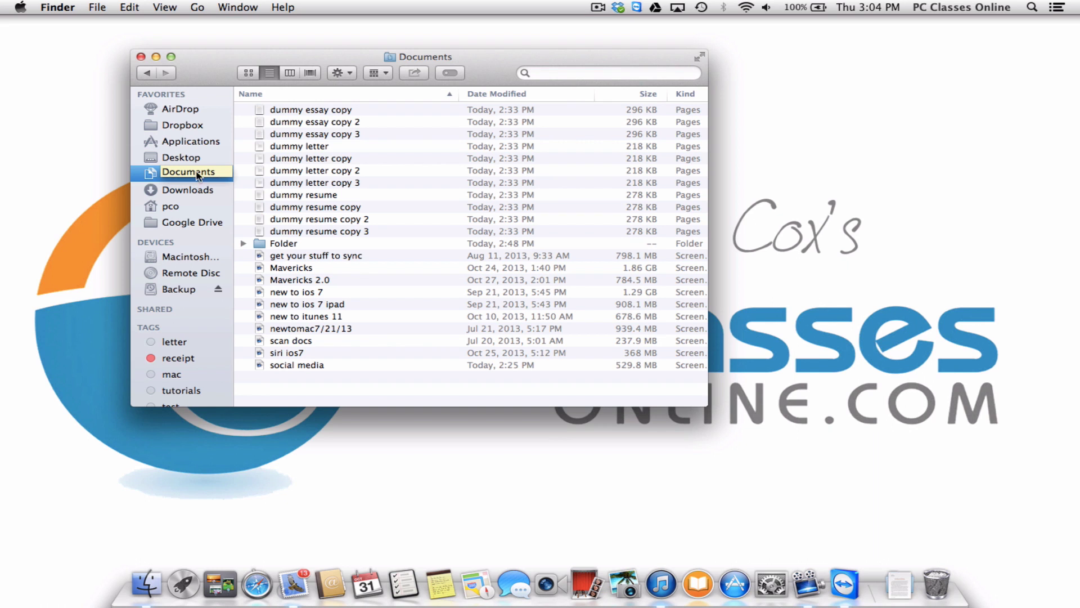
Toggle the name sort order, then sort Documents by date modified, newest first.
{"action": "left_click", "coordinate": [254, 94]}
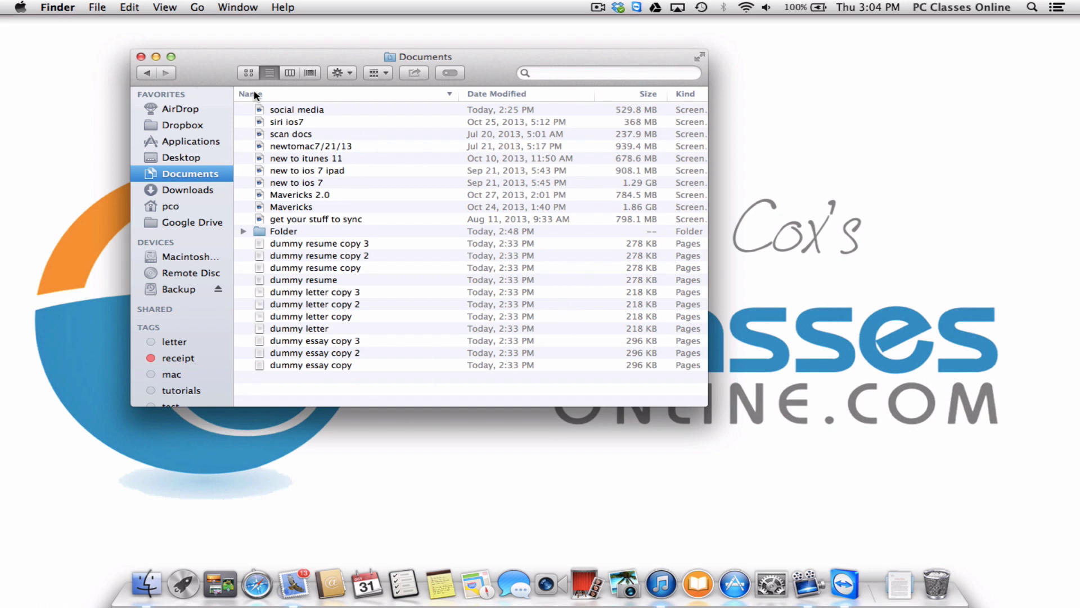
{"action": "left_click", "coordinate": [255, 94]}
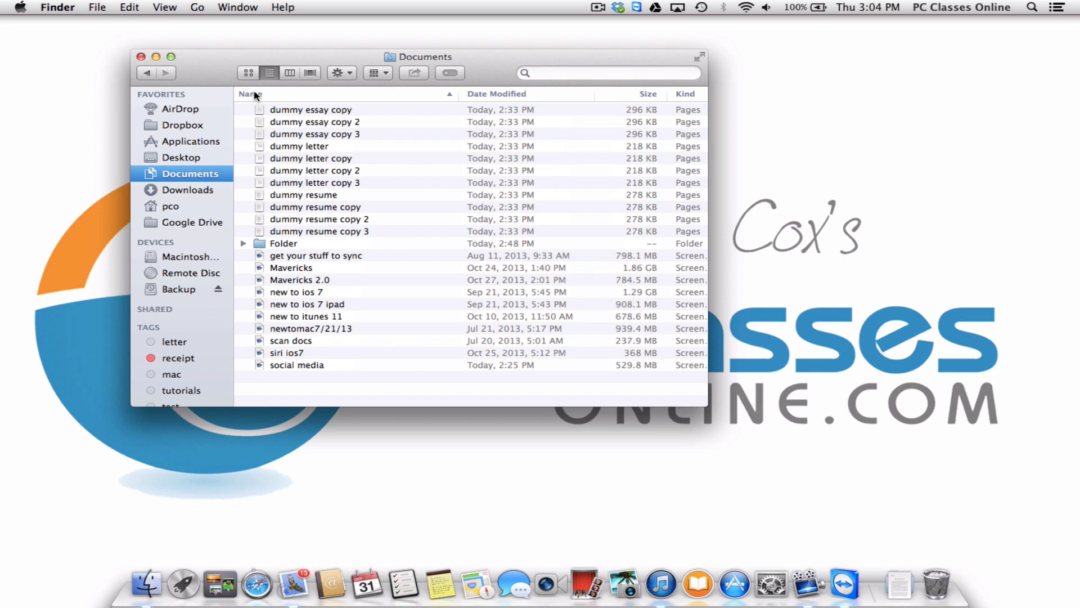
{"action": "left_click", "coordinate": [254, 94]}
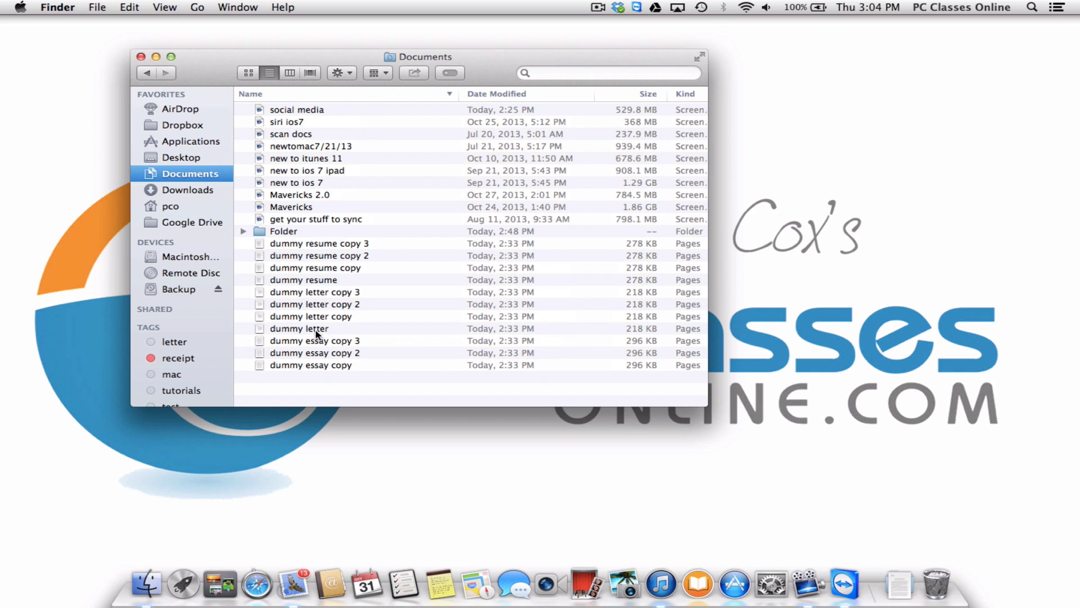
{"action": "left_click", "coordinate": [260, 96]}
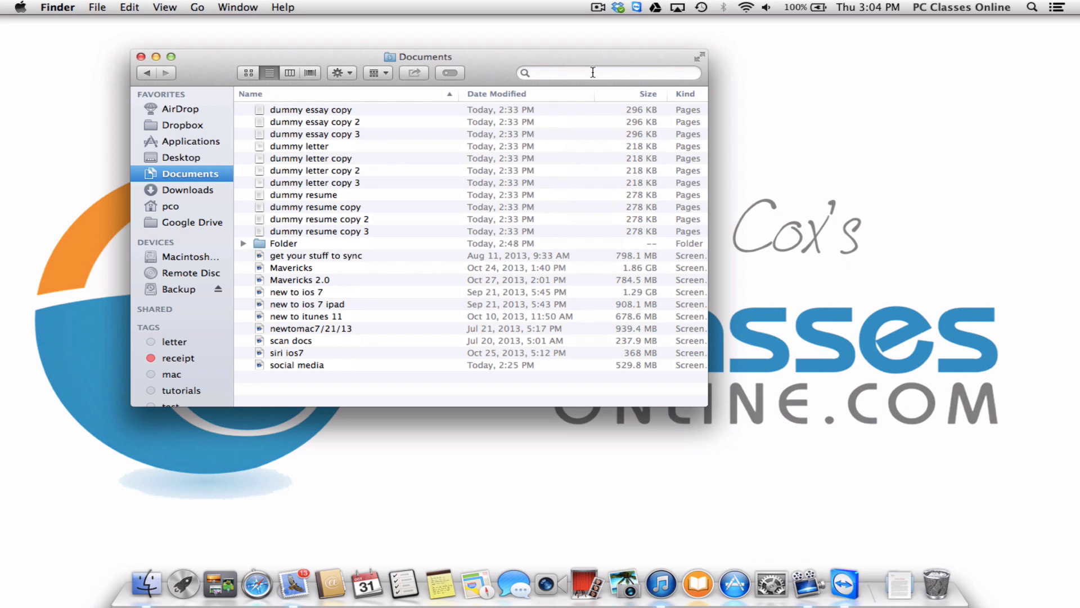
{"action": "left_click", "coordinate": [515, 94]}
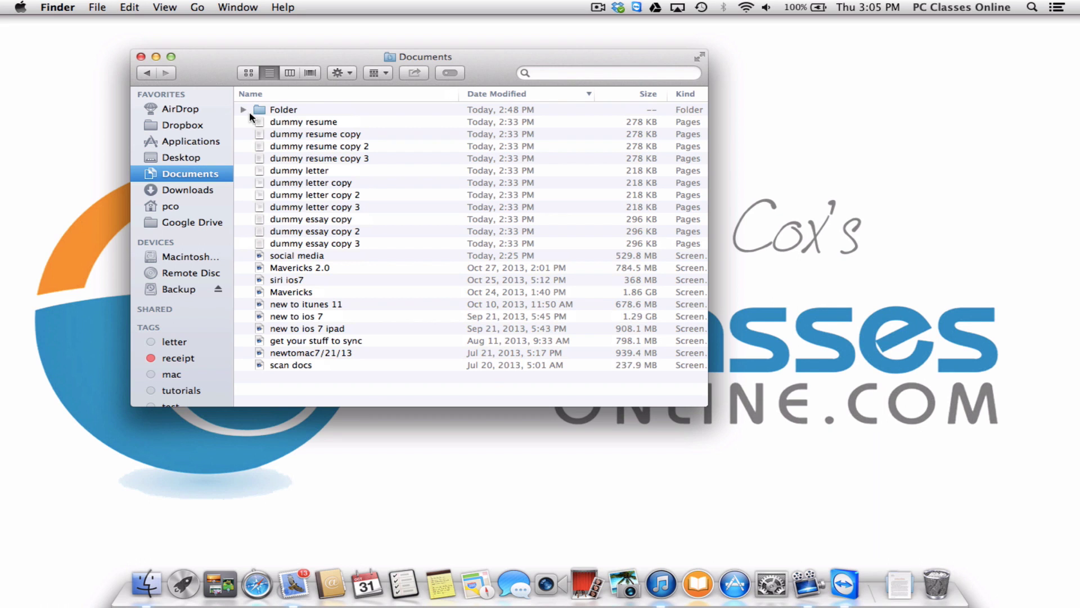
Sort Documents by size, largest first, then briefly visit Desktop and return to Documents.
{"action": "left_click", "coordinate": [622, 95]}
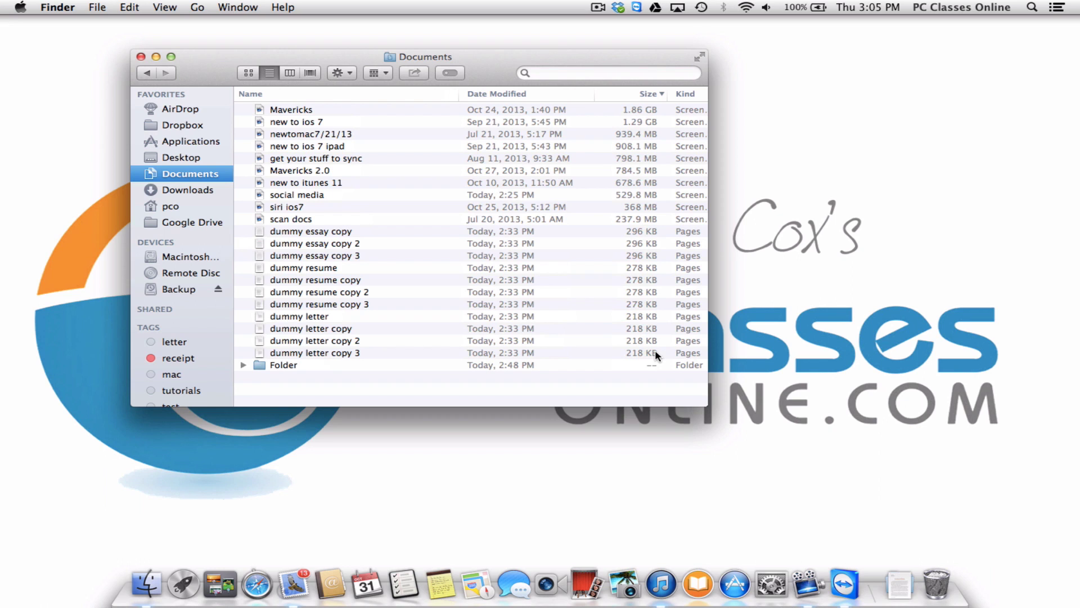
{"action": "left_click", "coordinate": [431, 352]}
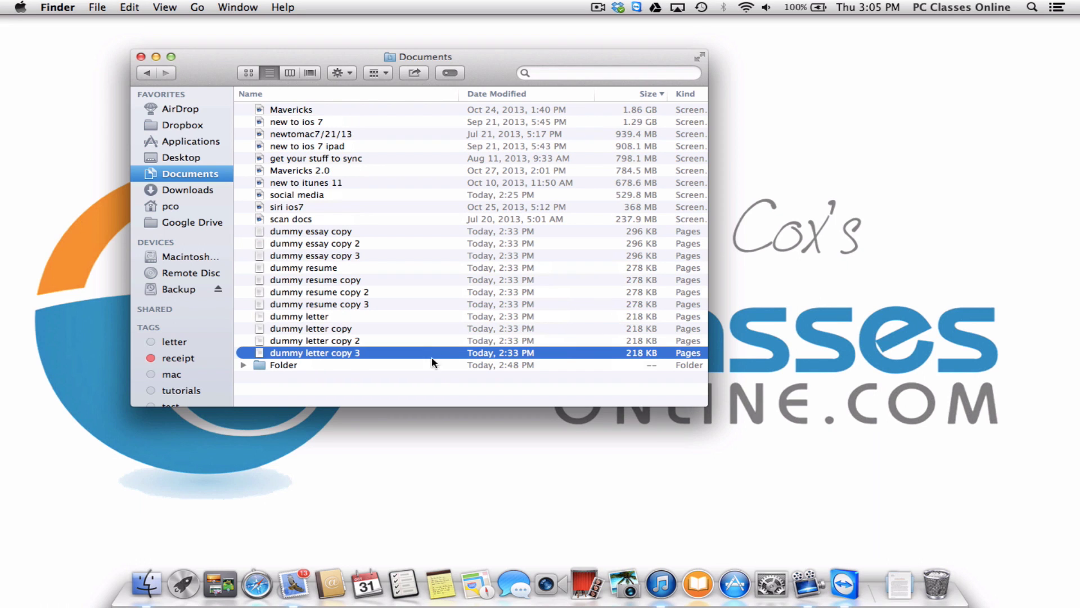
{"action": "left_click", "coordinate": [433, 385]}
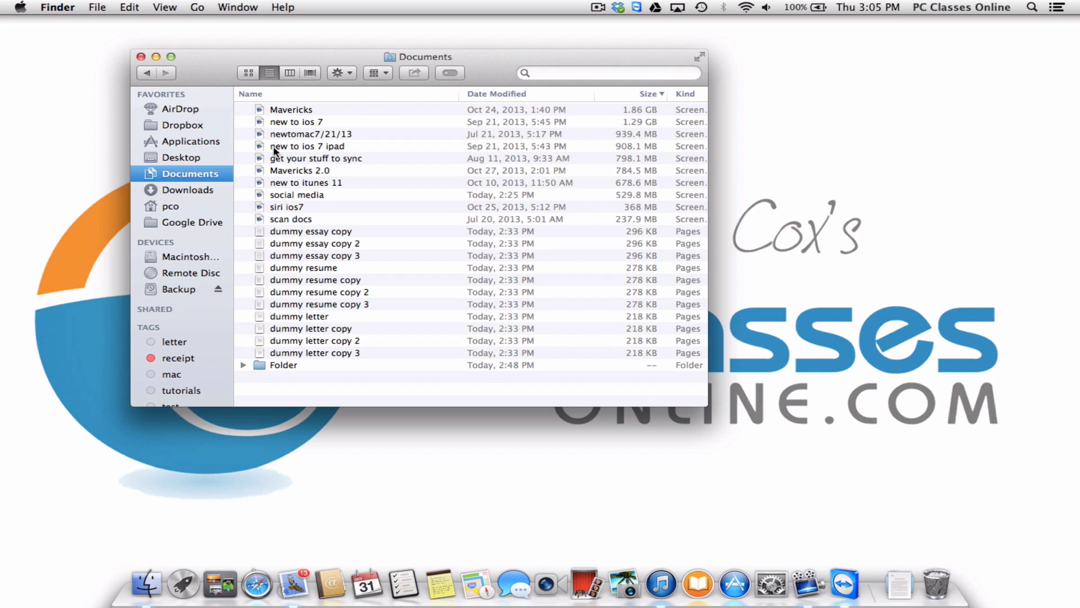
{"action": "left_click", "coordinate": [194, 158]}
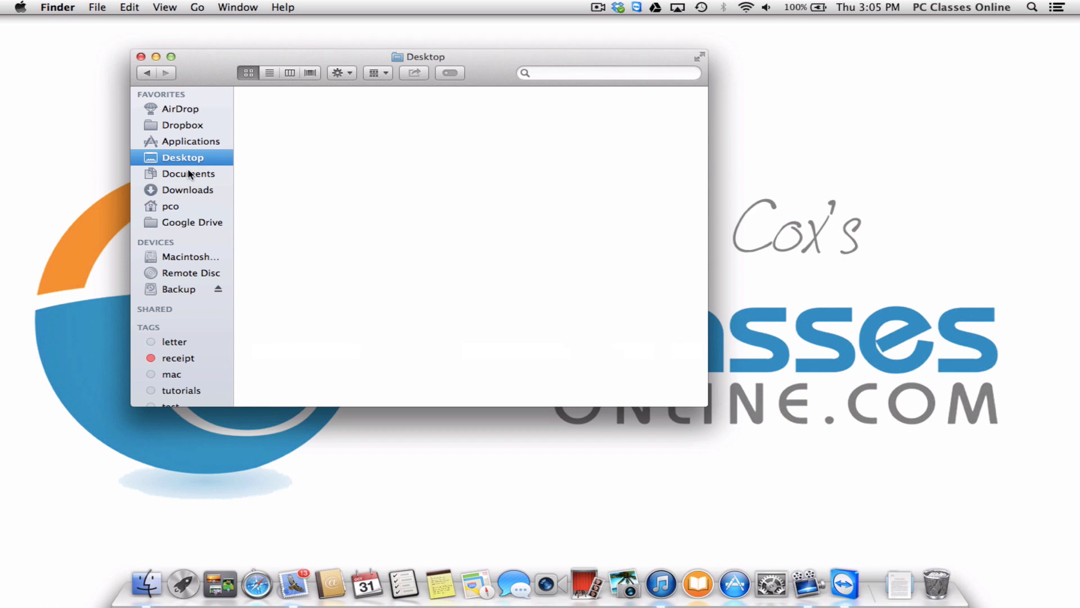
{"action": "left_click", "coordinate": [192, 174]}
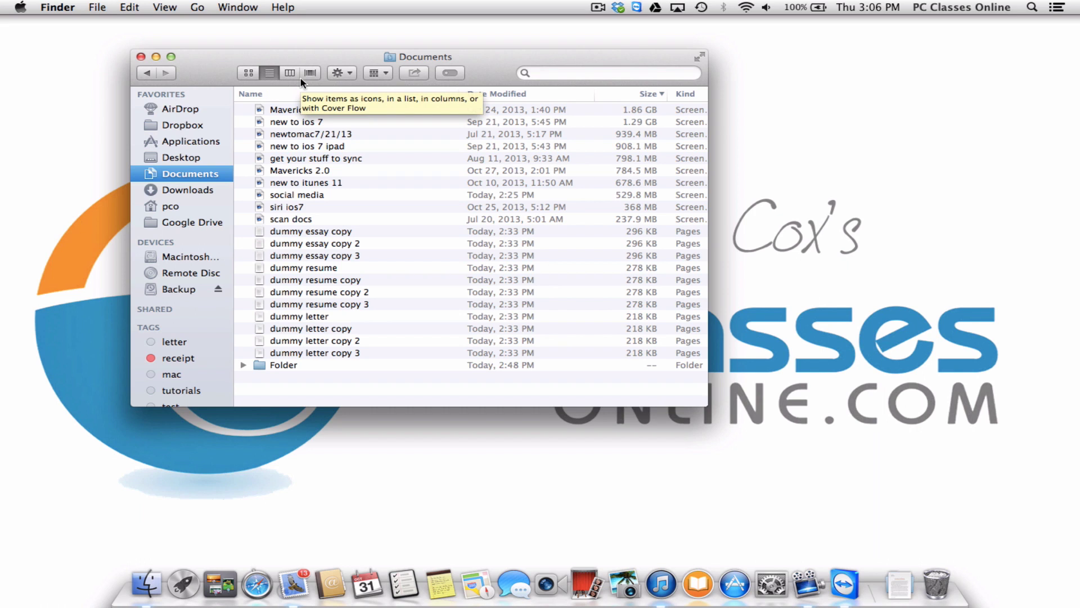
Show Documents in icon, list, column and Cover Flow views, peeking inside Folder.
{"action": "left_click", "coordinate": [247, 74]}
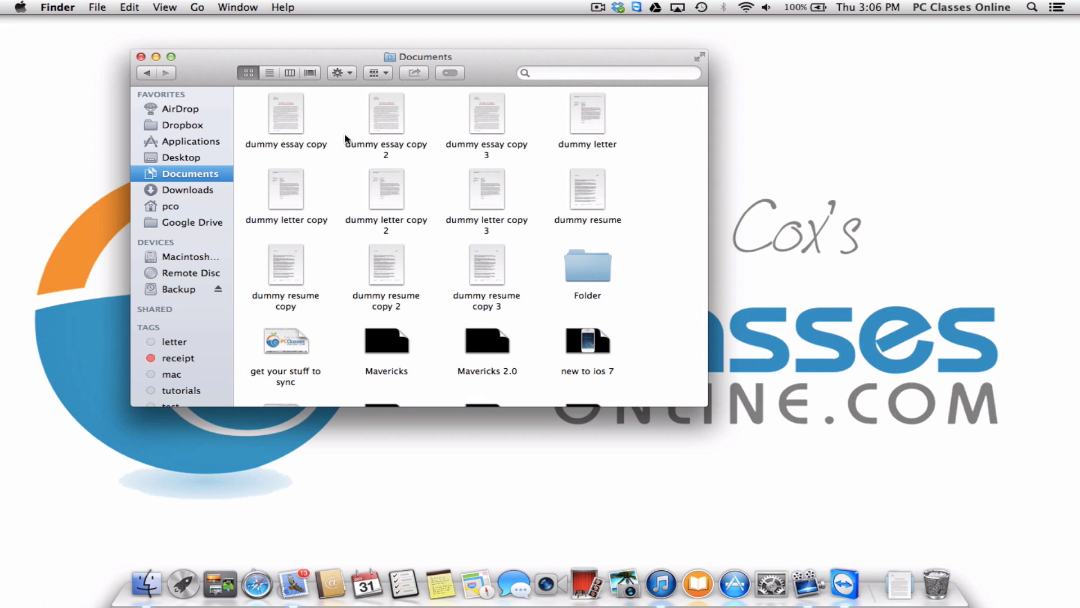
{"action": "left_click", "coordinate": [270, 76]}
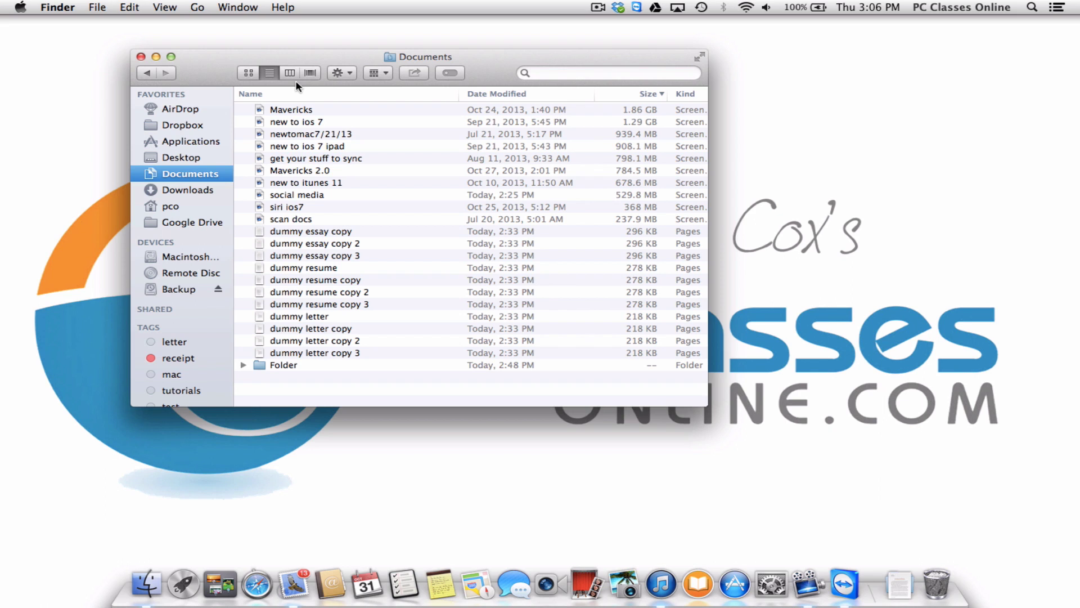
{"action": "left_click", "coordinate": [290, 75]}
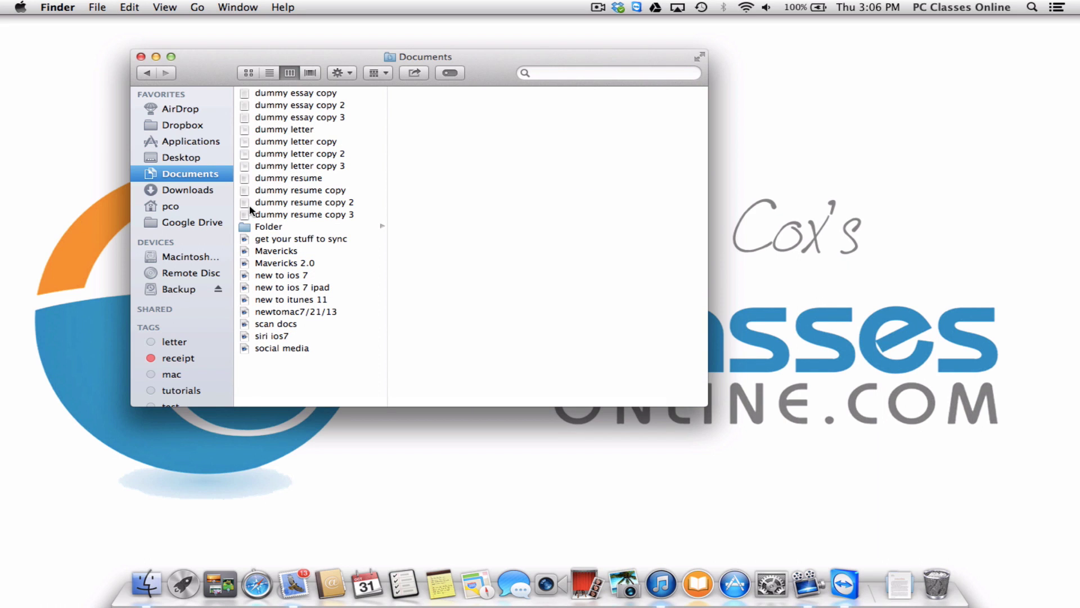
{"action": "left_click", "coordinate": [281, 226]}
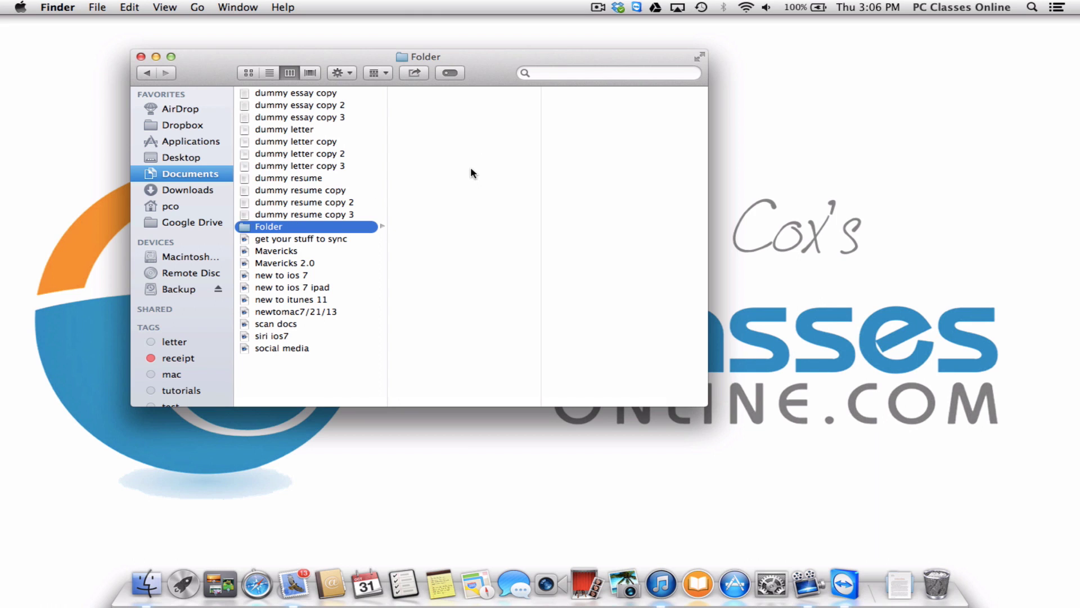
{"action": "left_click", "coordinate": [310, 74]}
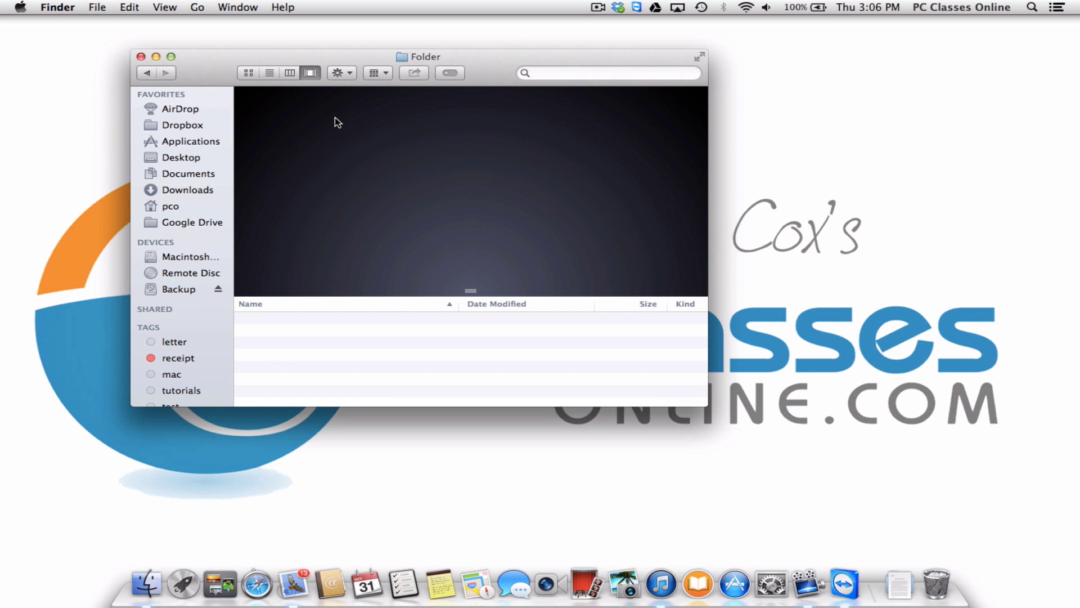
{"action": "left_click", "coordinate": [193, 178]}
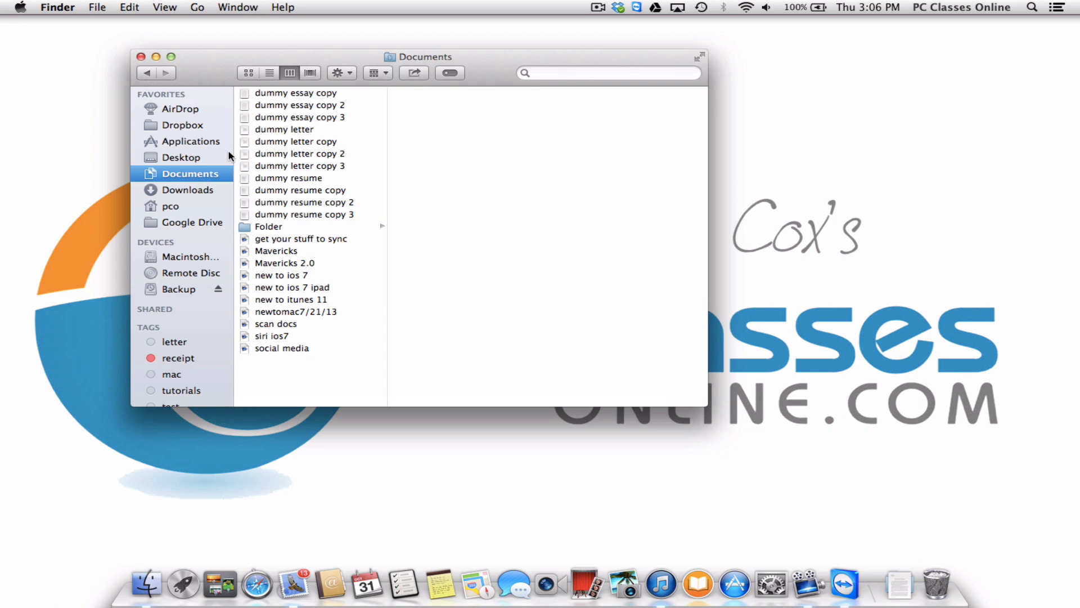
{"action": "left_click", "coordinate": [309, 73]}
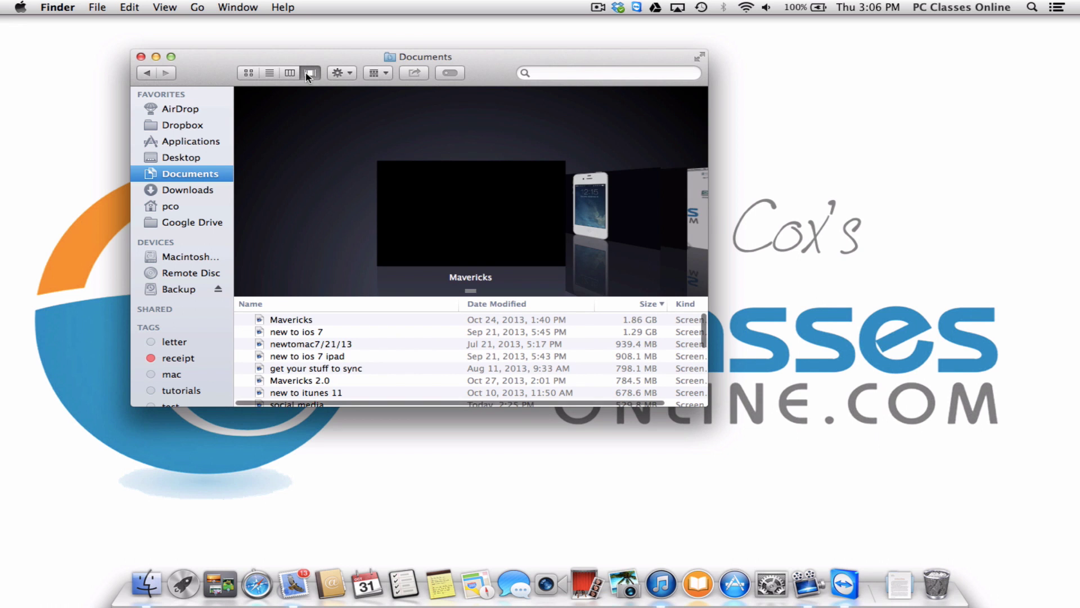
Preview dummy essay copy 2 in Quick Look, then close the Finder window.
{"action": "left_click", "coordinate": [290, 330]}
{"action": "key", "text": "Down"}
{"action": "key", "text": "Down"}
{"action": "key", "text": "Down"}
{"action": "key", "text": "Down"}
{"action": "key", "text": "Down"}
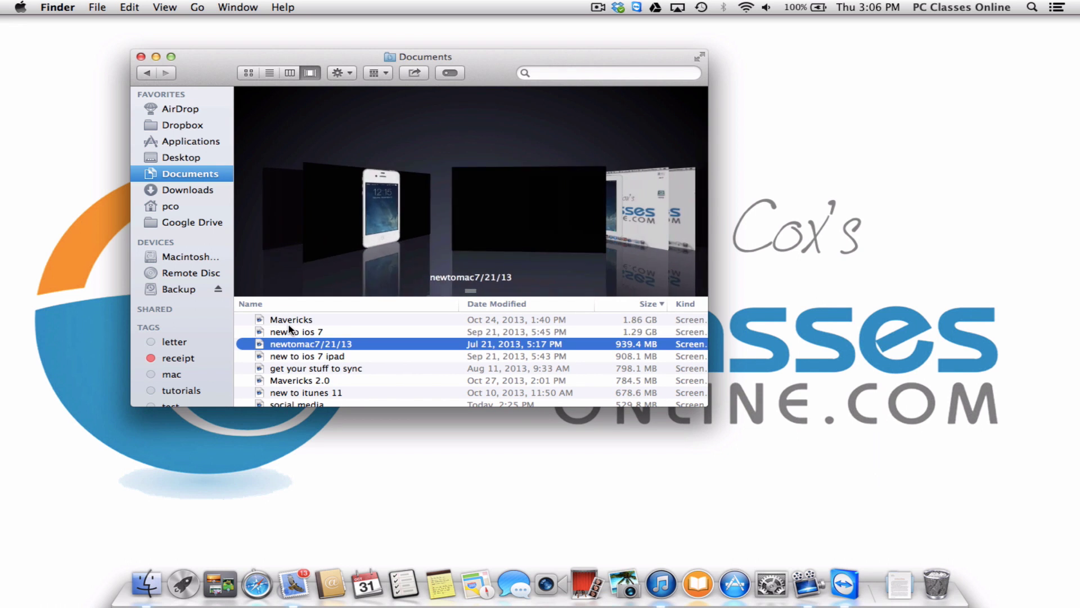
{"action": "key", "text": "Down"}
{"action": "key", "text": "Down"}
{"action": "key", "text": "Down"}
{"action": "key", "text": "Down"}
{"action": "key", "text": "Down"}
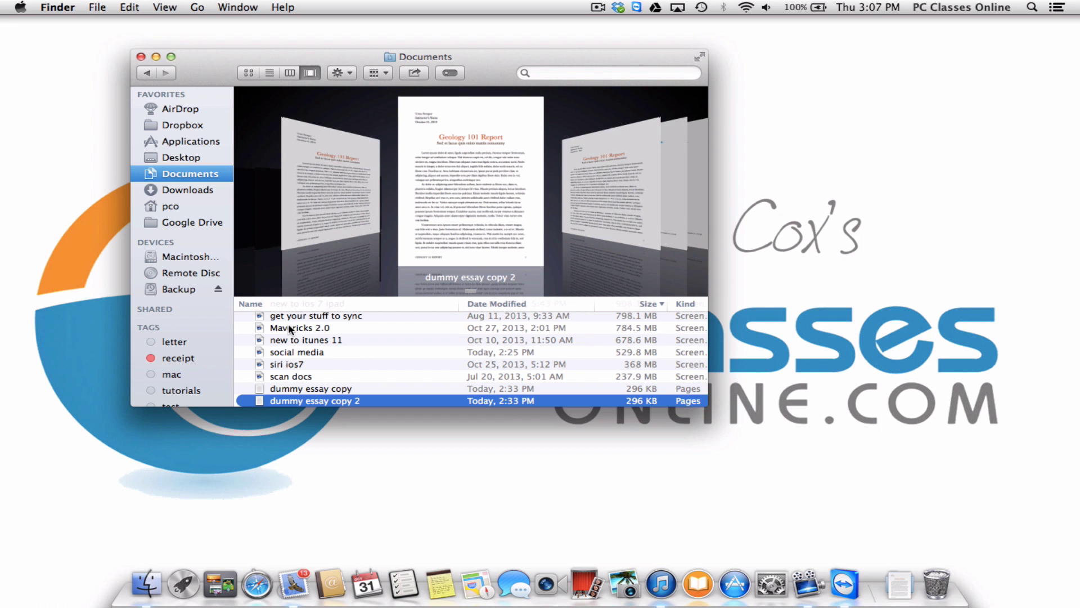
{"action": "key", "text": "space"}
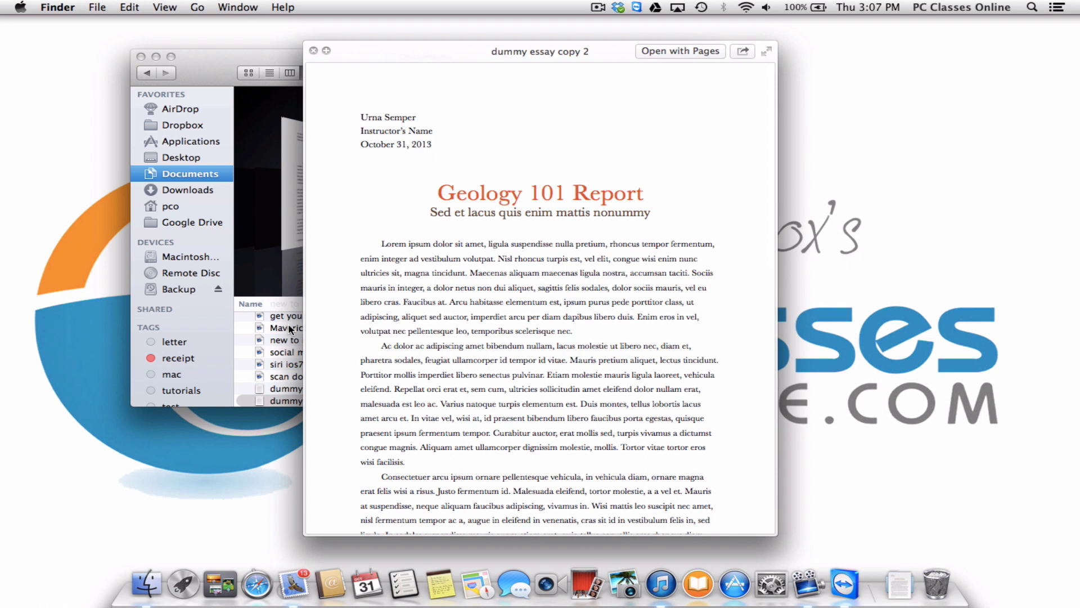
{"action": "key", "text": "space"}
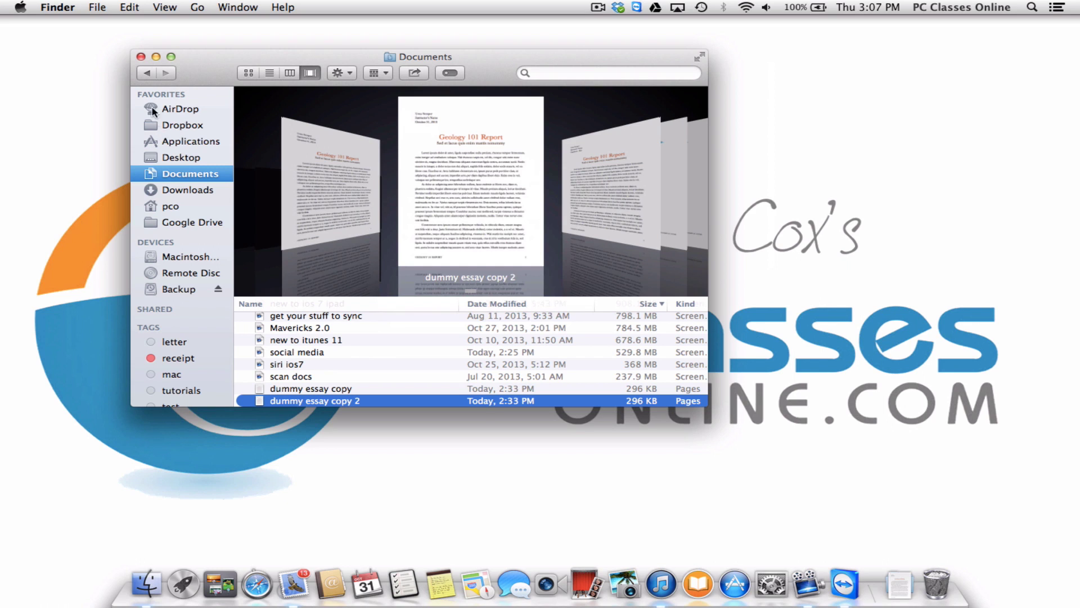
{"action": "left_click", "coordinate": [140, 57]}
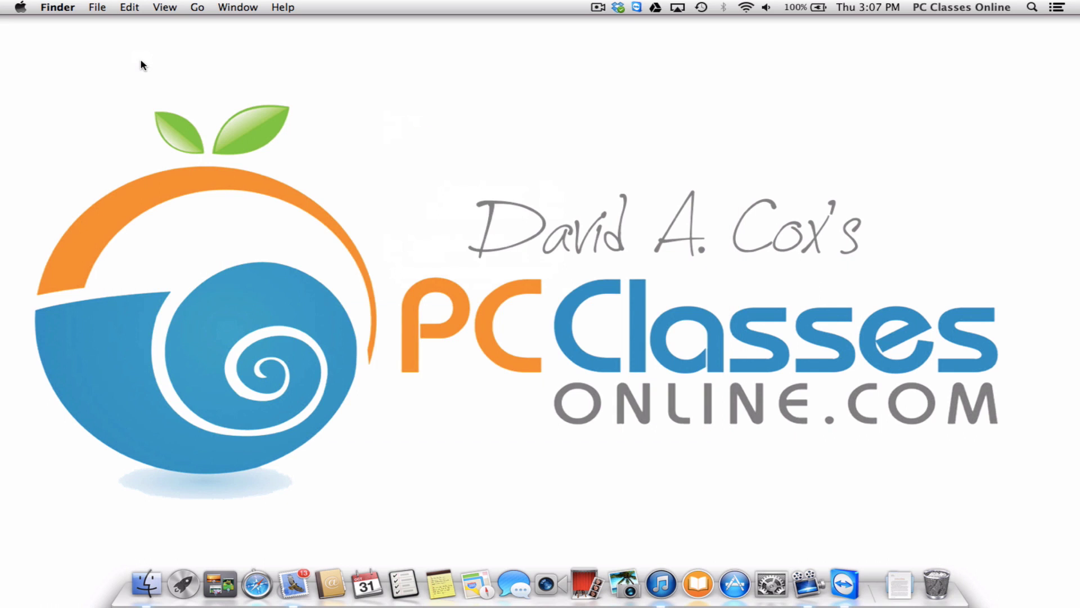
Launch Safari and hide the Bookmarks sidebar so Top Sites fills the window.
{"action": "left_click", "coordinate": [262, 575]}
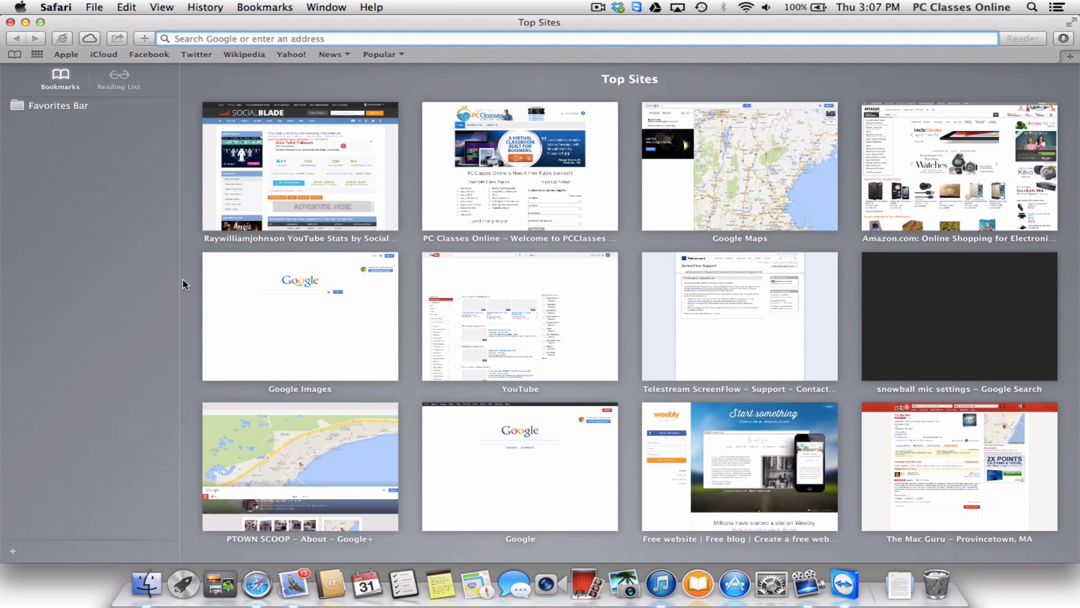
{"action": "left_click", "coordinate": [12, 57]}
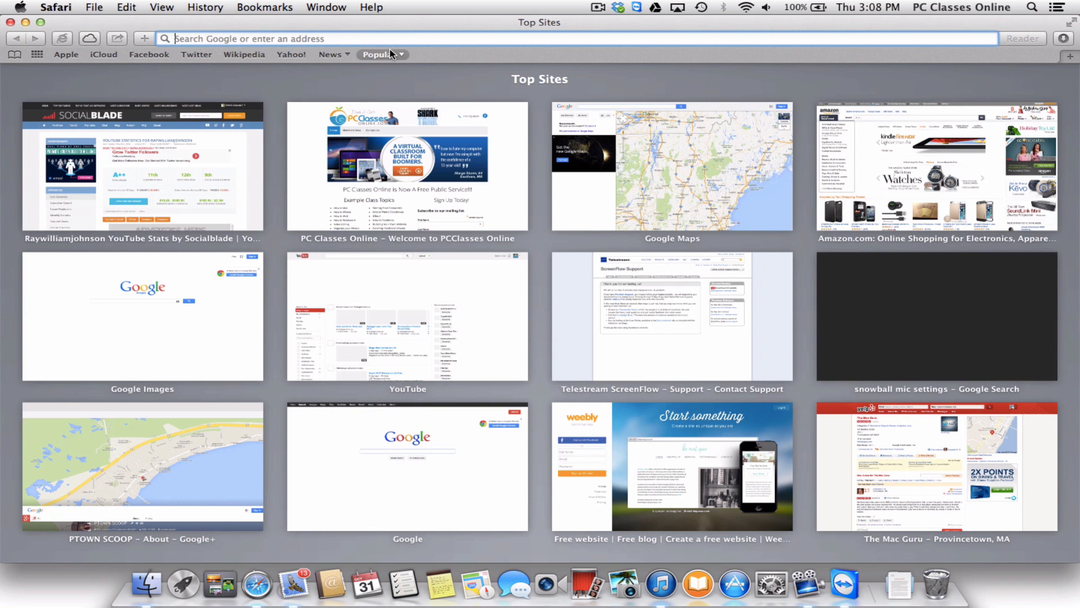
Open the PC Classes Online site from its Top Sites thumbnail.
{"action": "left_click", "coordinate": [263, 5]}
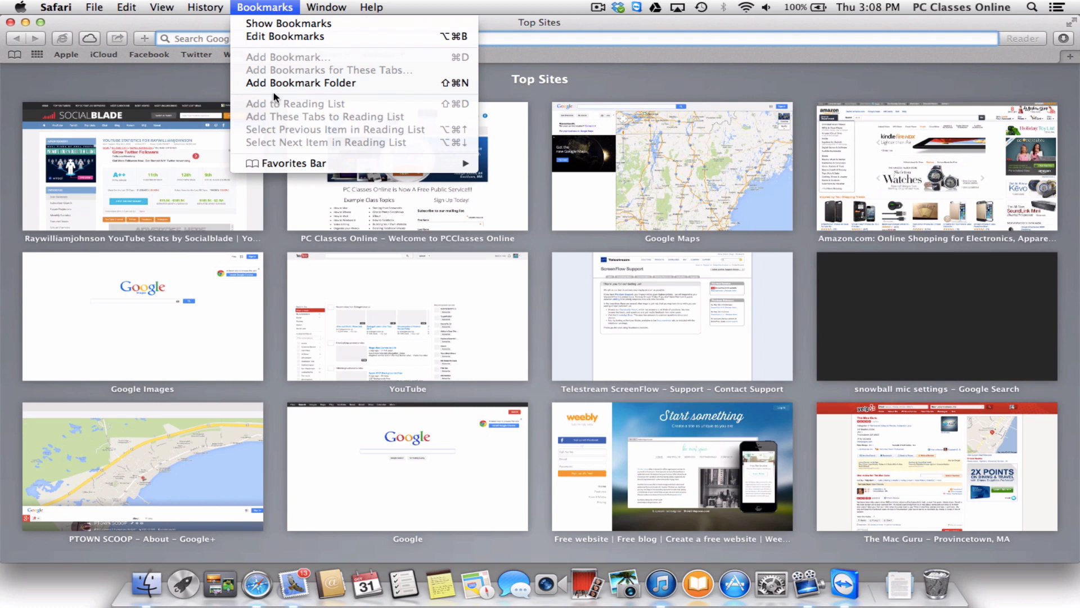
{"action": "left_click", "coordinate": [255, 7]}
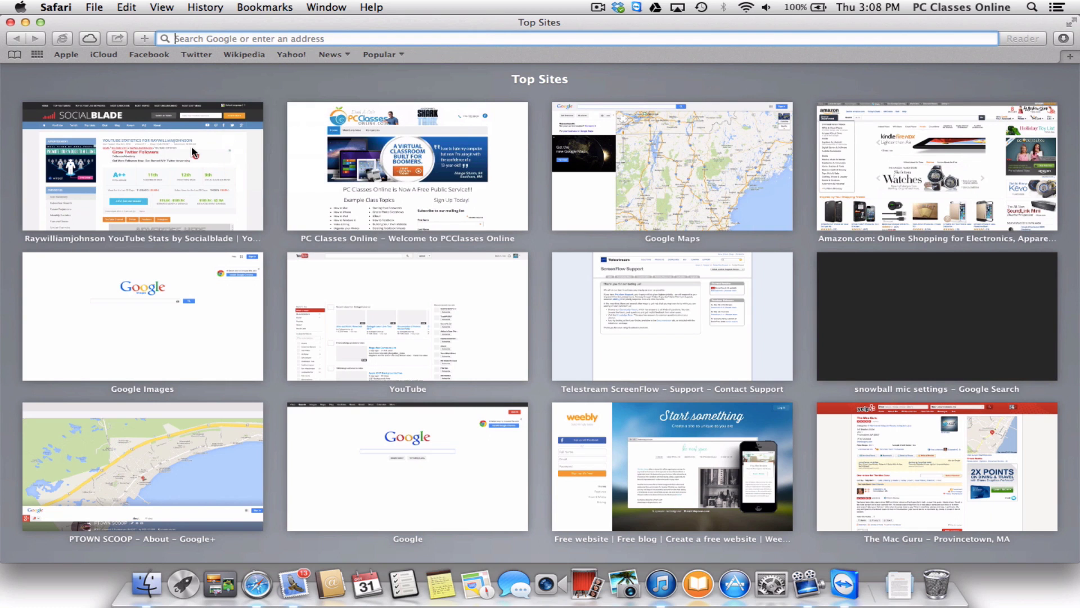
{"action": "mouse_move", "coordinate": [193, 153]}
{"action": "left_click", "coordinate": [349, 140]}
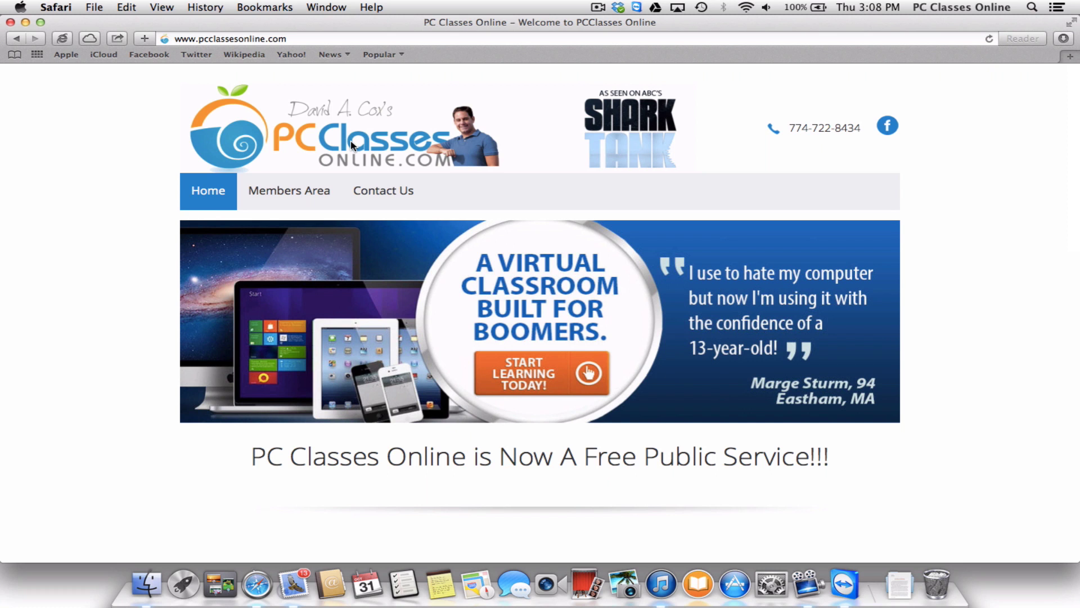
Bookmark the page as 'PCO' in the Favorites Bar.
{"action": "key", "text": "super+d"}
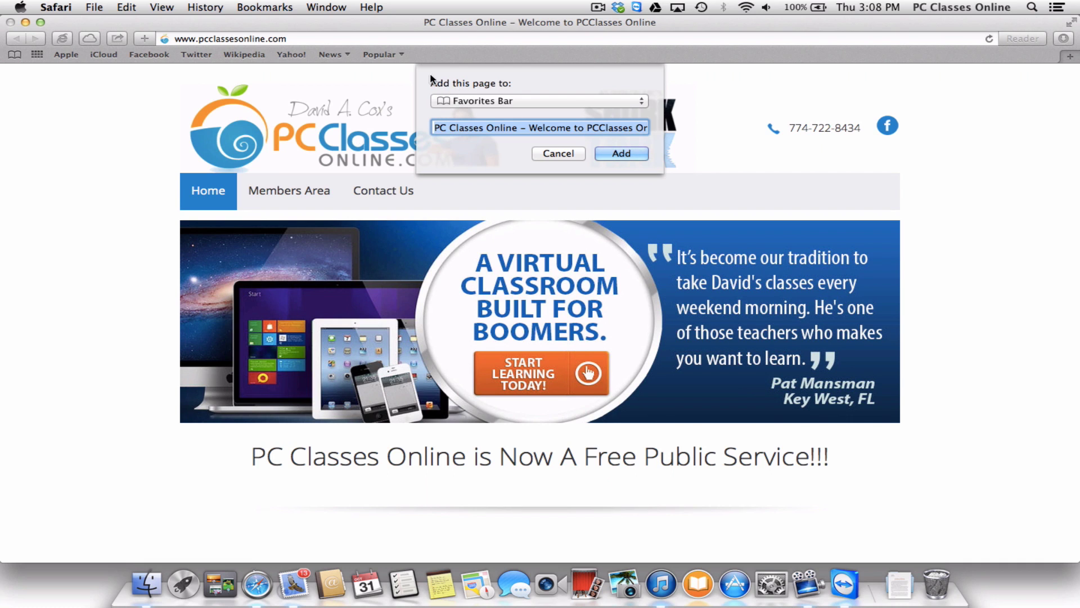
{"action": "left_click", "coordinate": [482, 103]}
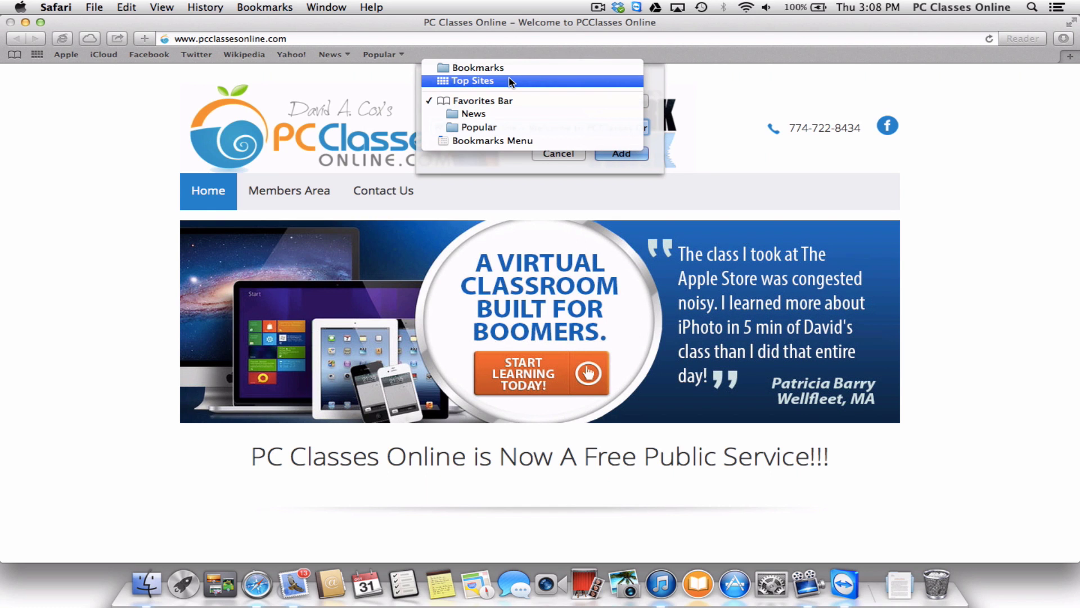
{"action": "left_click", "coordinate": [509, 103]}
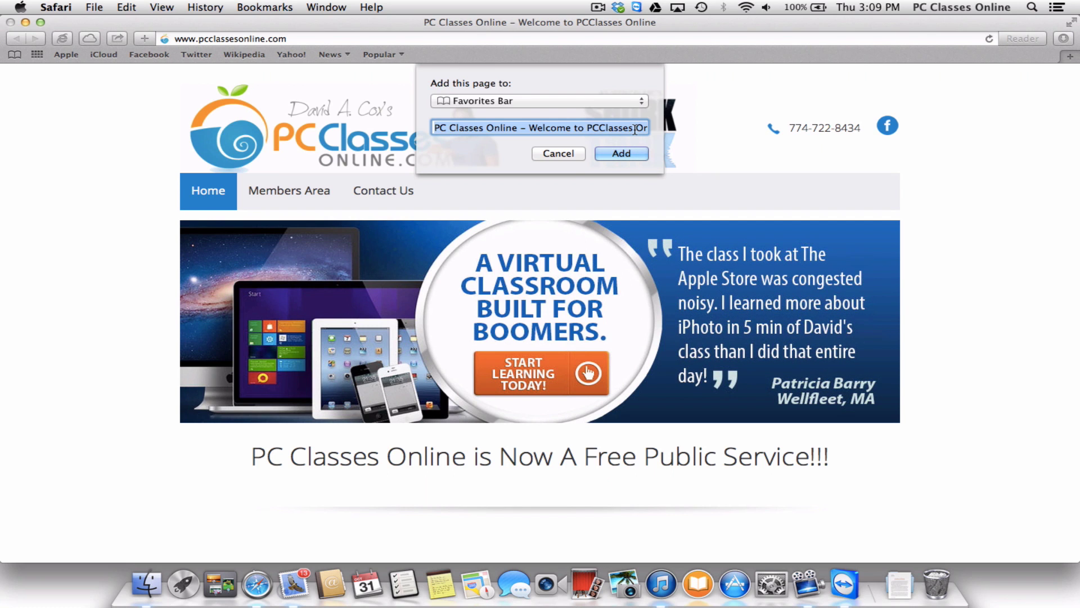
{"action": "type", "text": "PCO"}
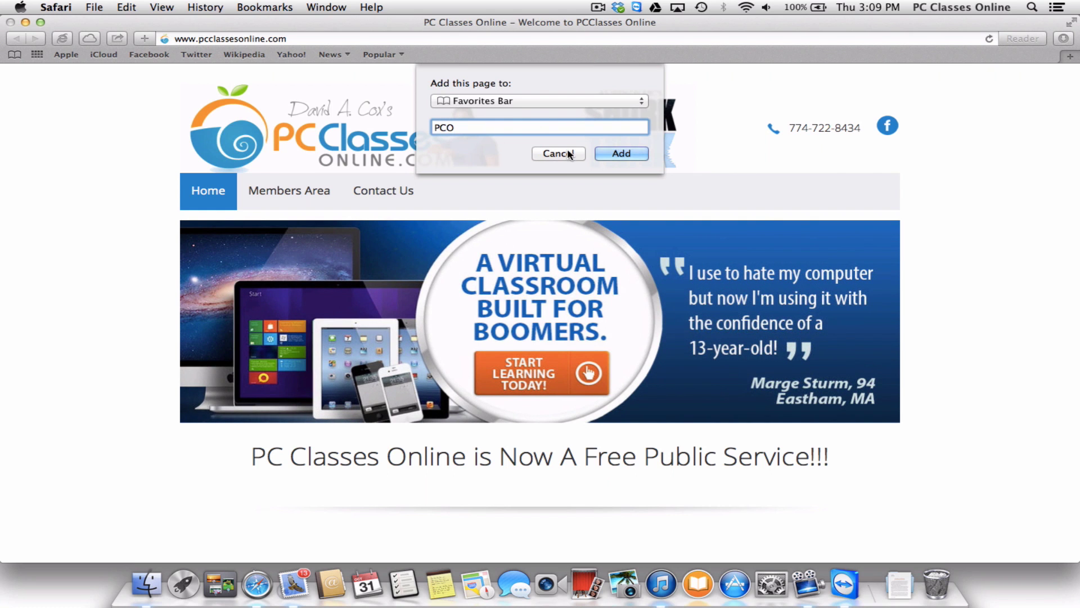
{"action": "left_click", "coordinate": [630, 153]}
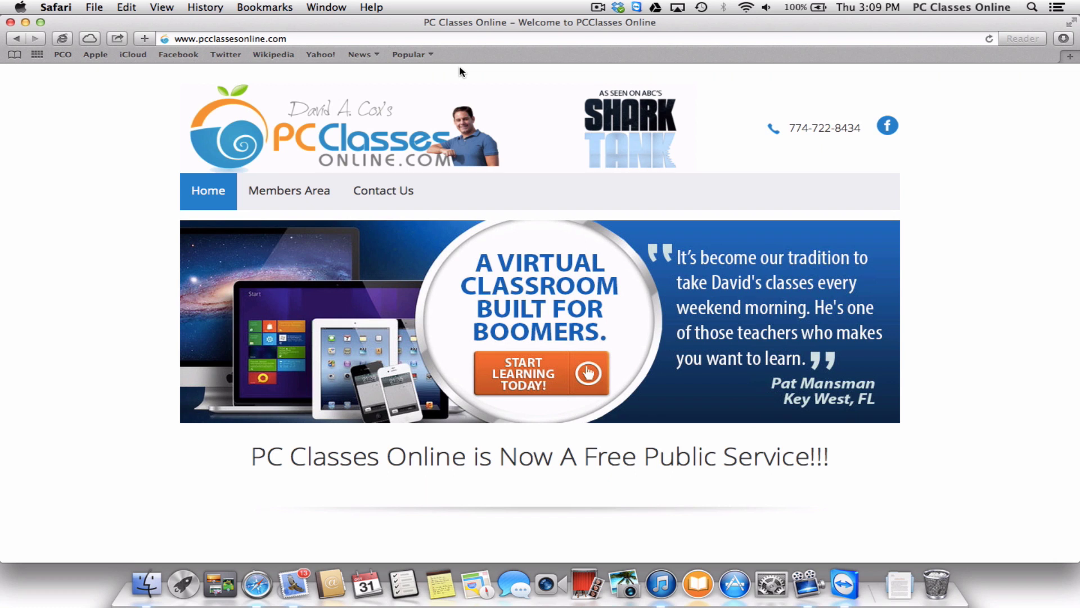
Move iCloud to the end of the Favorites Bar and delete the Wikipedia bookmark.
{"action": "left_click", "coordinate": [129, 58]}
{"action": "left_click_drag", "start_coordinate": [129, 58], "coordinate": [445, 35]}
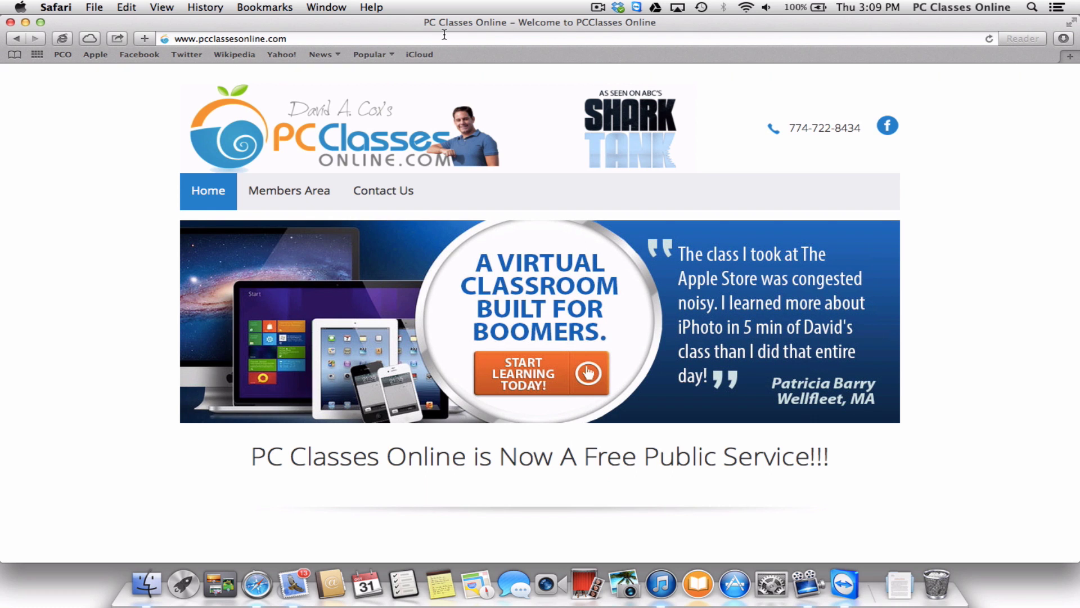
{"action": "right_click", "coordinate": [238, 56]}
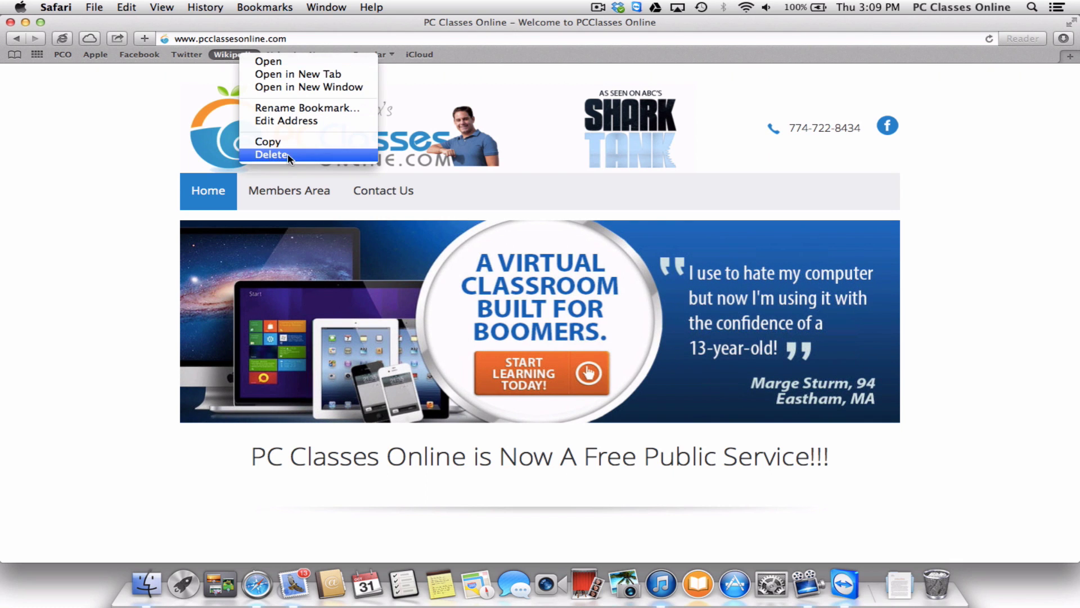
{"action": "left_click", "coordinate": [319, 154]}
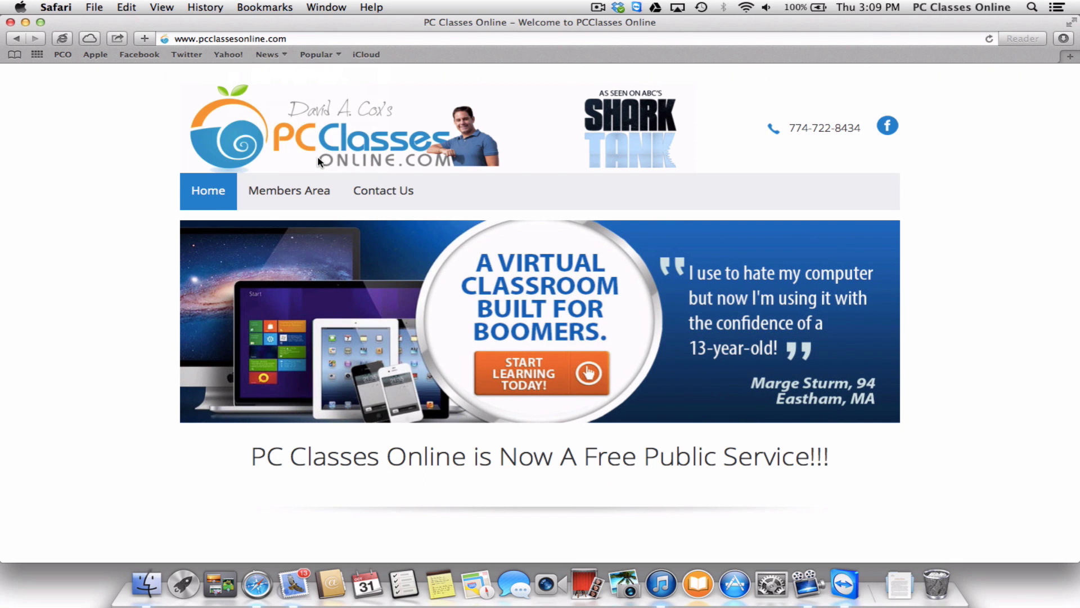
Drag the Twitter bookmark off the Favorites Bar and check the News folder's contents.
{"action": "right_click", "coordinate": [193, 56]}
{"action": "left_click_drag", "start_coordinate": [192, 56], "coordinate": [160, 200]}
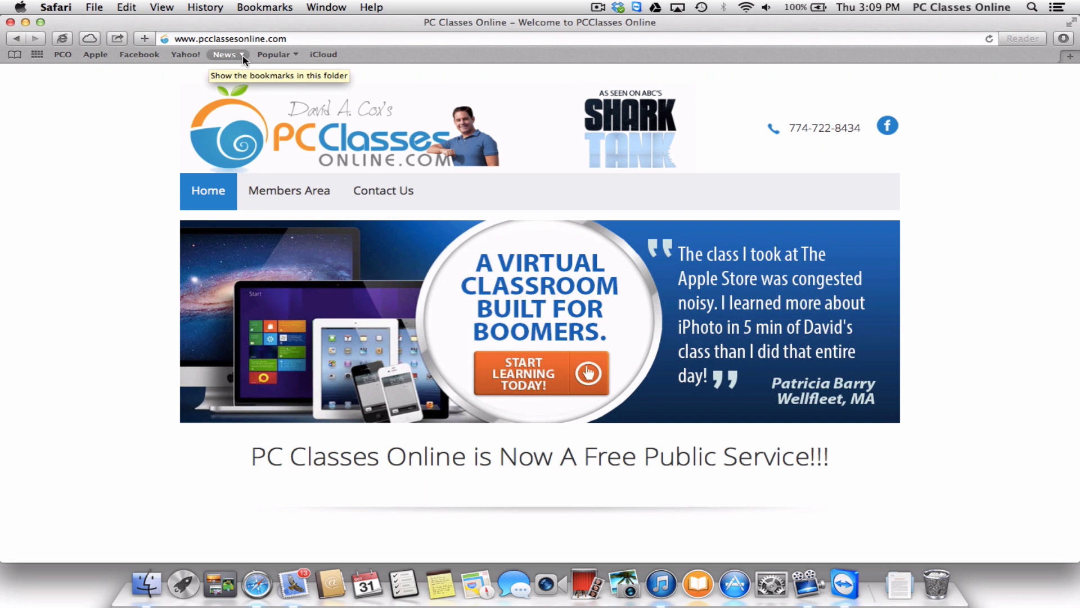
{"action": "left_click", "coordinate": [211, 57]}
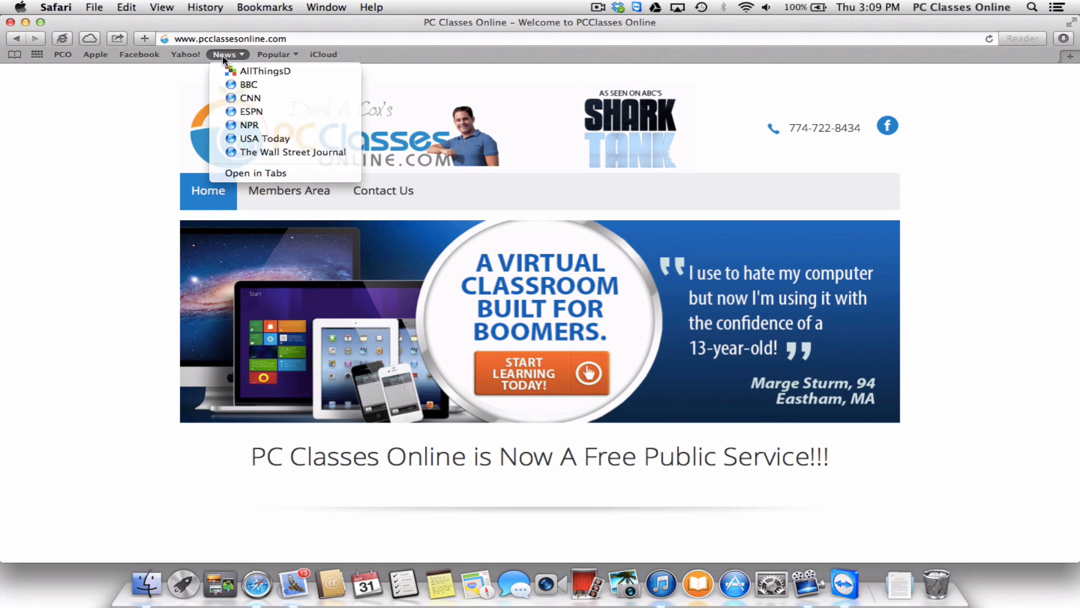
{"action": "left_click", "coordinate": [224, 57]}
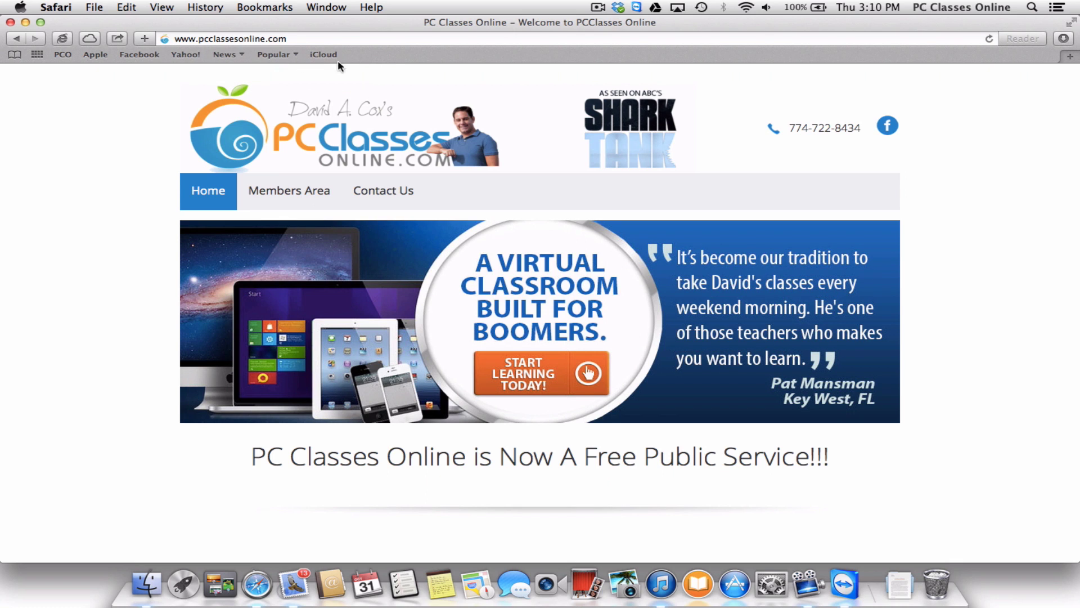
Create a new folder named 'Tech' on the Favorites Bar.
{"action": "right_click", "coordinate": [383, 56]}
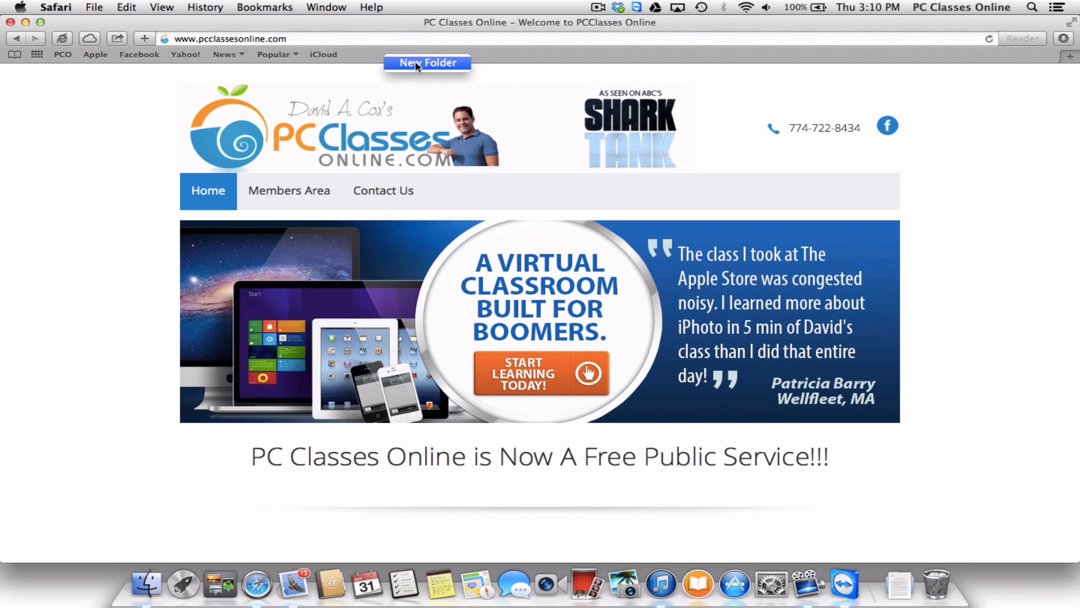
{"action": "left_click", "coordinate": [453, 65]}
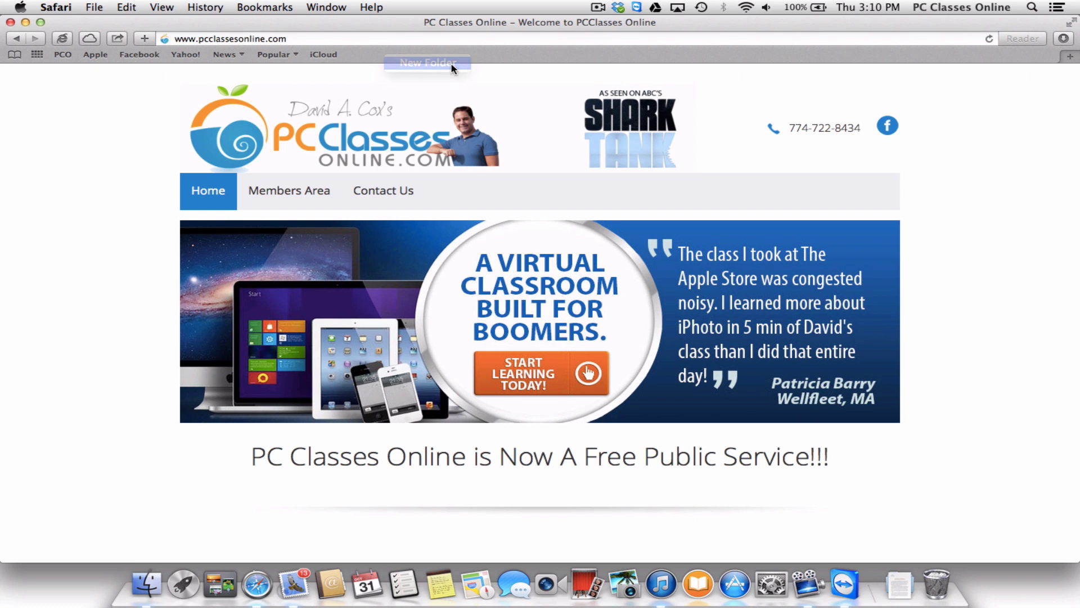
{"action": "type", "text": "Tech"}
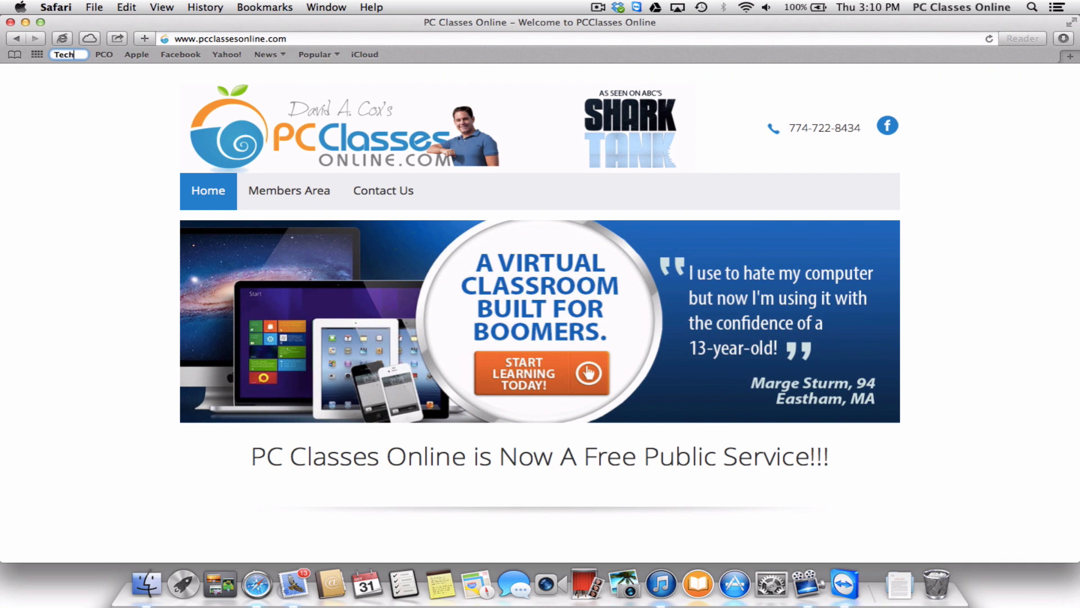
{"action": "key", "text": "Return"}
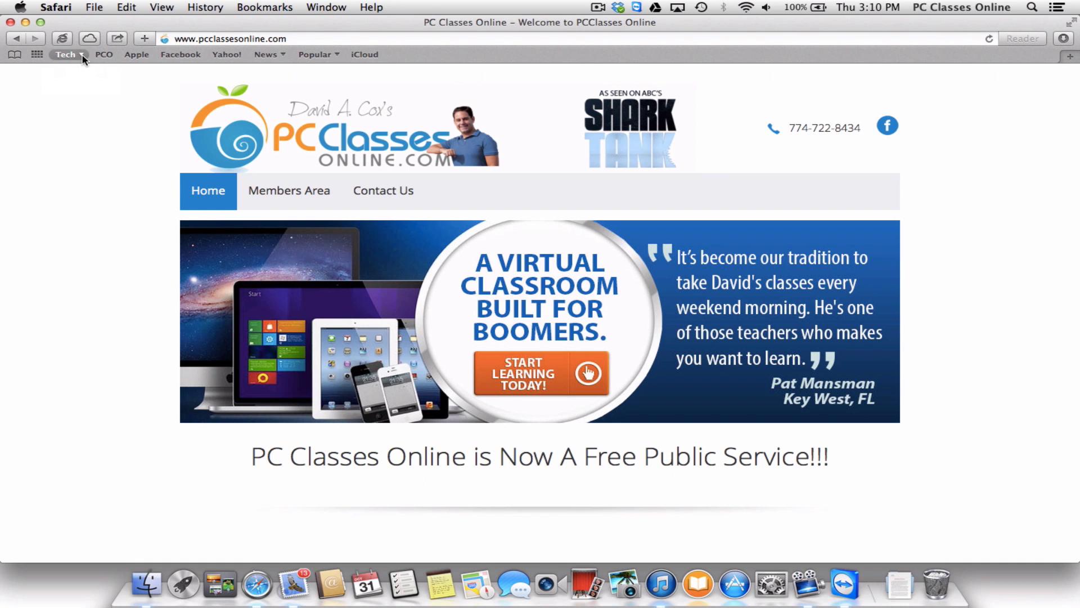
Move the PCO bookmark into the Tech folder via Show Bookmarks and confirm it's there.
{"action": "left_click", "coordinate": [272, 9]}
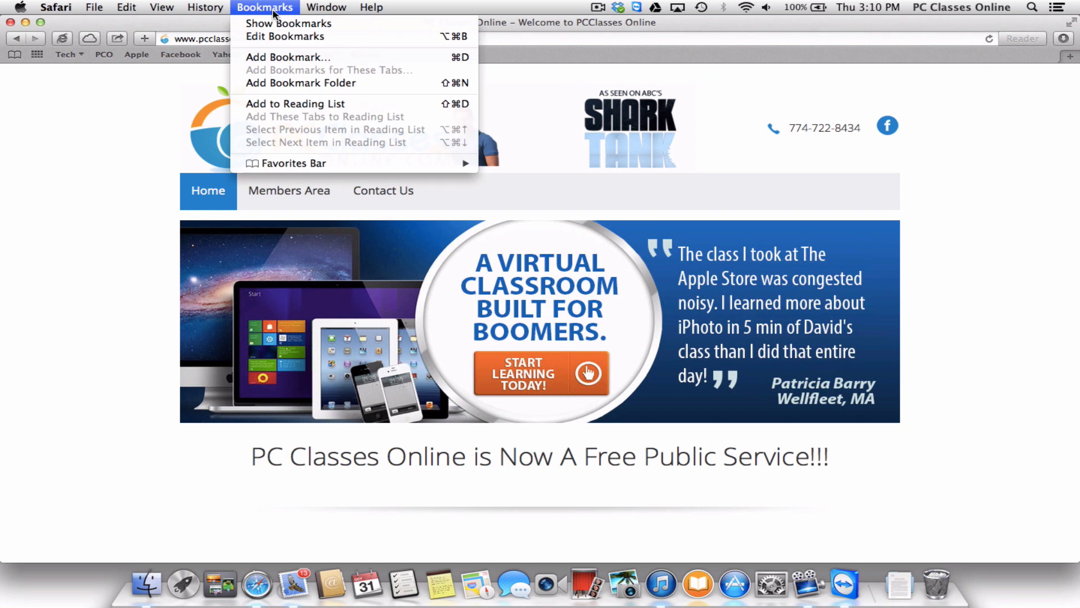
{"action": "left_click", "coordinate": [244, 24]}
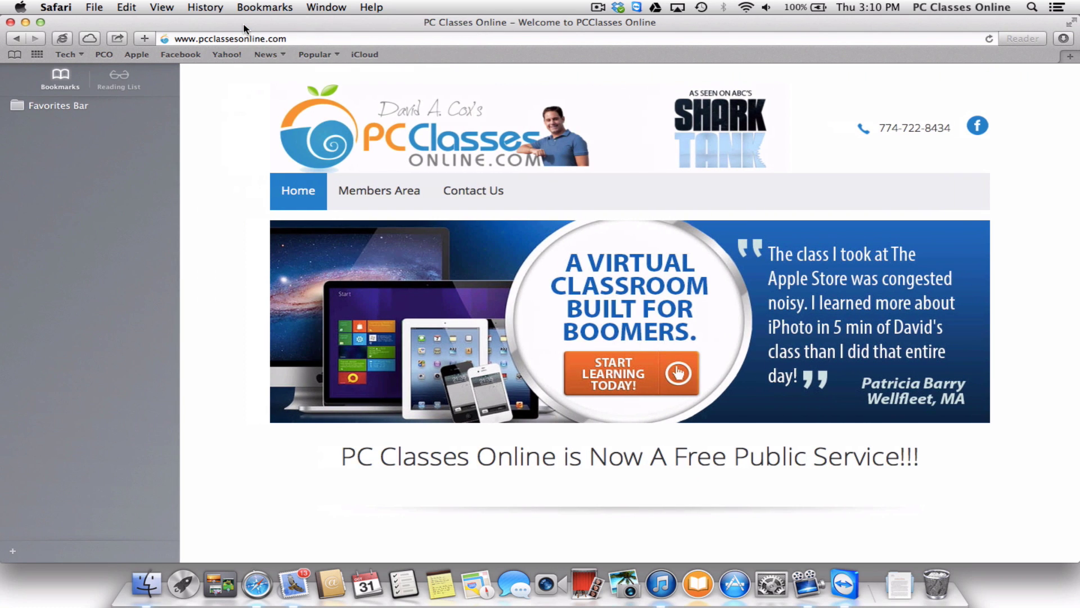
{"action": "left_click", "coordinate": [65, 107]}
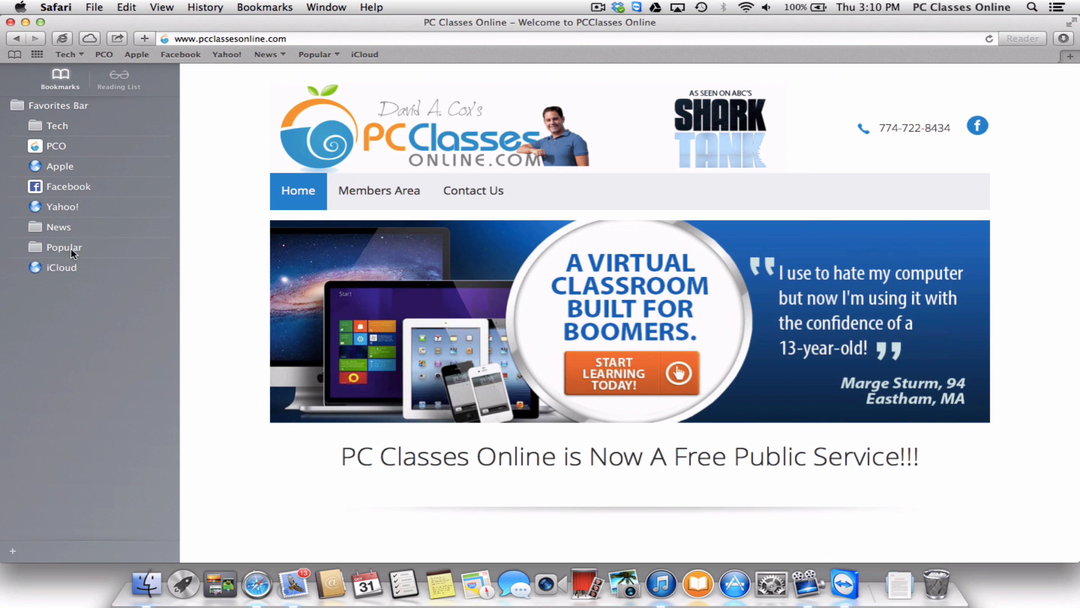
{"action": "left_click_drag", "start_coordinate": [63, 149], "coordinate": [50, 132]}
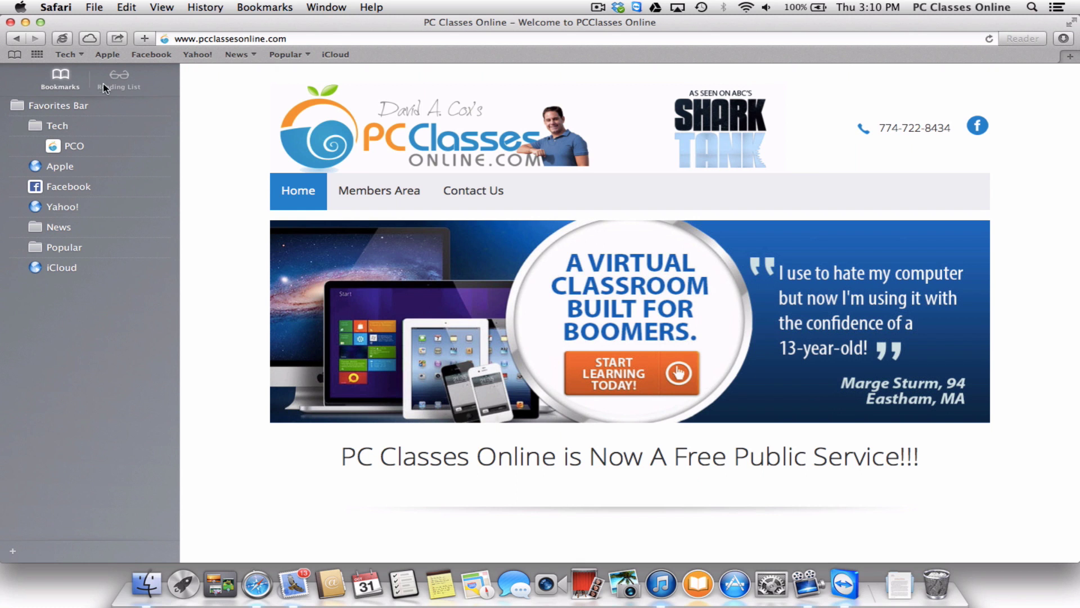
{"action": "left_click", "coordinate": [66, 56]}
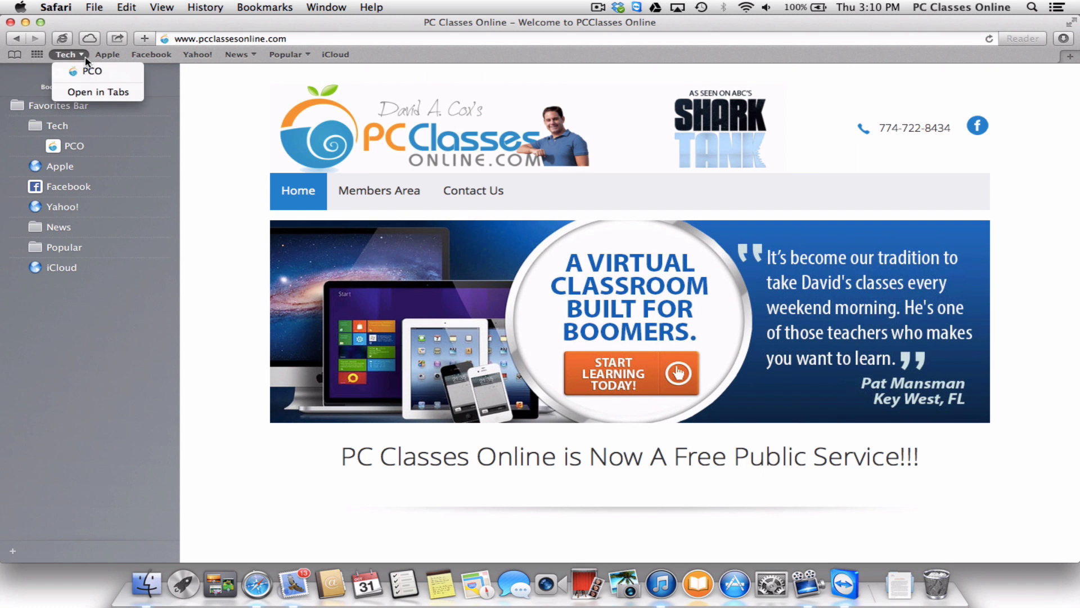
{"action": "left_click", "coordinate": [79, 59]}
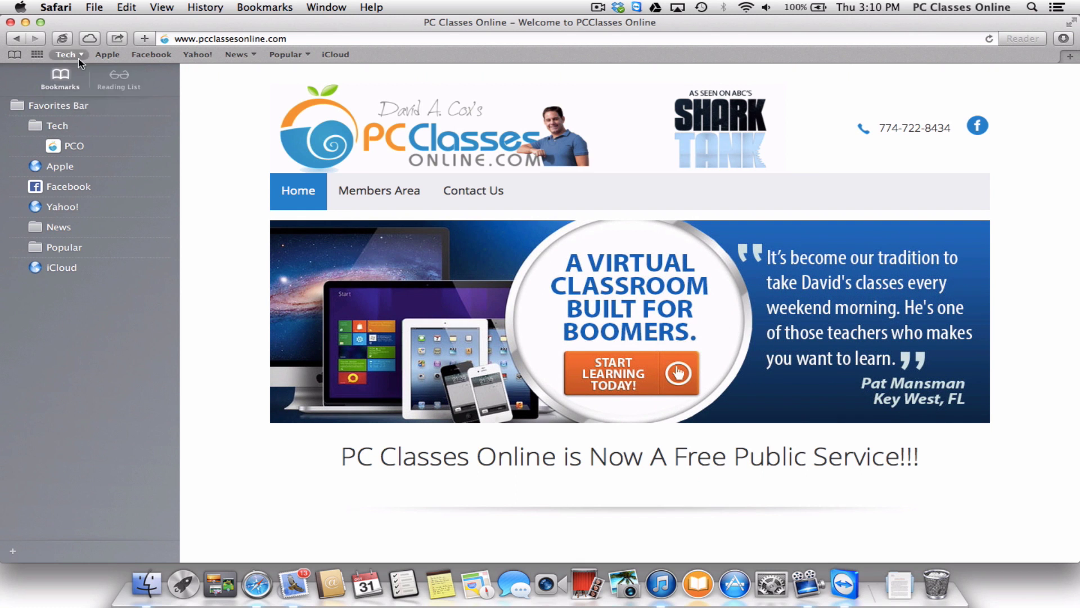
Close the Safari window and launch Mail to view its Inbox with 13 unread messages.
{"action": "left_click", "coordinate": [10, 22]}
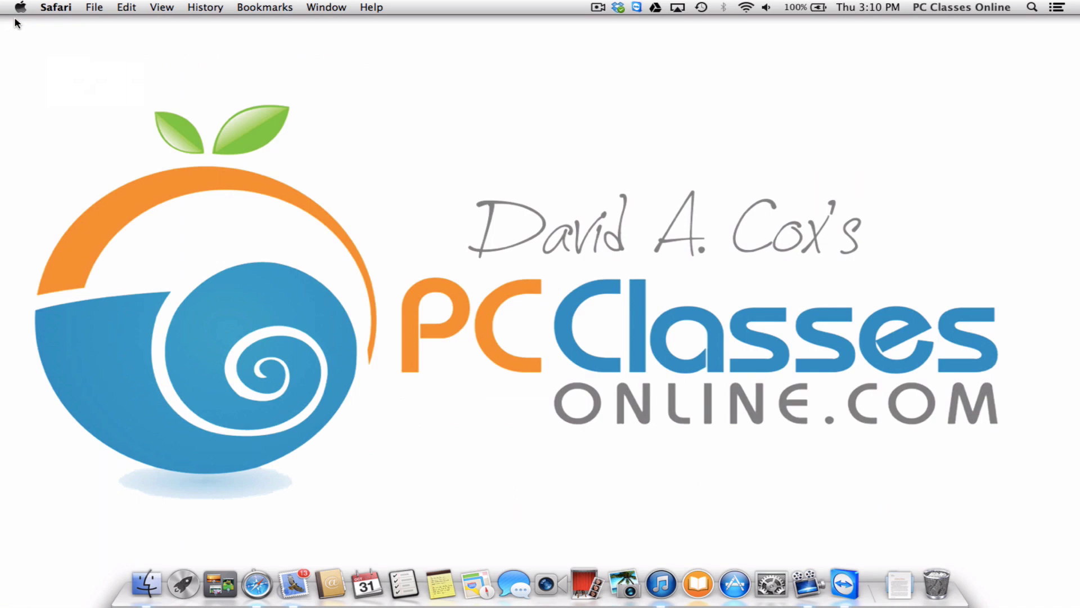
{"action": "left_click", "coordinate": [65, 55]}
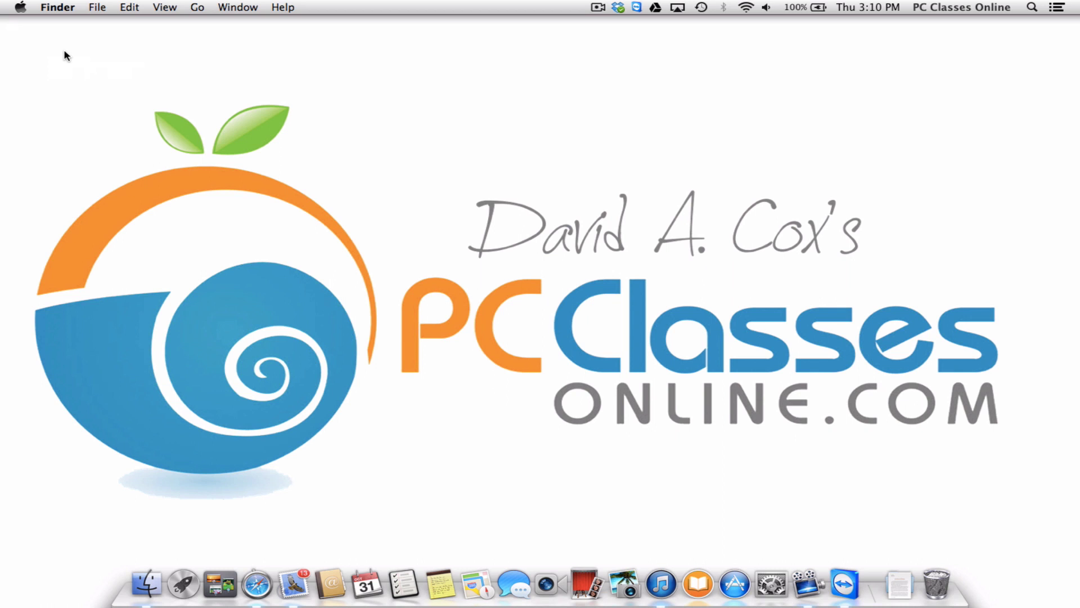
{"action": "left_click", "coordinate": [292, 583]}
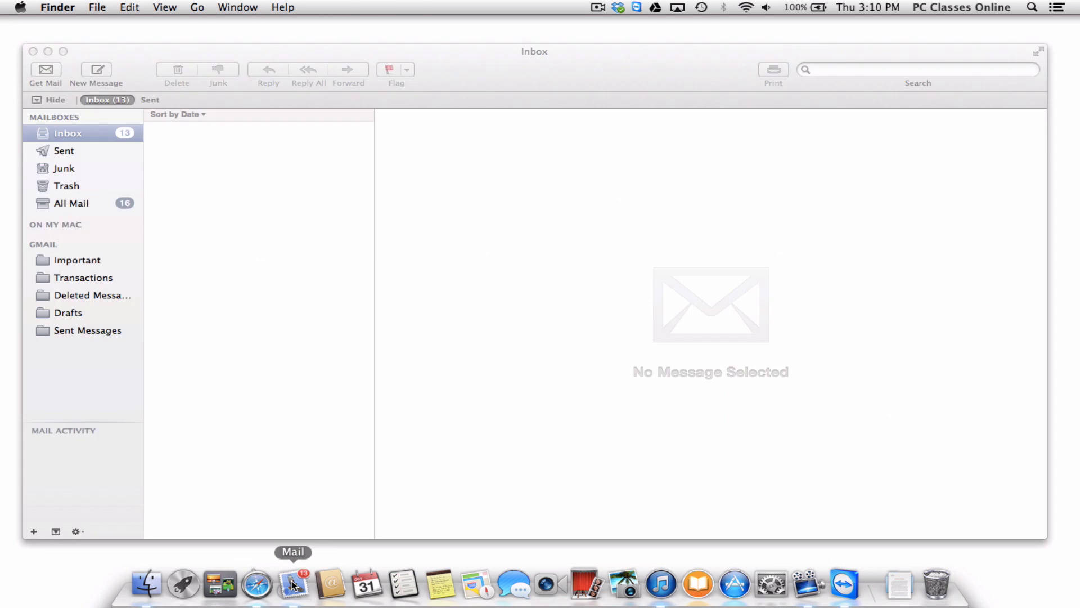
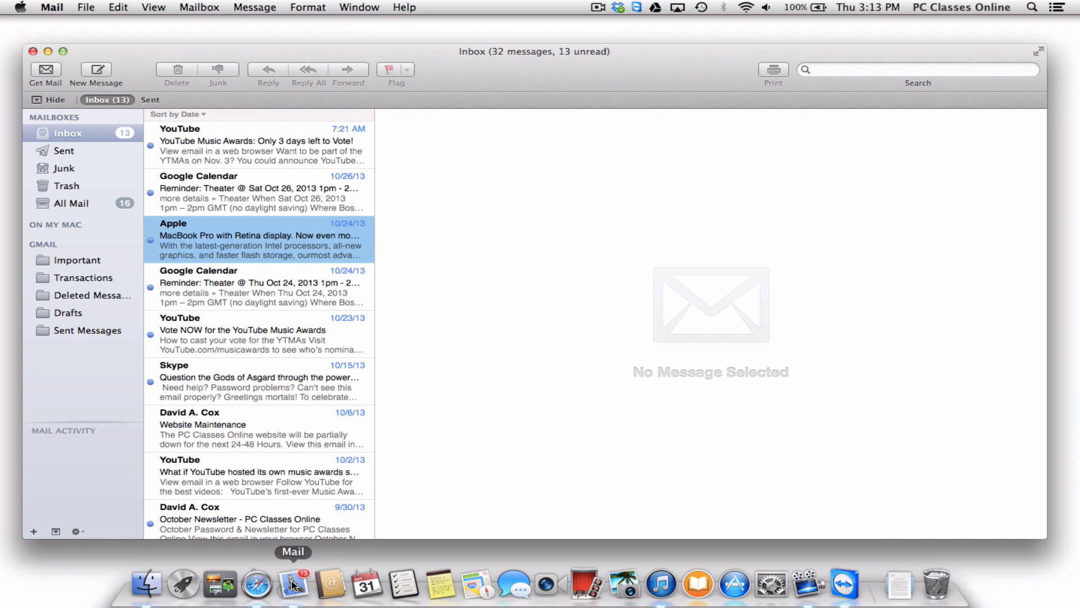
Create a new mailbox named 'Receipts' under the Gmail account.
{"action": "left_click", "coordinate": [35, 532]}
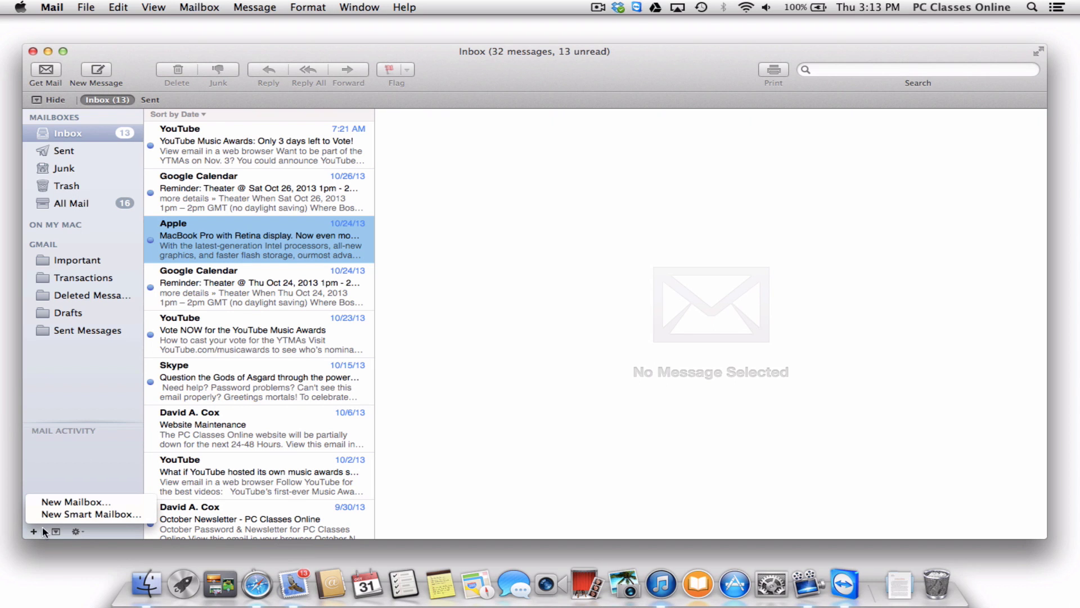
{"action": "left_click", "coordinate": [117, 504]}
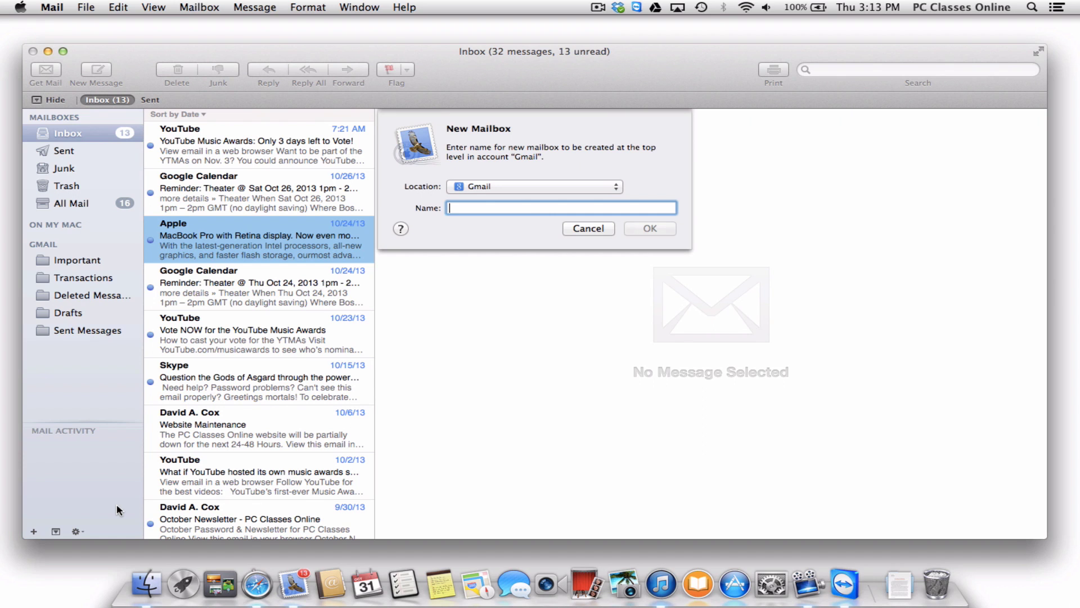
{"action": "left_click", "coordinate": [523, 187]}
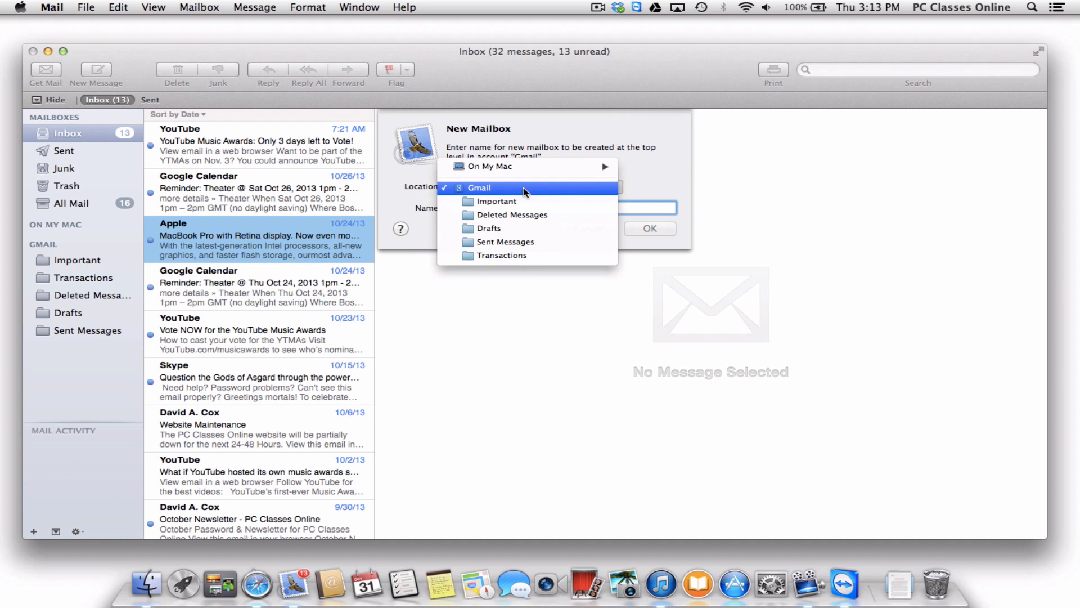
{"action": "mouse_move", "coordinate": [533, 173]}
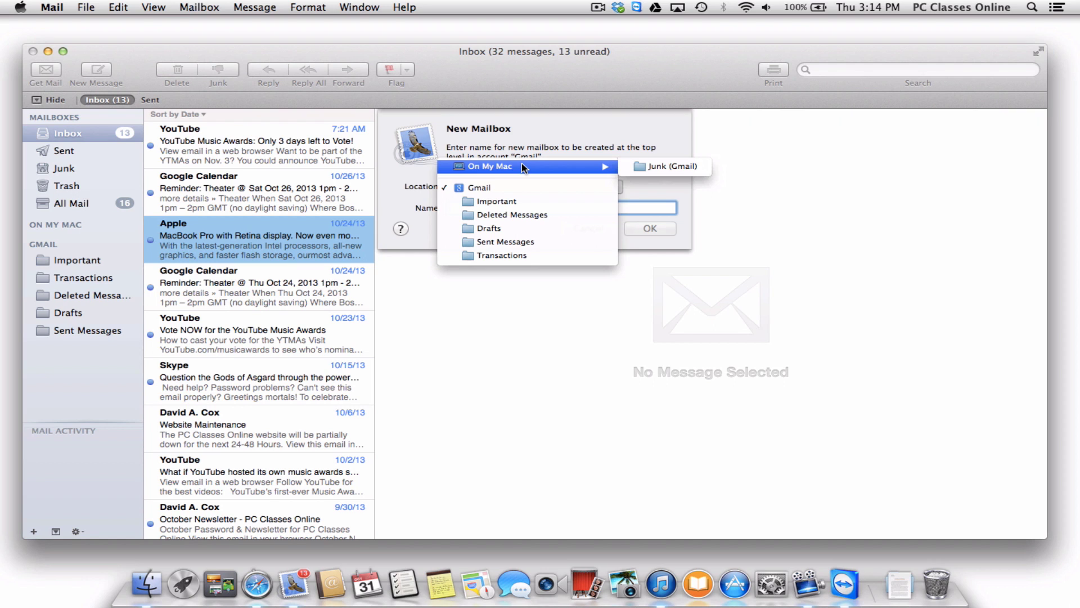
{"action": "left_click", "coordinate": [521, 187]}
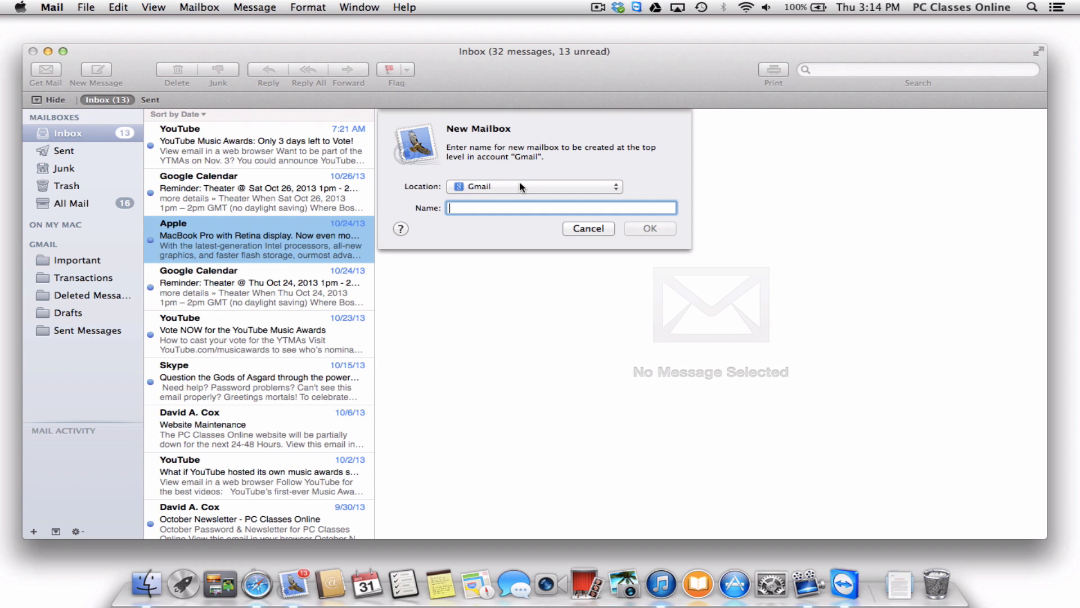
{"action": "type", "text": "R"}
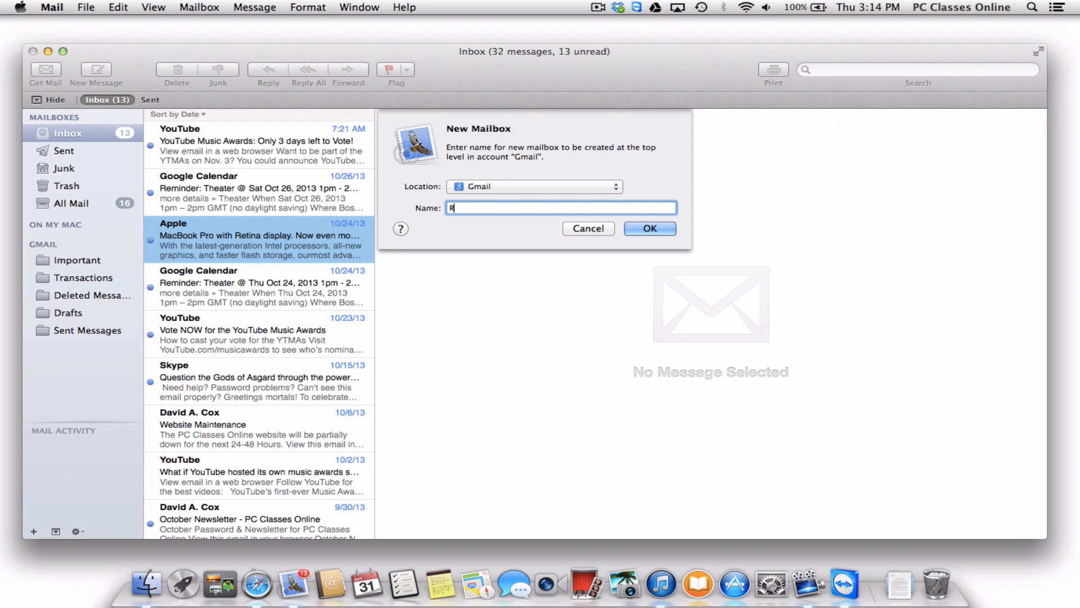
{"action": "type", "text": "eceipts"}
{"action": "key", "text": "Return"}
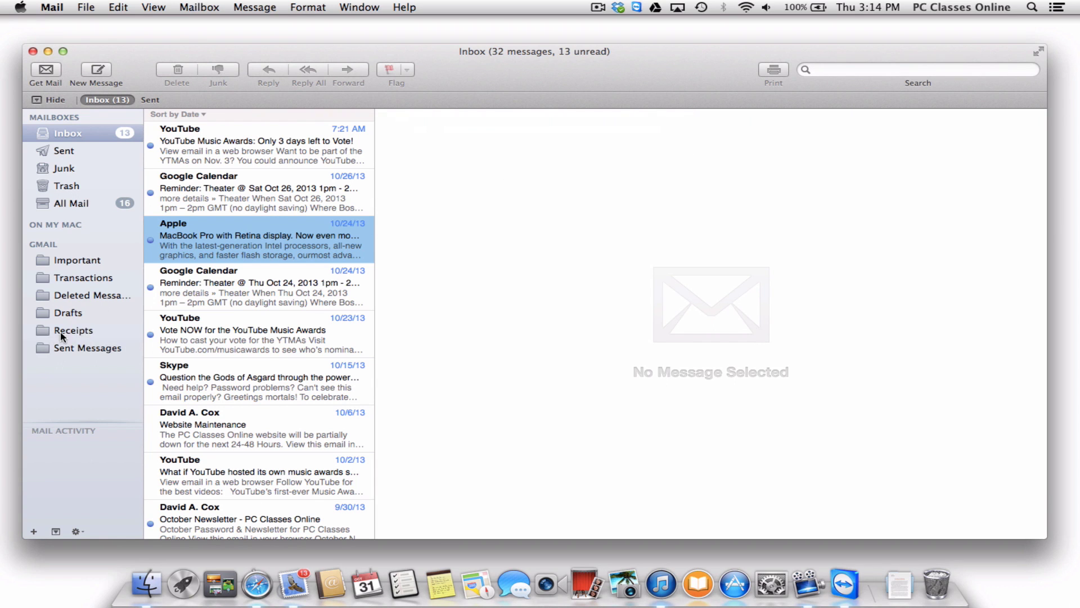
Drag the Apple MacBook Pro message into Receipts, confirm it's there, then return to the Inbox.
{"action": "left_click", "coordinate": [61, 332]}
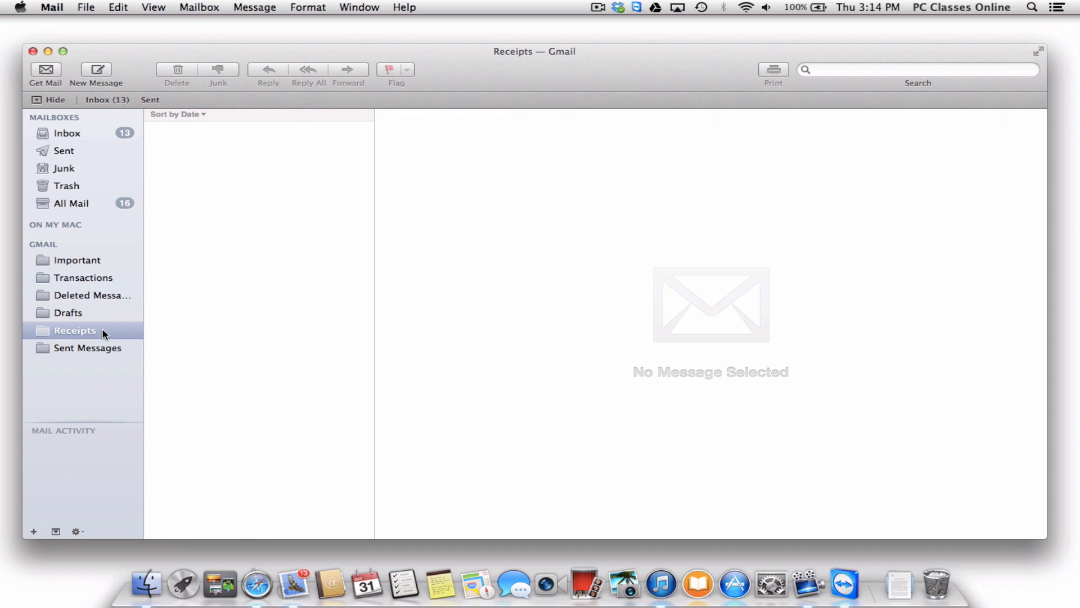
{"action": "left_click", "coordinate": [111, 141]}
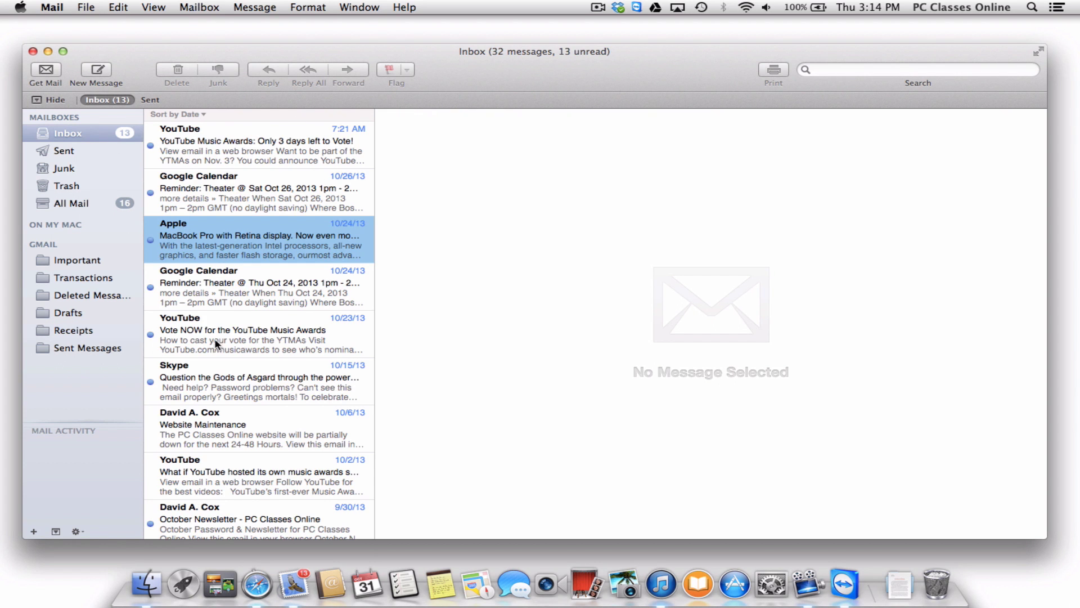
{"action": "left_click_drag", "start_coordinate": [226, 232], "coordinate": [103, 332]}
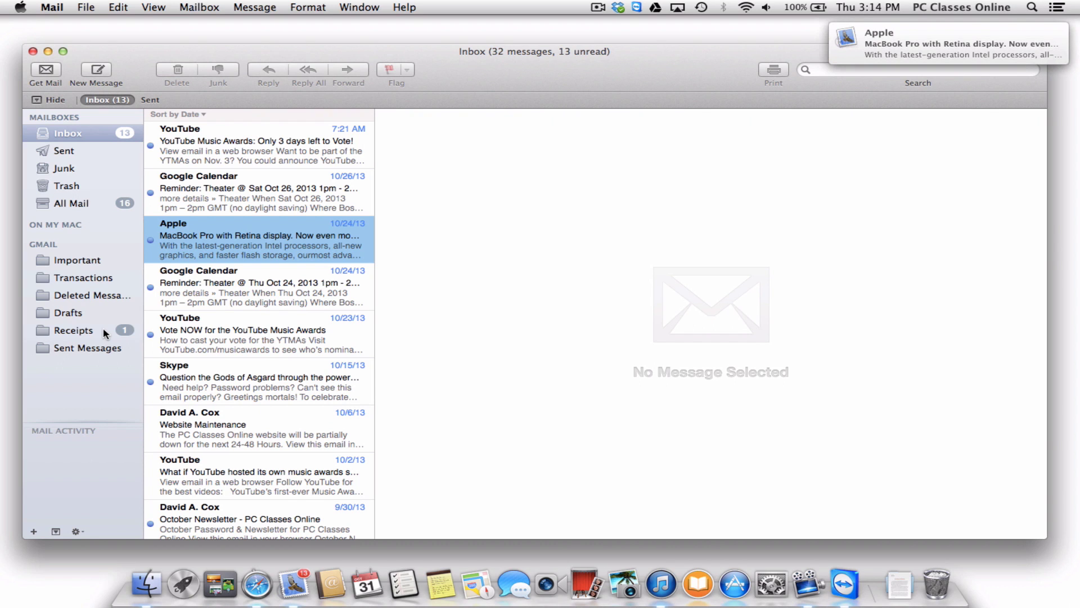
{"action": "left_click", "coordinate": [103, 331]}
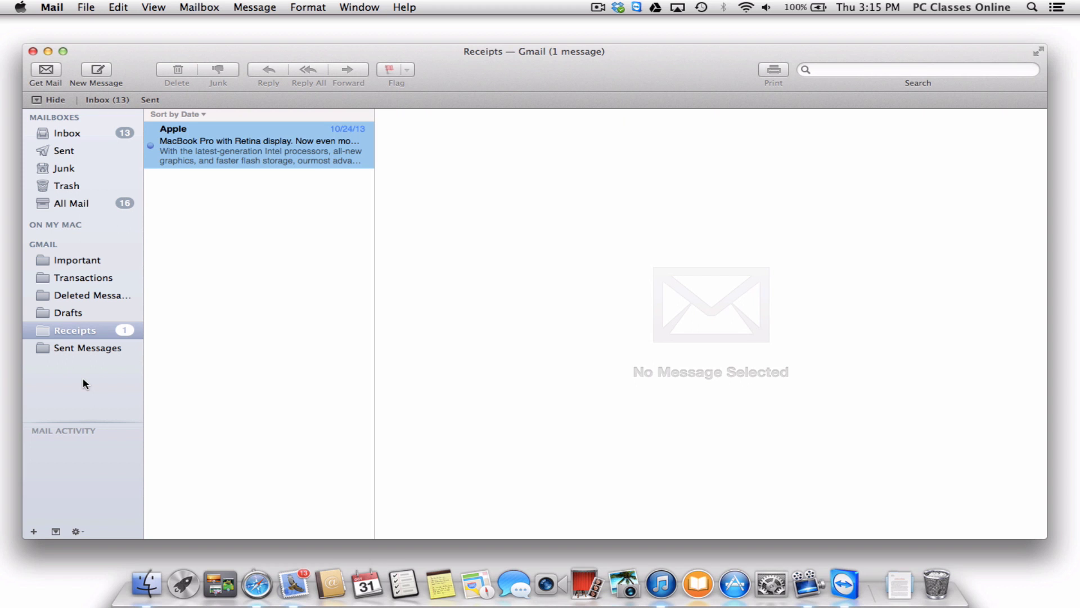
{"action": "left_click", "coordinate": [78, 151]}
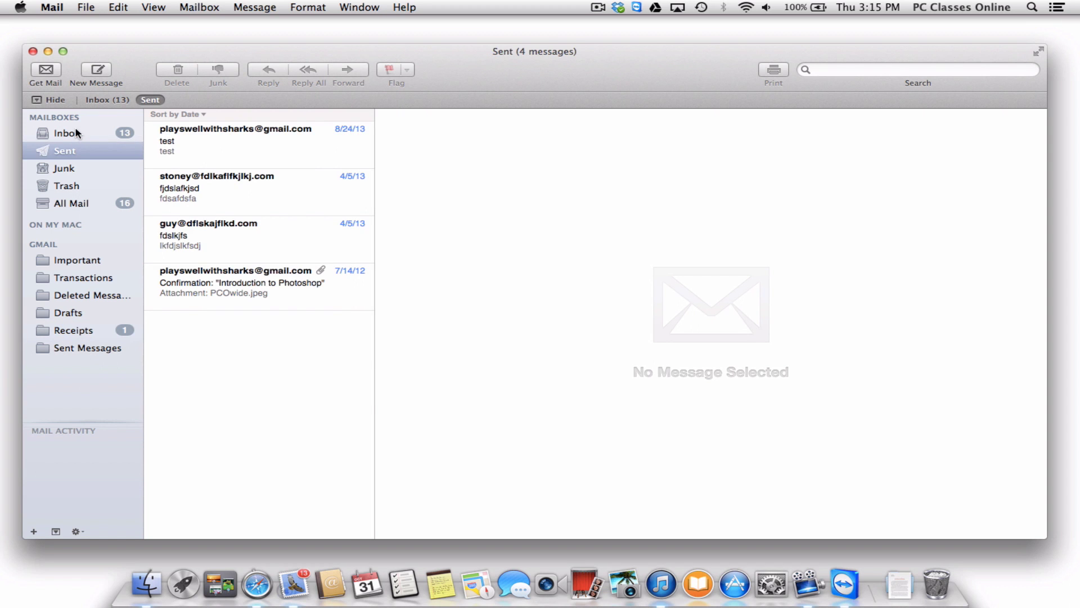
{"action": "left_click", "coordinate": [77, 132]}
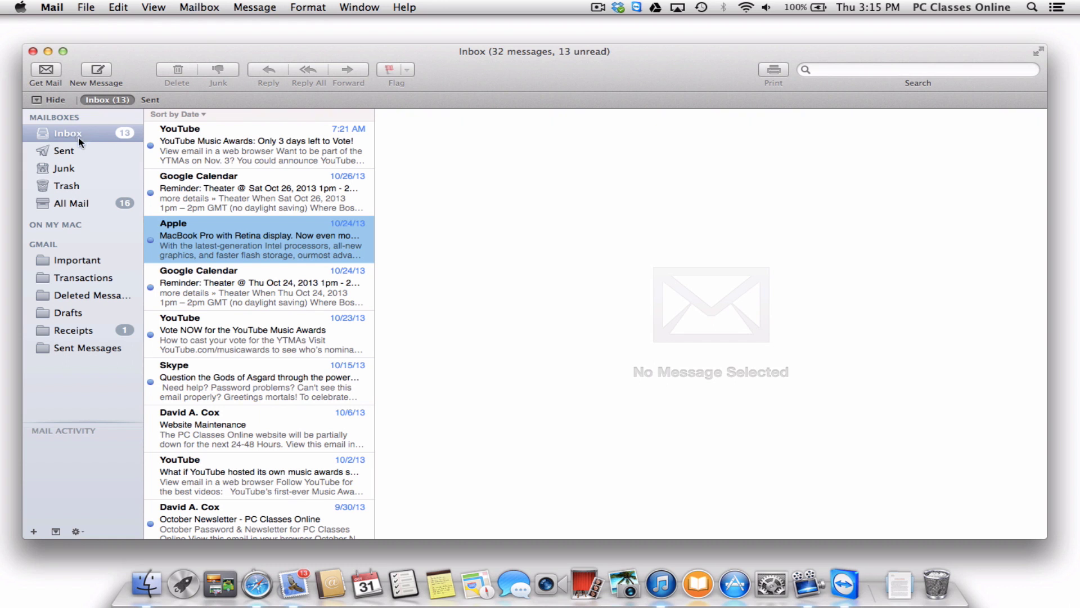
In Mail's Rules preferences, start a new rule named 'Receipts'.
{"action": "left_click", "coordinate": [62, 7]}
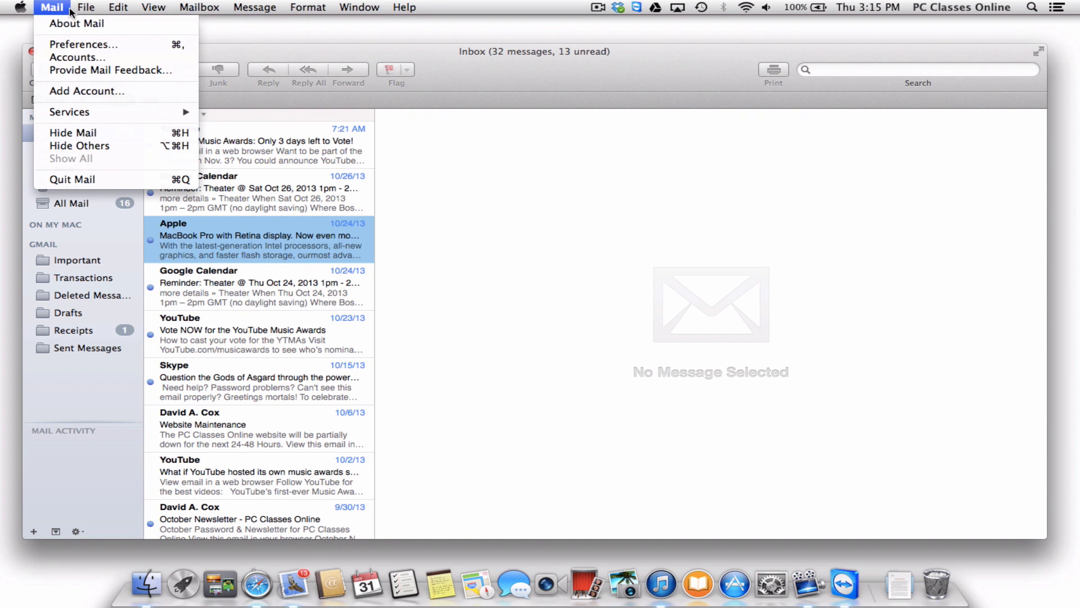
{"action": "left_click", "coordinate": [46, 45]}
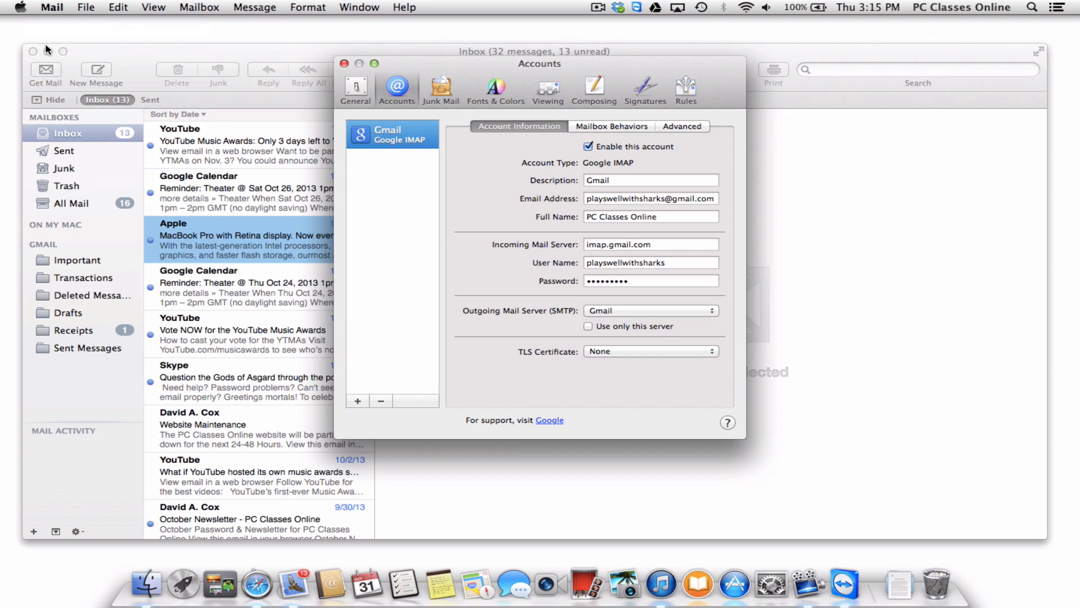
{"action": "left_click", "coordinate": [685, 90]}
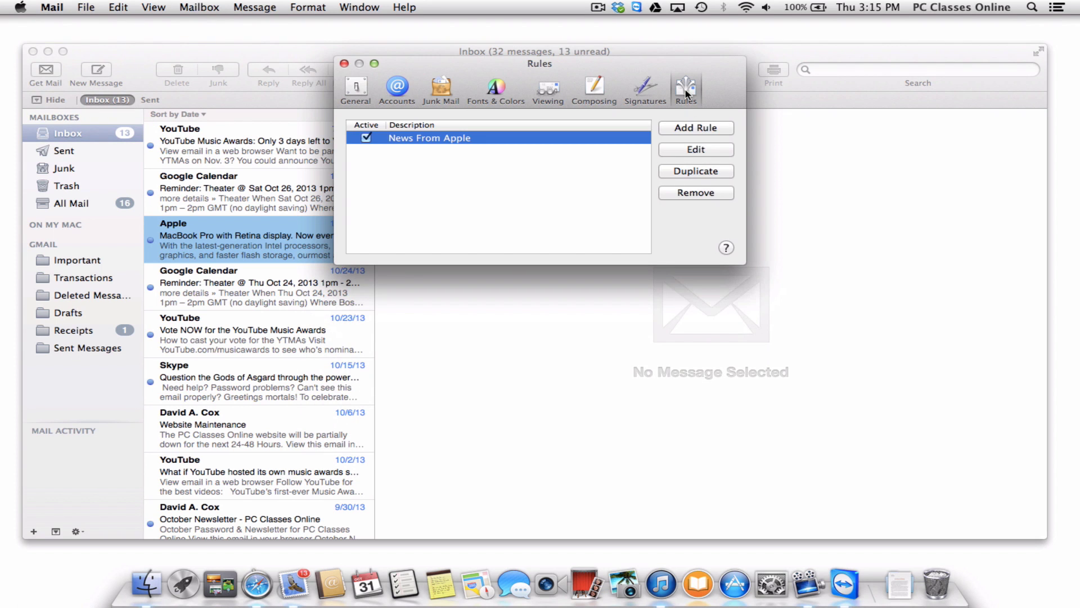
{"action": "left_click", "coordinate": [696, 128]}
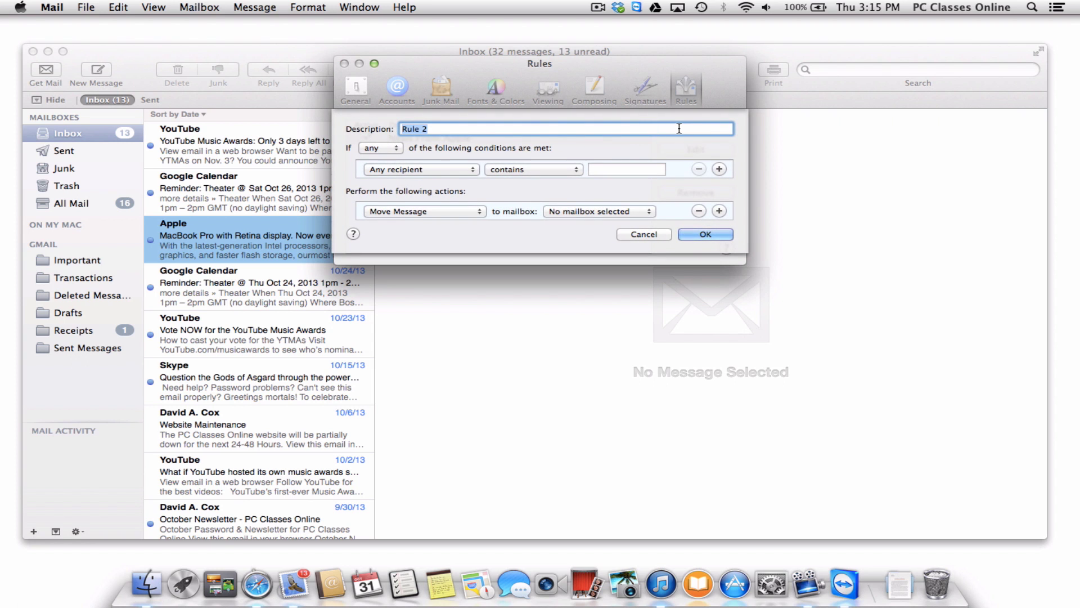
{"action": "type", "text": "Receipts"}
Make the rule move messages whose Subject contains 'receipt' to the Receipts mailbox.
{"action": "left_click", "coordinate": [403, 169]}
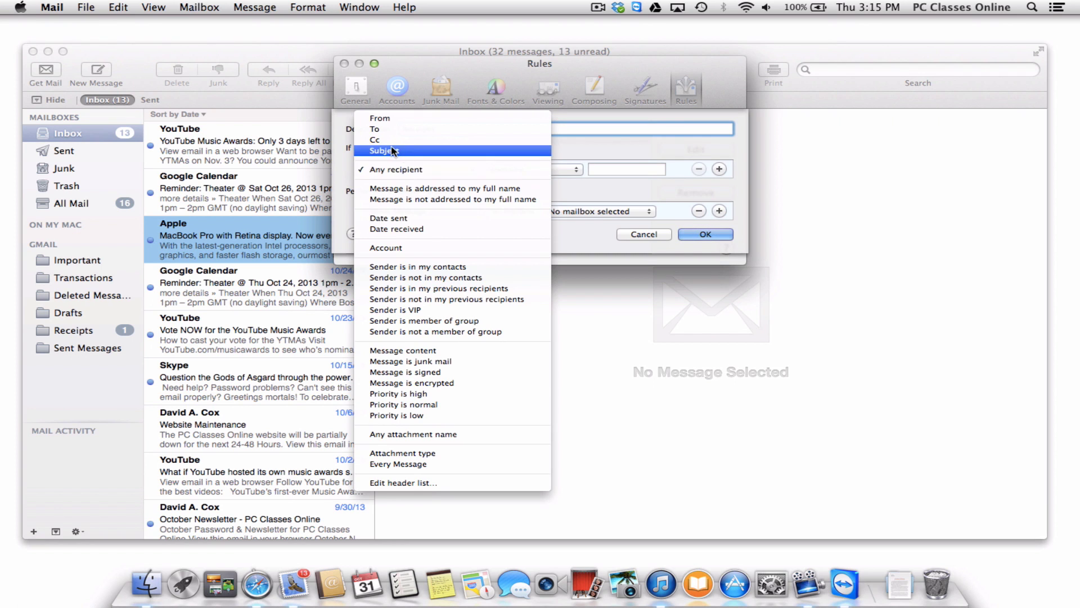
{"action": "left_click", "coordinate": [392, 151]}
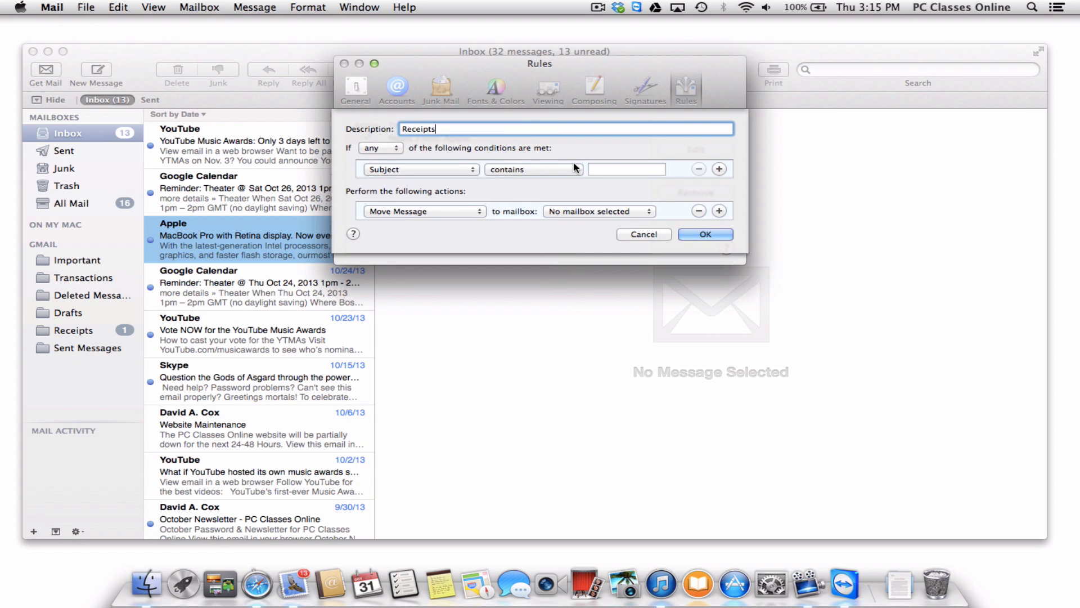
{"action": "left_click", "coordinate": [614, 168]}
{"action": "type", "text": "r"}
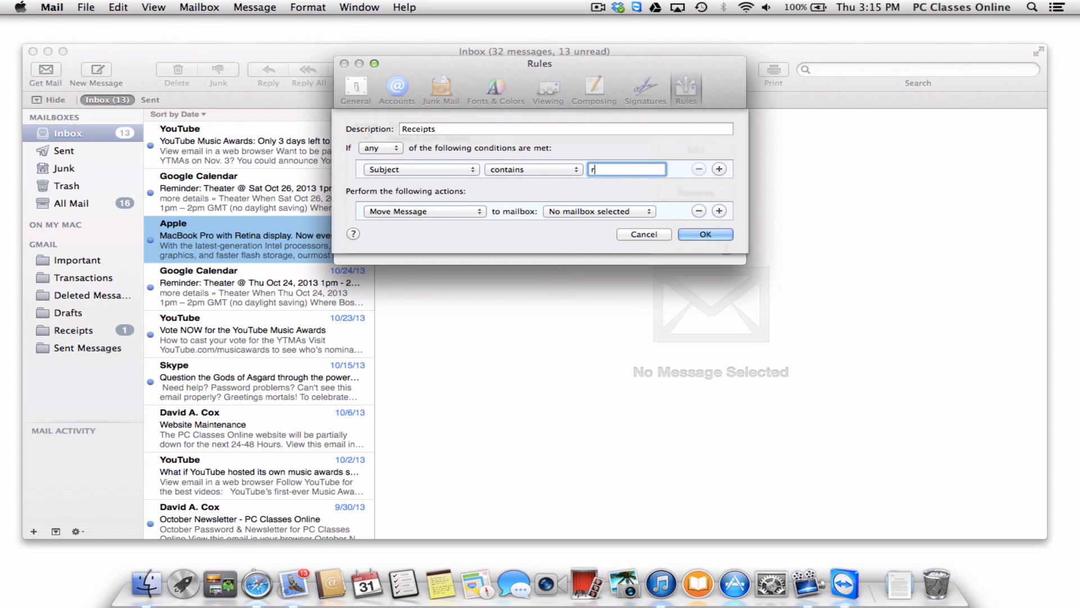
{"action": "type", "text": "eceipt"}
{"action": "left_click", "coordinate": [607, 212]}
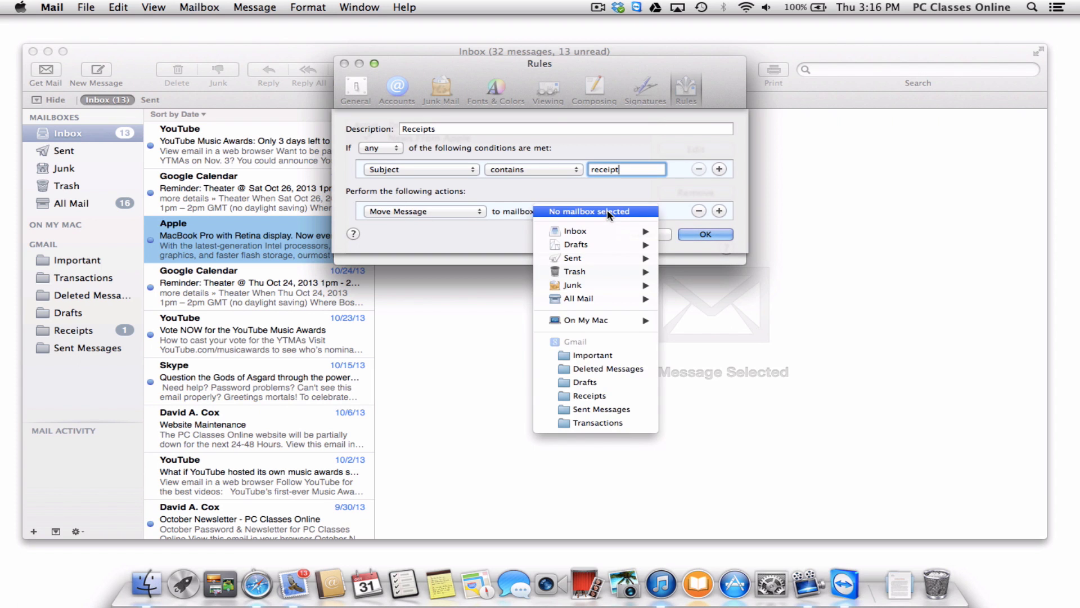
{"action": "left_click", "coordinate": [606, 395]}
{"action": "left_click", "coordinate": [705, 234]}
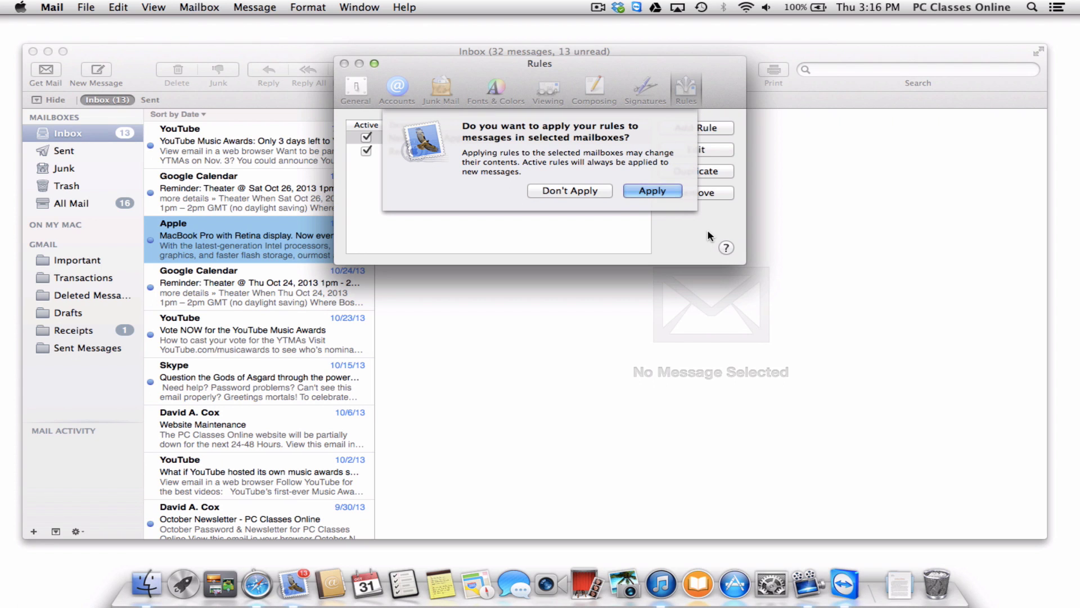
Change the Receipts rule's subject condition to 'YouTube', apply rules to existing mail, and close Rules.
{"action": "key", "text": "Return"}
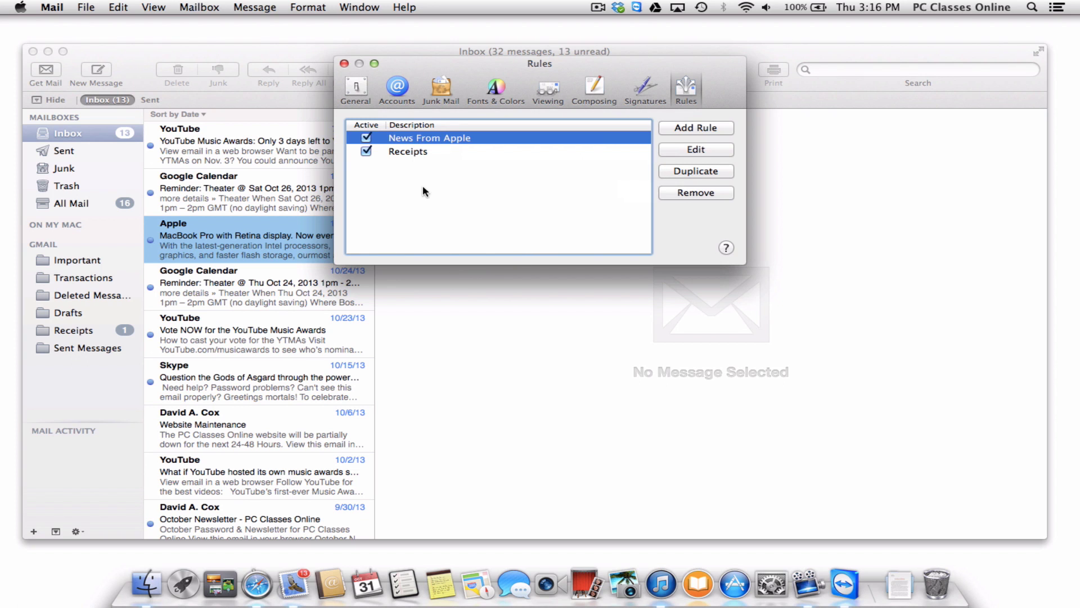
{"action": "left_click", "coordinate": [420, 153]}
{"action": "left_click", "coordinate": [695, 150]}
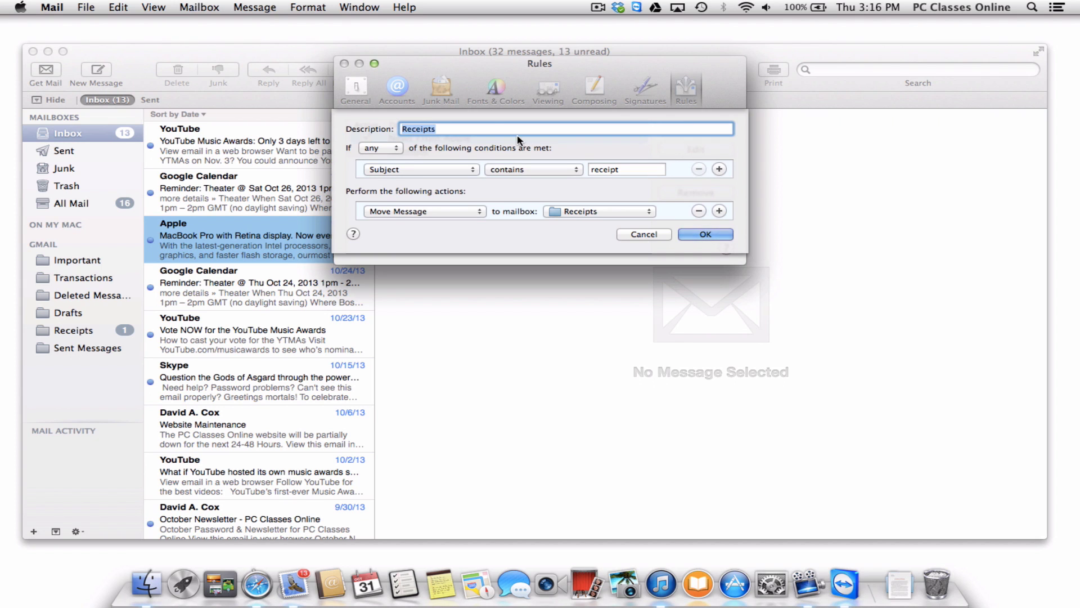
{"action": "left_click", "coordinate": [439, 129]}
{"action": "key", "text": "Tab"}
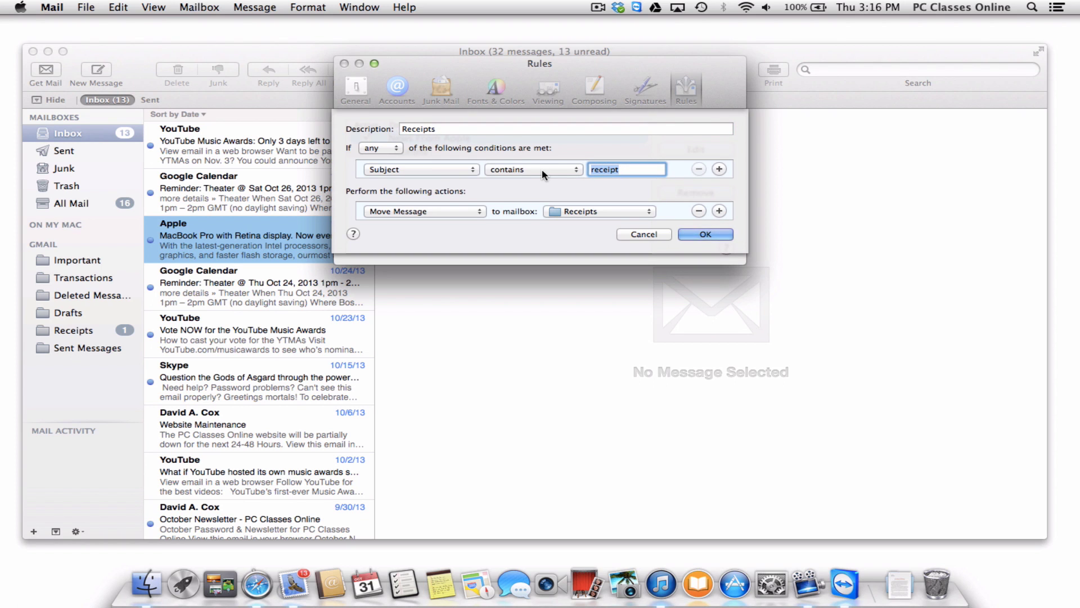
{"action": "type", "text": "YouTube"}
{"action": "left_click", "coordinate": [704, 234]}
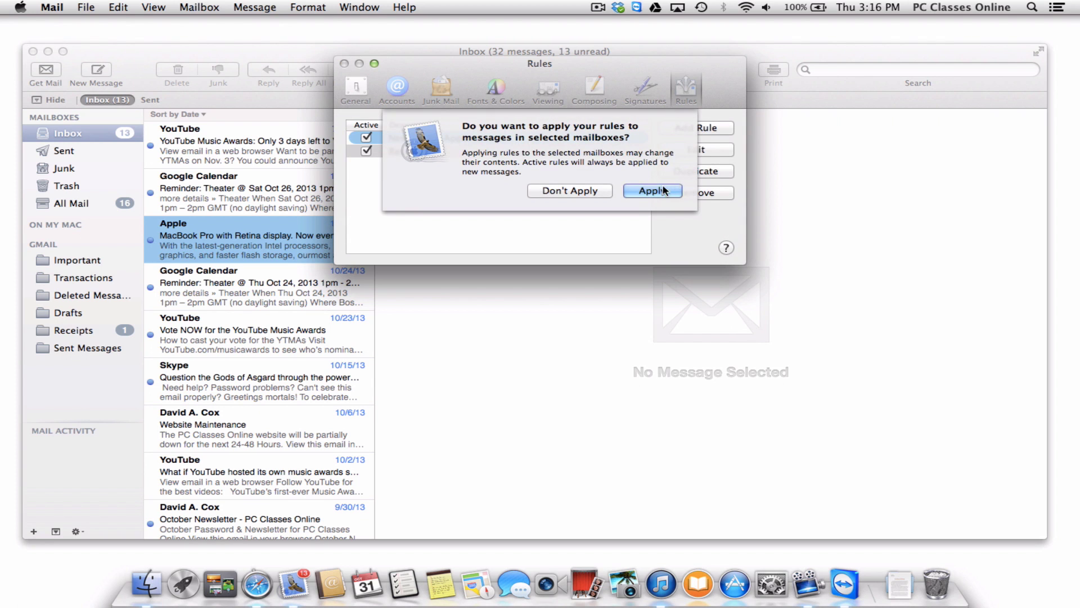
{"action": "left_click", "coordinate": [664, 191]}
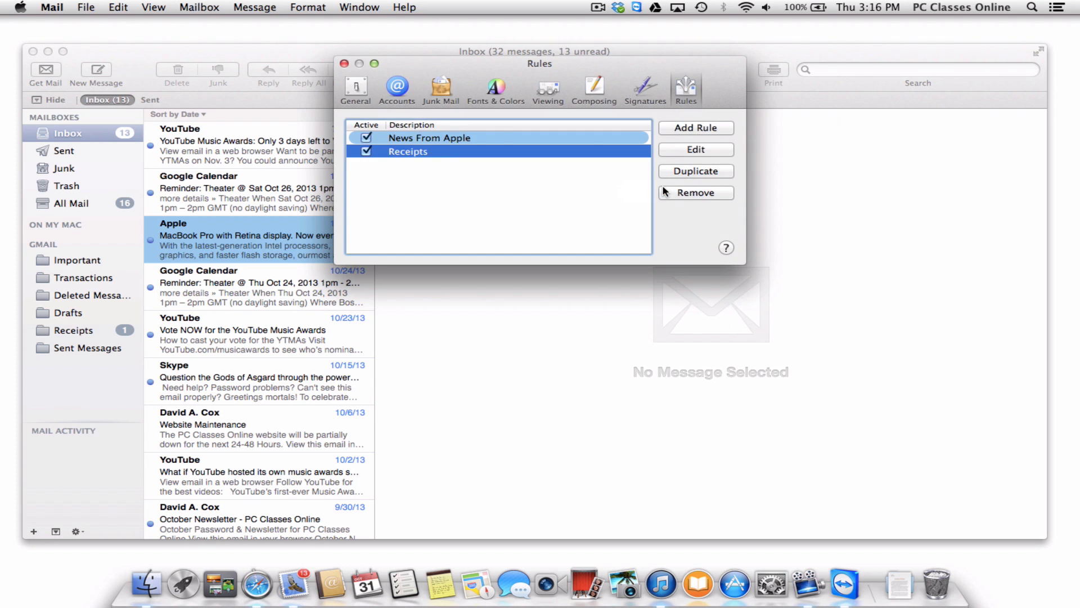
{"action": "left_click", "coordinate": [344, 63]}
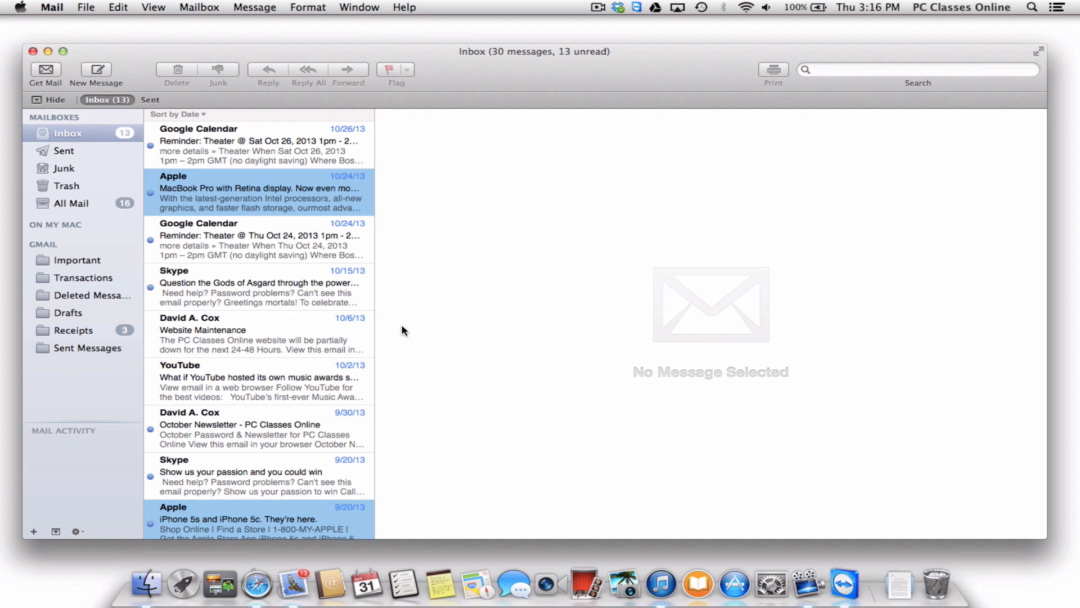
Close Mail and bring up a Finder window.
{"action": "left_click", "coordinate": [35, 49]}
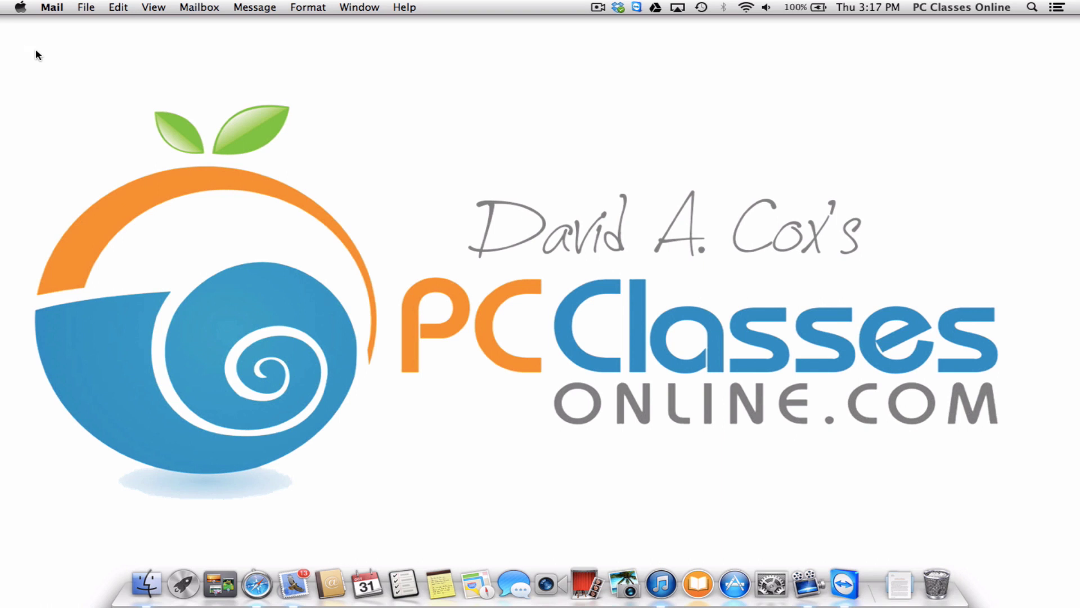
{"action": "left_click", "coordinate": [147, 584]}
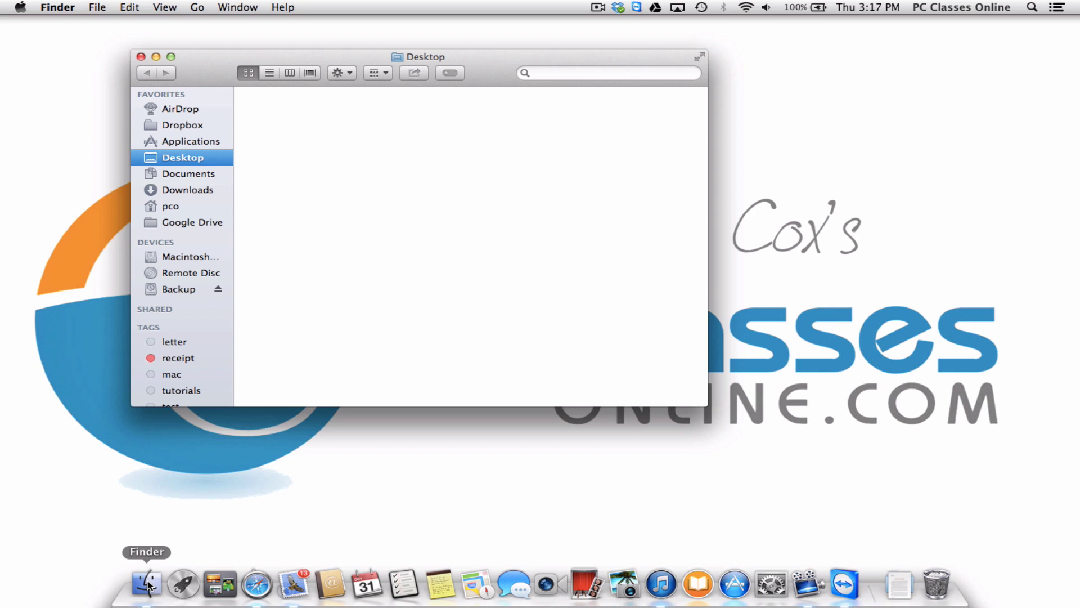
{"action": "left_click", "coordinate": [551, 73]}
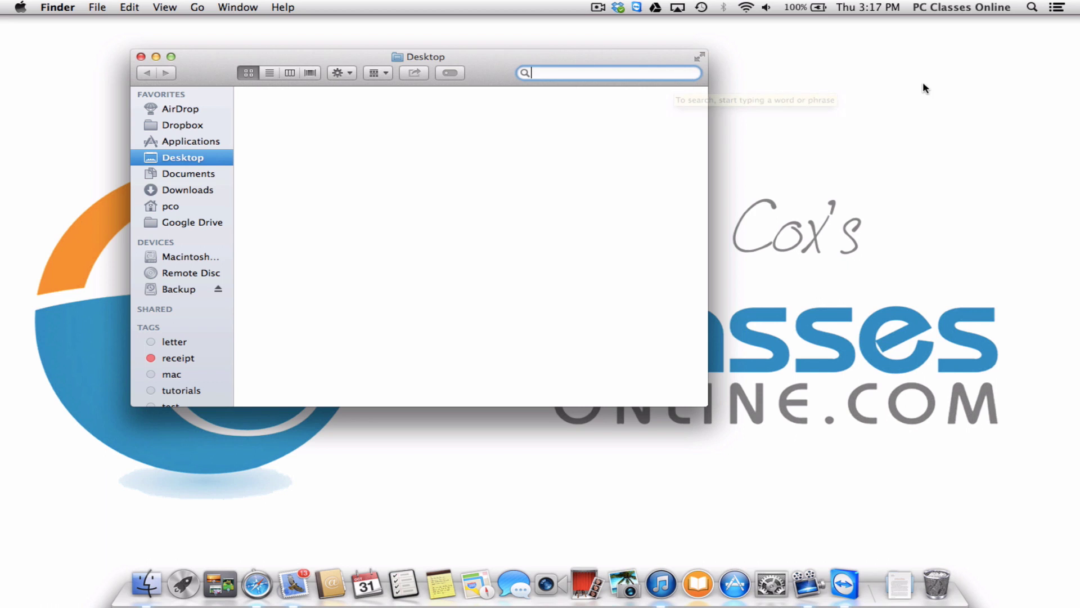
Spotlight-search 'dummy', open dummy letter copy 3 in Pages, then close the letter.
{"action": "left_click", "coordinate": [1034, 9]}
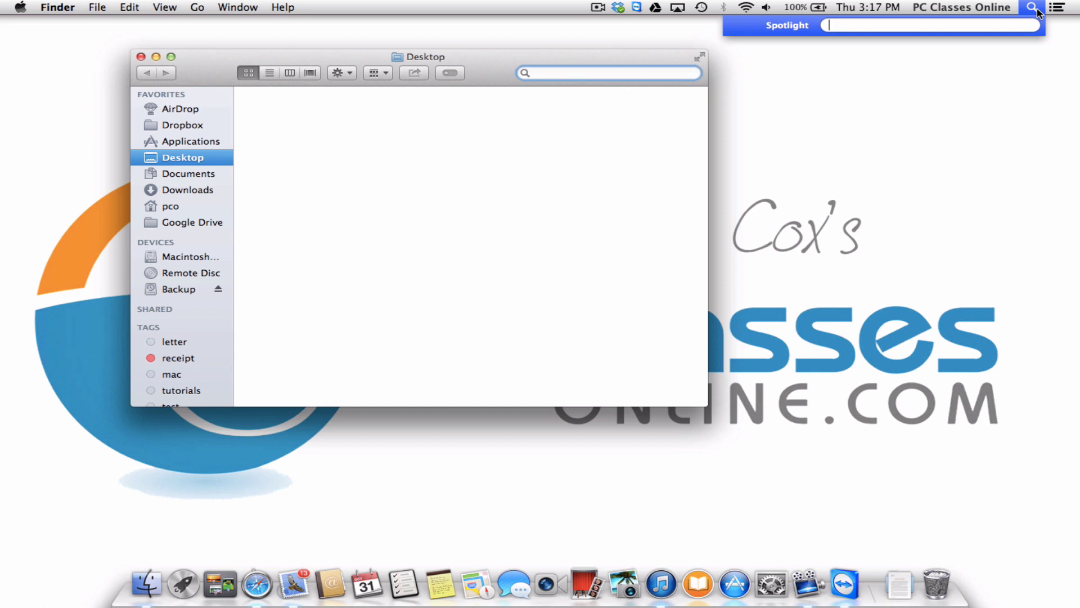
{"action": "type", "text": "dummy"}
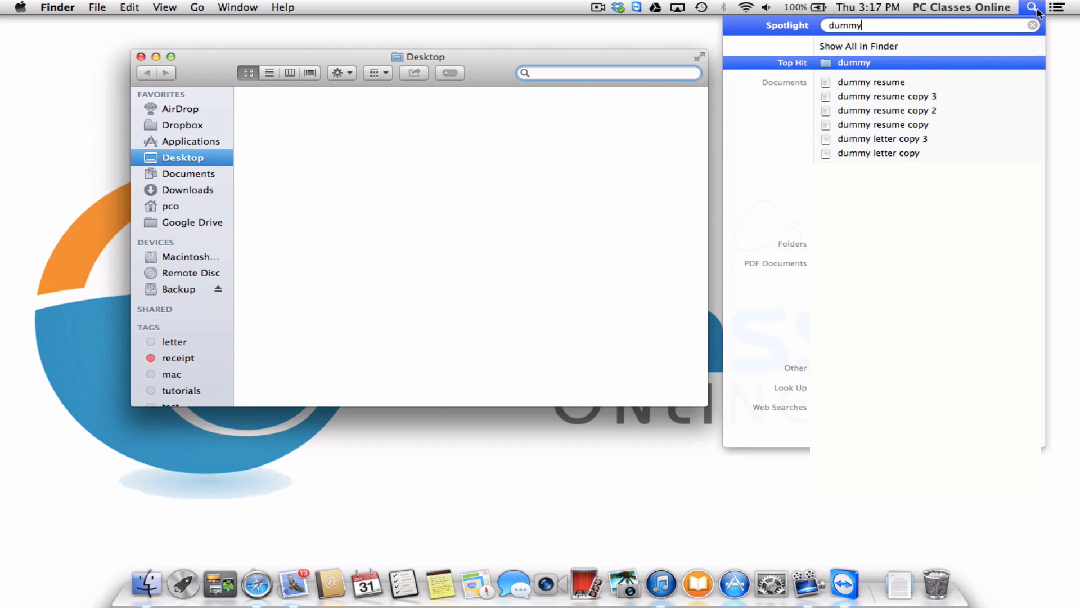
{"action": "mouse_move", "coordinate": [1015, 151]}
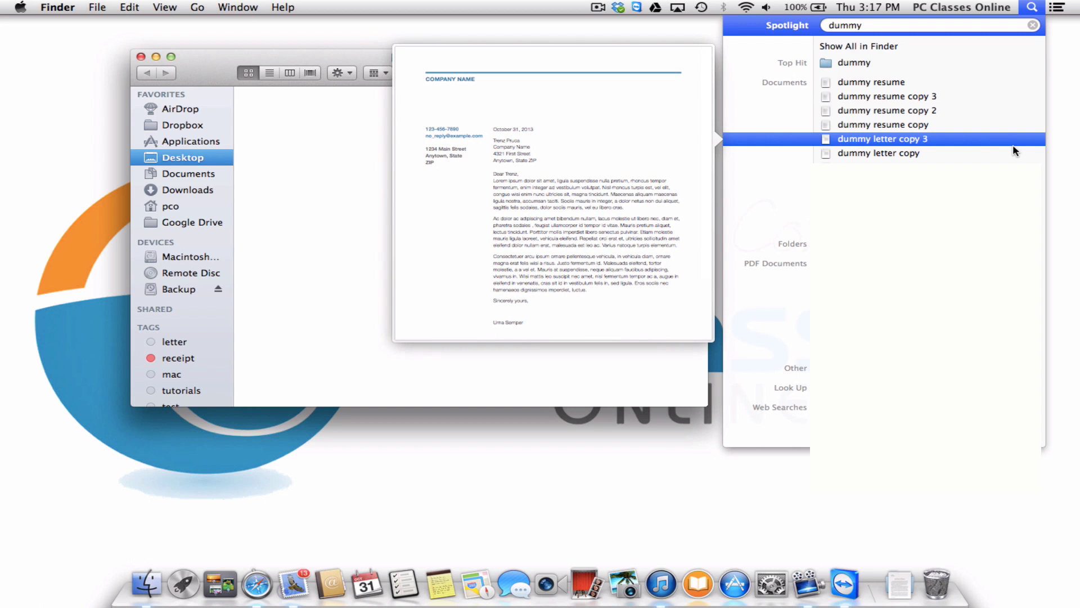
{"action": "left_click", "coordinate": [1013, 144]}
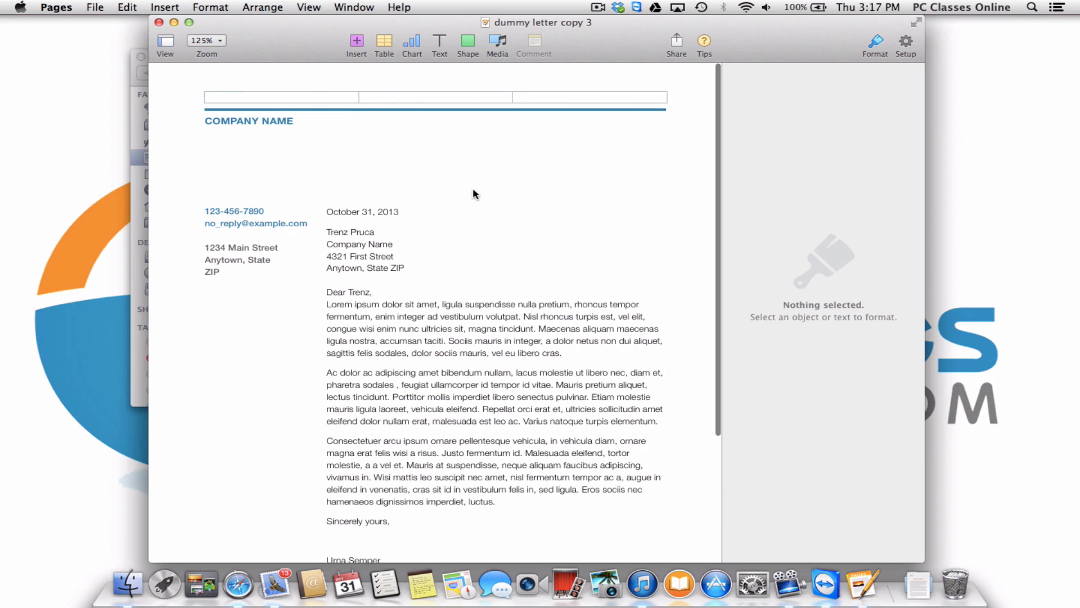
{"action": "left_click", "coordinate": [159, 23]}
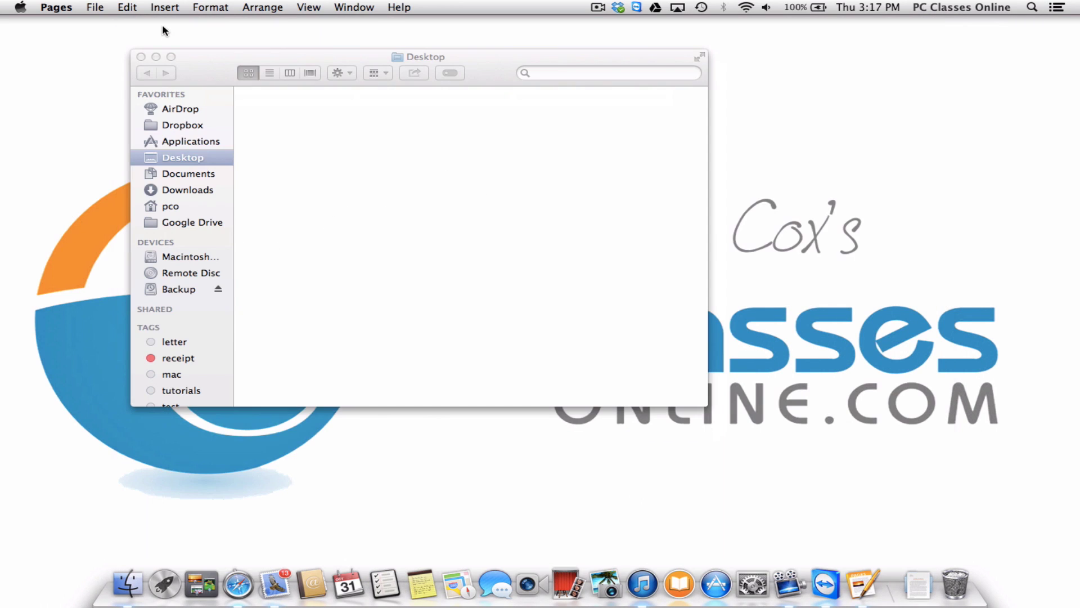